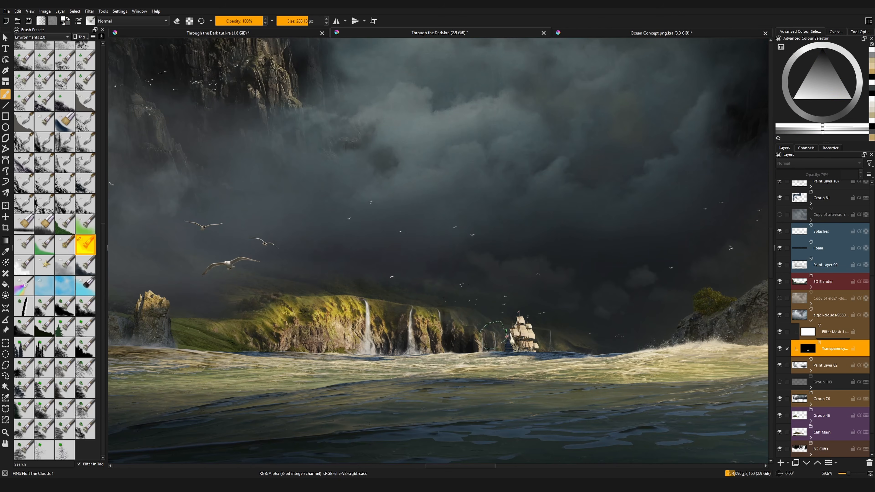
ctrl+middle_drag(600, 314, 595, 334)
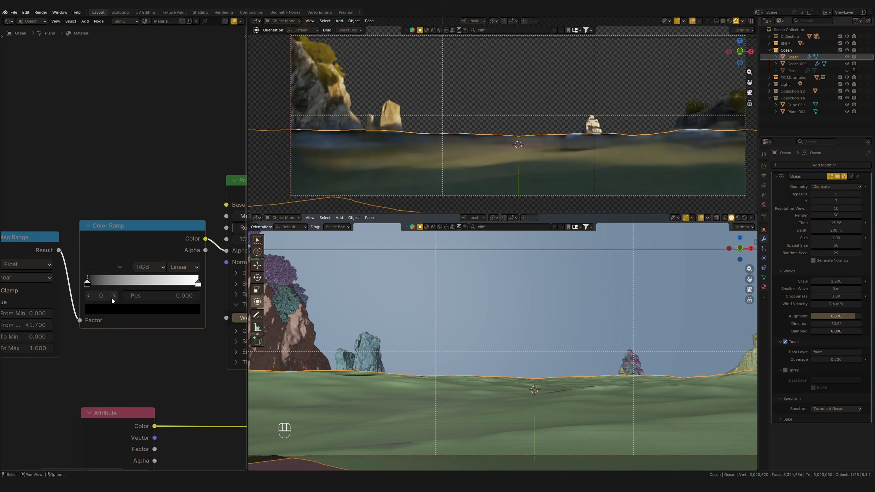
click(140, 275)
drag(185, 207, 177, 183)
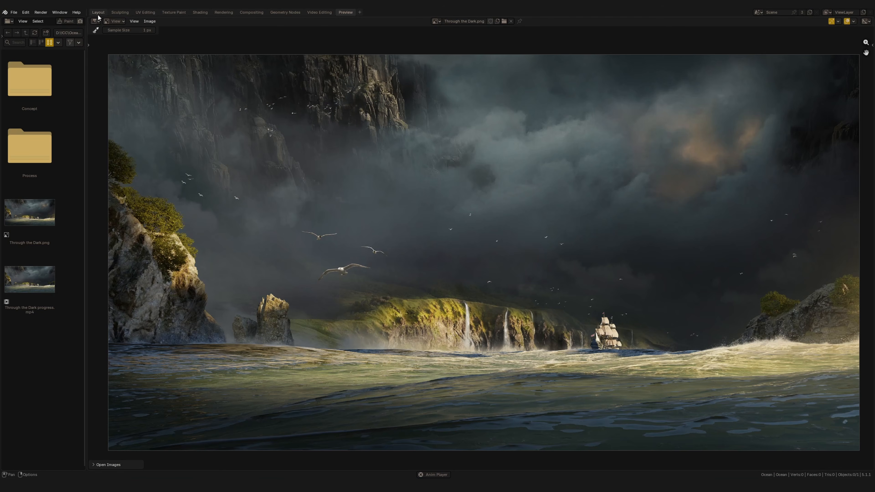
- Add a plane at the scene origin in the Layout workspace and scale it up
click(100, 13)
middle_drag(494, 253, 436, 277)
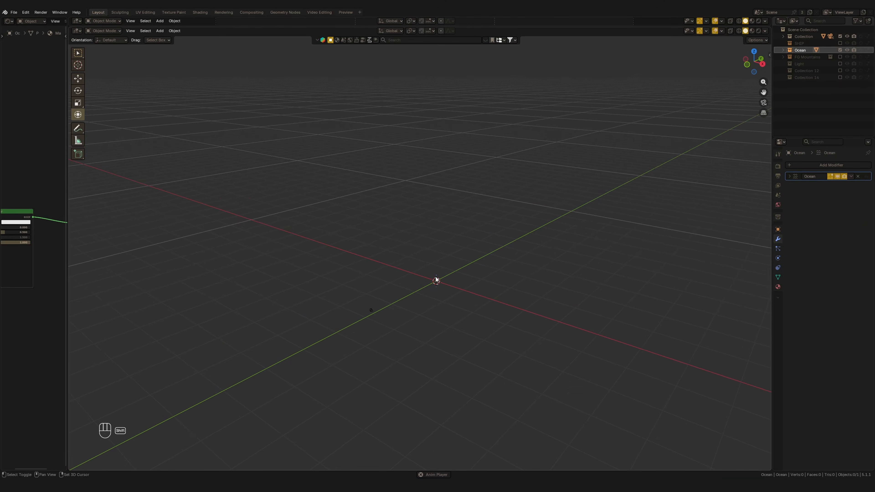
key(shift+a)
mouse_move(427, 286)
click(462, 287)
key(s)
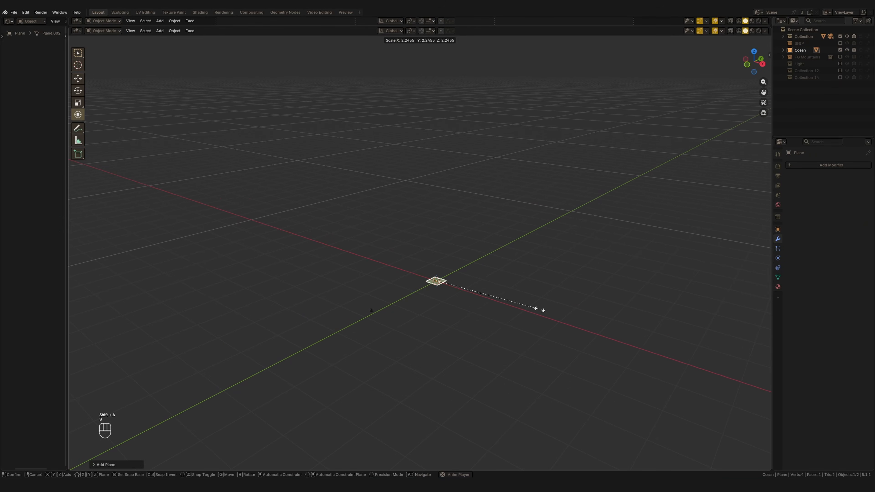
click(523, 308)
key(s)
click(535, 307)
- Add an Ocean modifier to the plane and look over the generated water surface
middle_drag(534, 306, 477, 295)
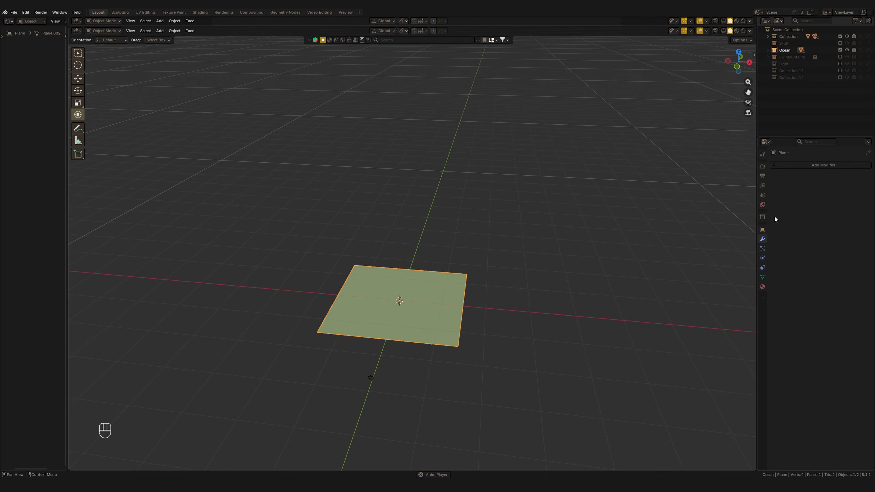
click(808, 165)
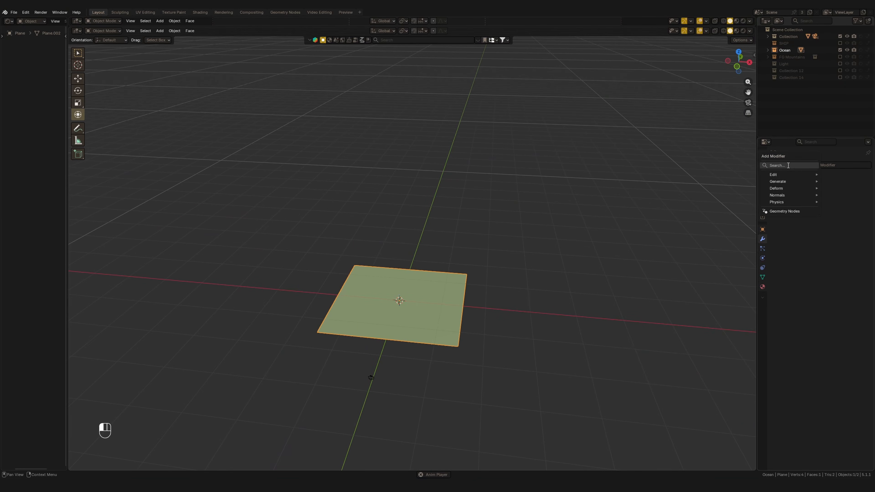
click(789, 166)
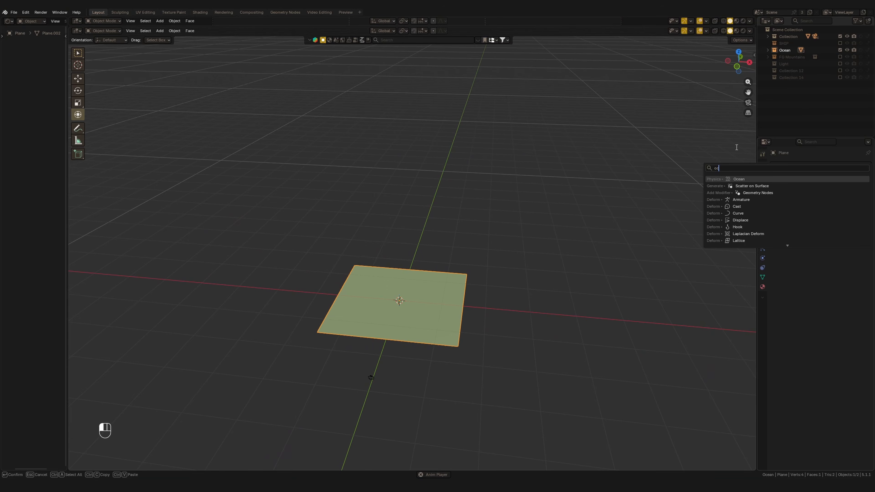
click(744, 179)
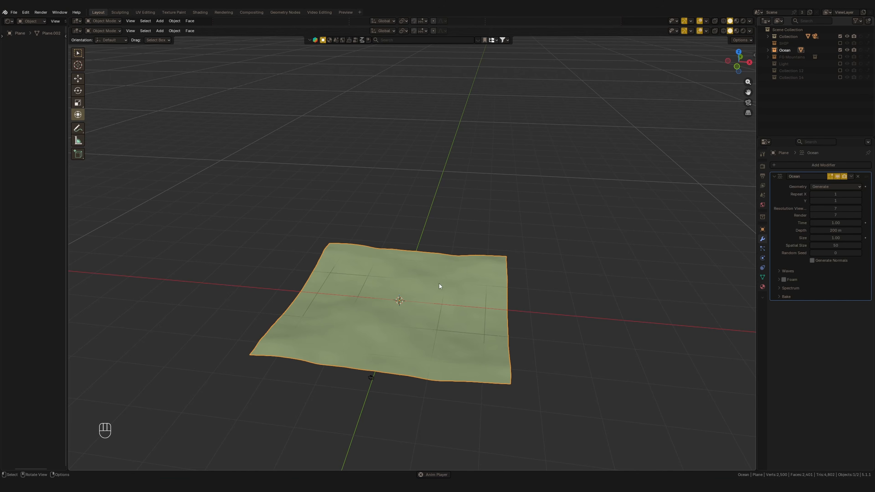
middle_drag(439, 284, 448, 232)
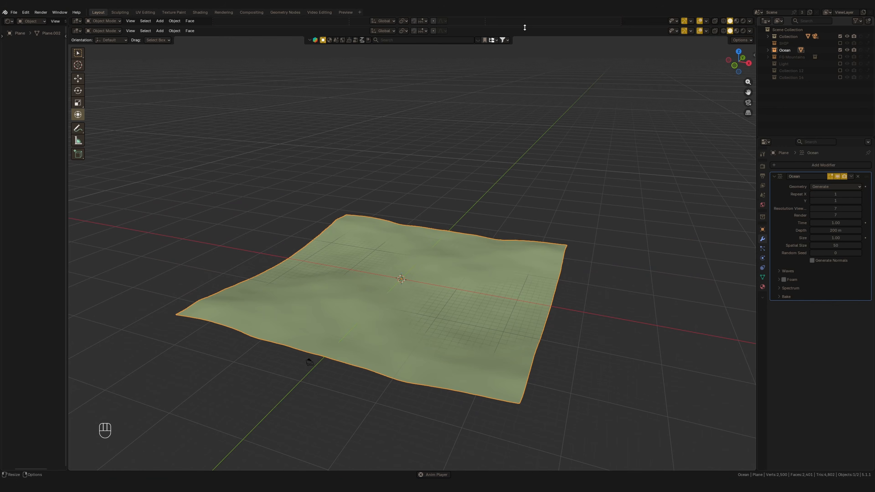
- Split the layout between the camera view and the perspective view, and collapse the Ocean modifier's Foam settings
drag(524, 27, 512, 233)
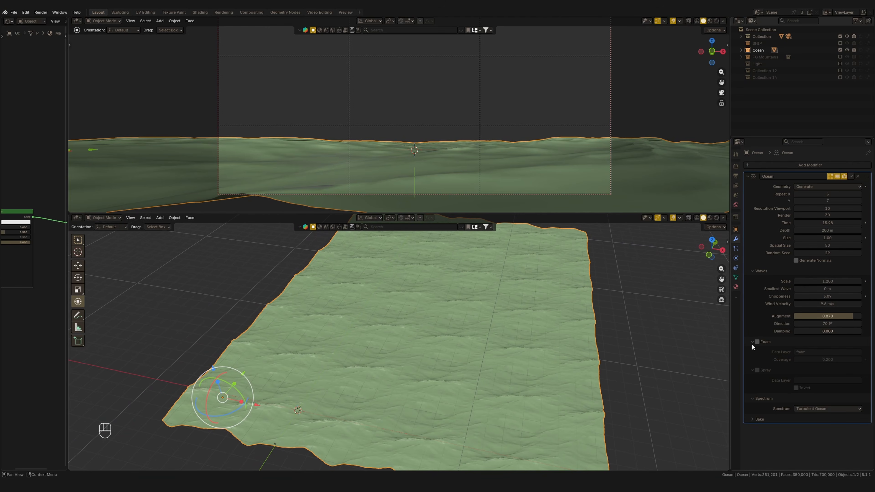
click(752, 344)
shift+middle_drag(573, 352, 553, 341)
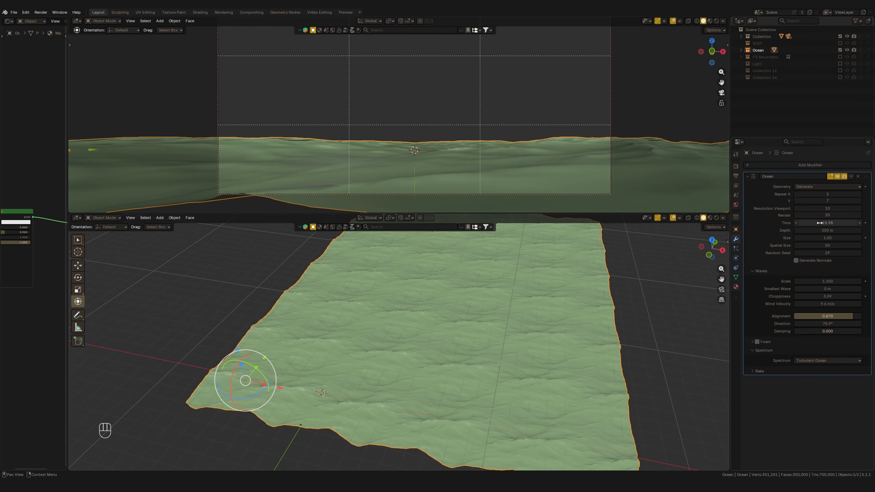
- Test the Ocean modifier's Time by scrubbing it and by playing back a #frame/ expression, undoing the changes
drag(820, 222, 824, 224)
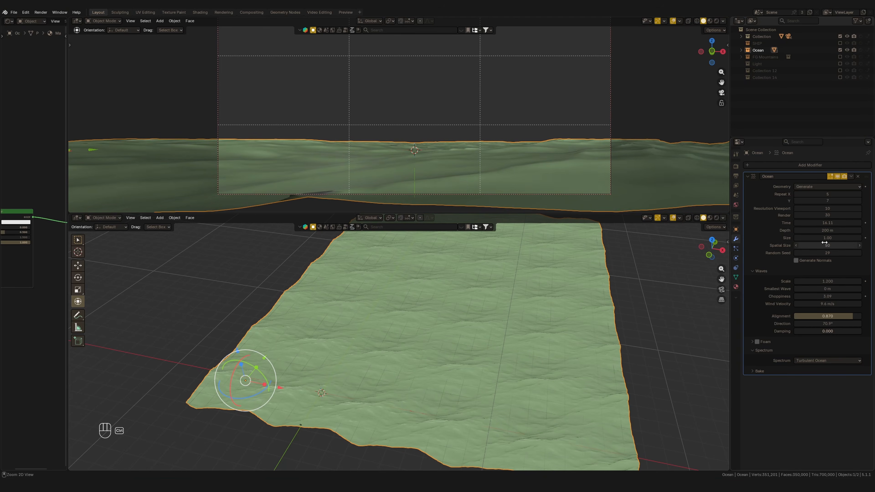
key(ctrl+z)
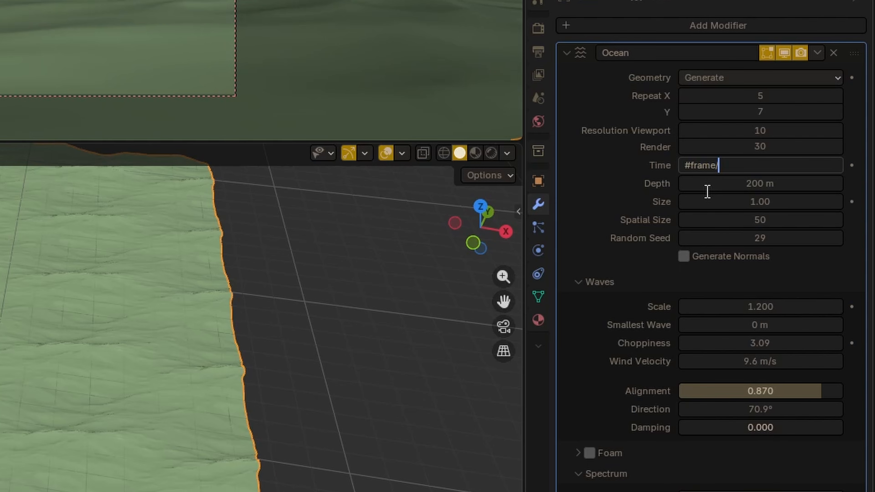
key(Return)
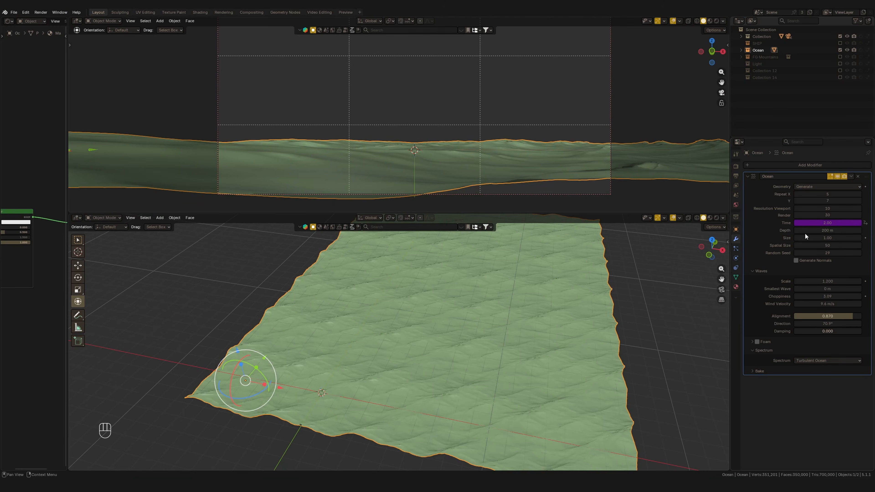
key(space)
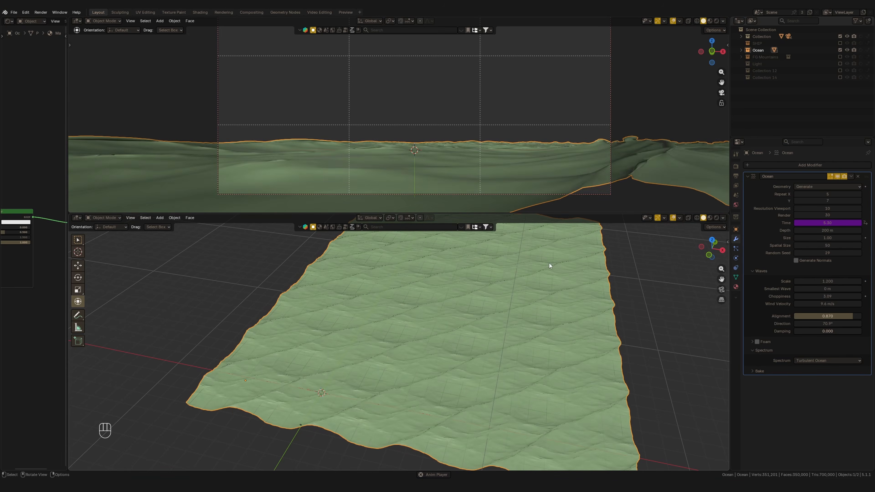
key(space)
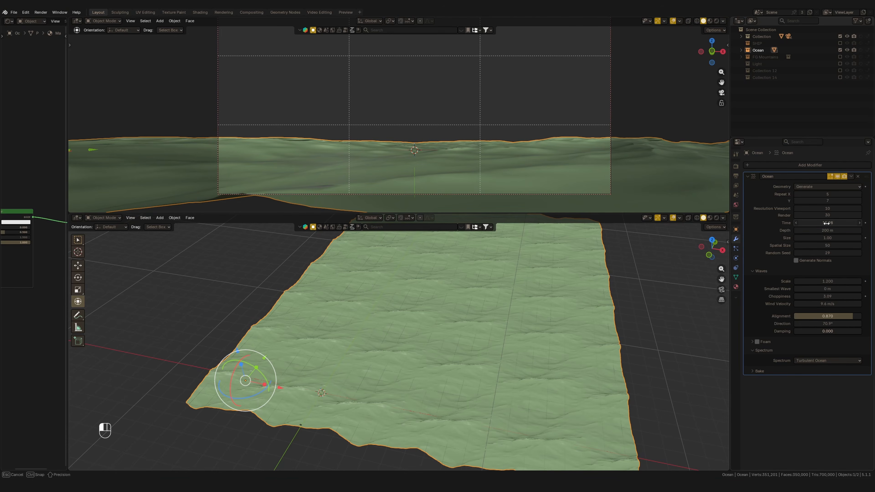
mouse_move(827, 223)
mouse_down()
mouse_move(806, 225)
mouse_move(826, 226)
mouse_move(829, 238)
mouse_up()
key(ctrl+z)
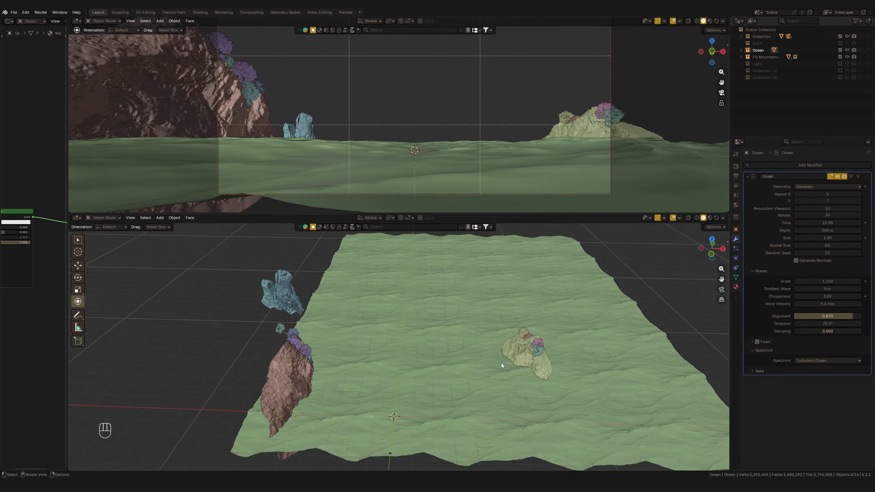
- Search the asset library for "cliff", preview the Cliff model and close the results
scroll(527, 363, up, 2)
click(566, 369)
scroll(551, 348, up, 2)
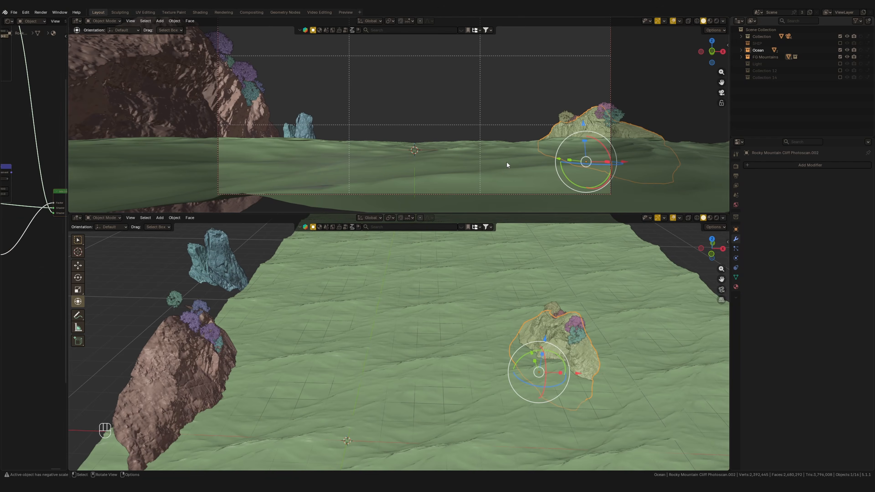
click(400, 226)
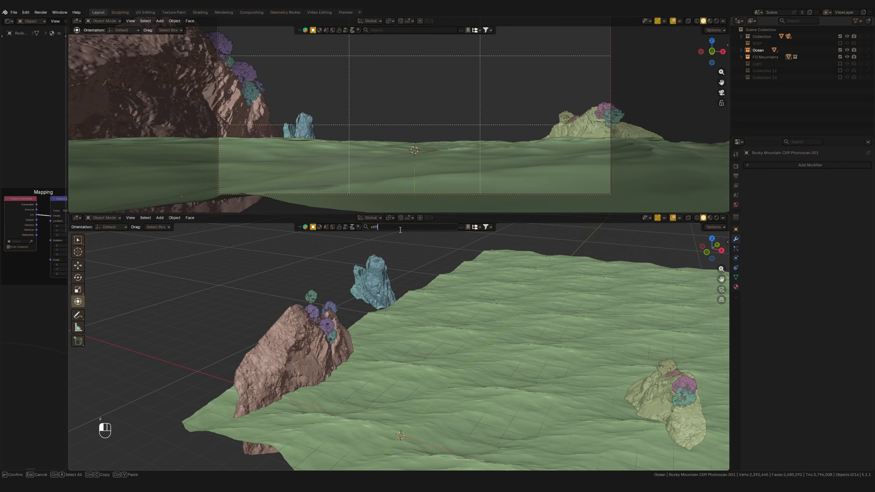
text(cliff)
key(Return)
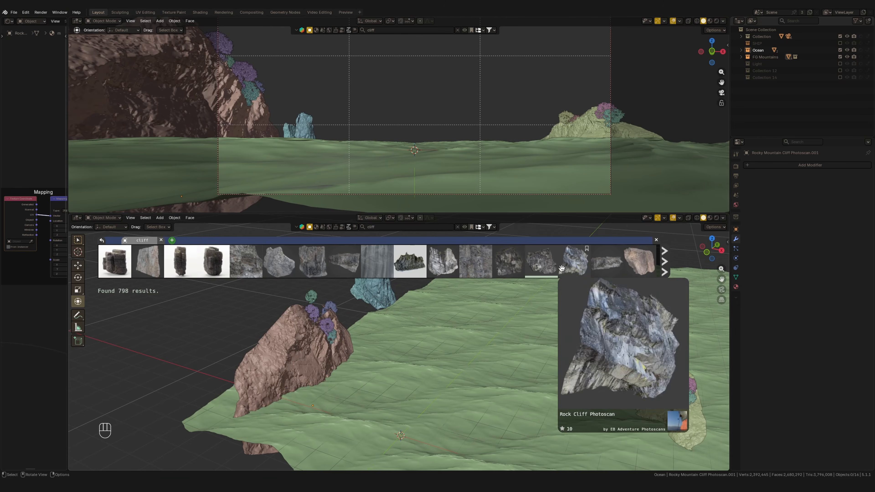
mouse_move(409, 273)
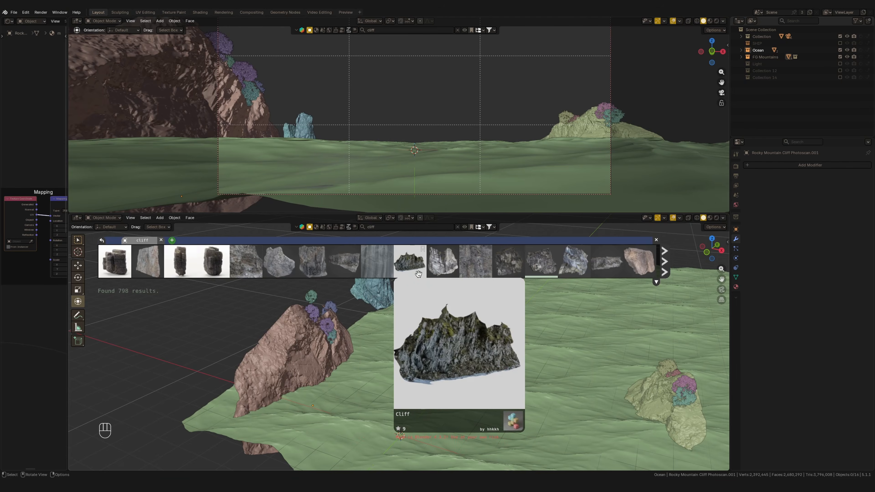
click(657, 240)
scroll(445, 341, down, 2)
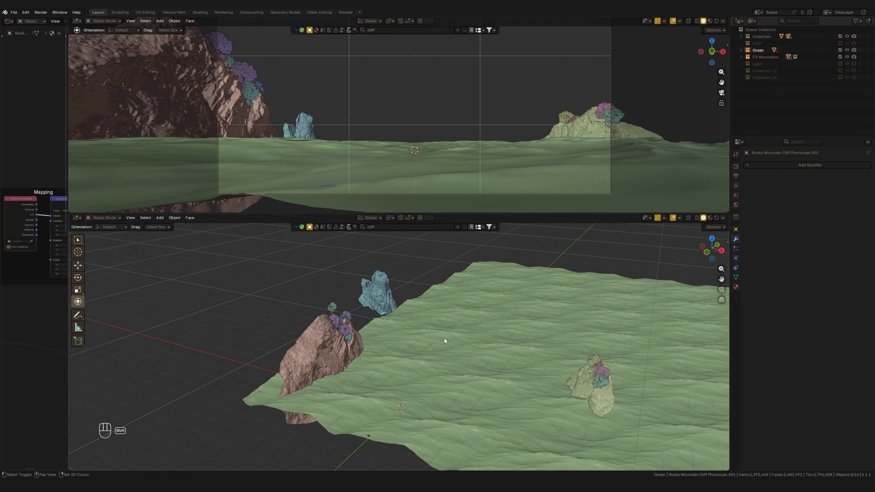
shift+middle_drag(482, 321, 458, 305)
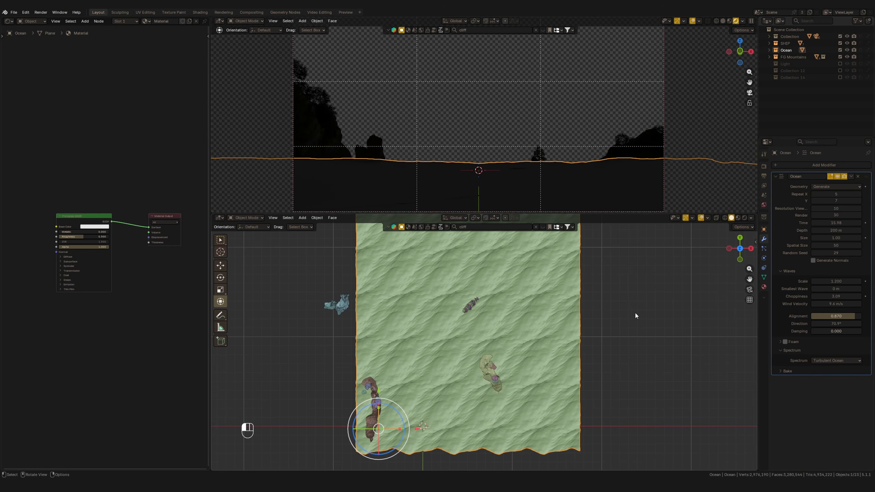
- Assign a Sky Texture to the world background colour and disable its Sun Disc
click(636, 313)
shift+middle_drag(581, 164, 606, 149)
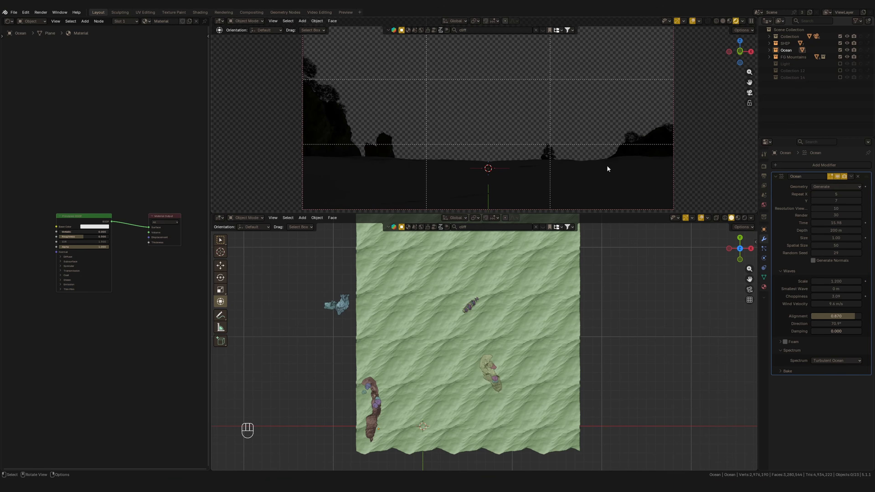
scroll(607, 169, up, 2)
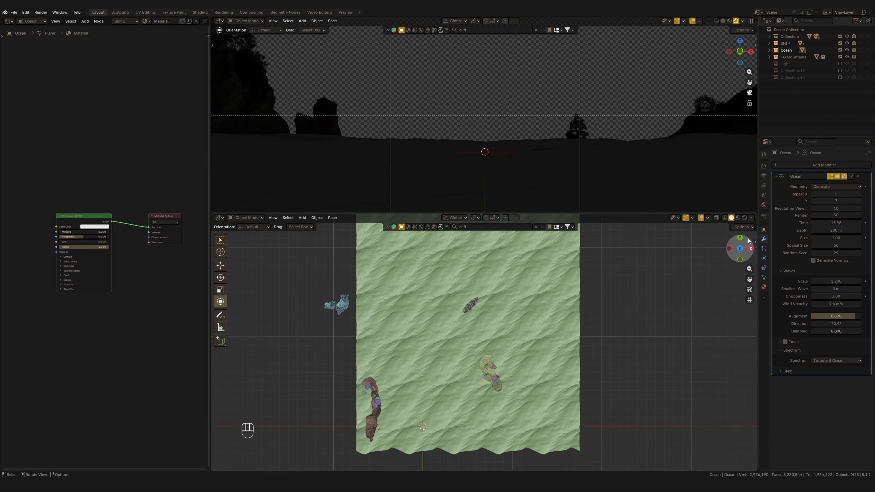
click(764, 206)
click(814, 209)
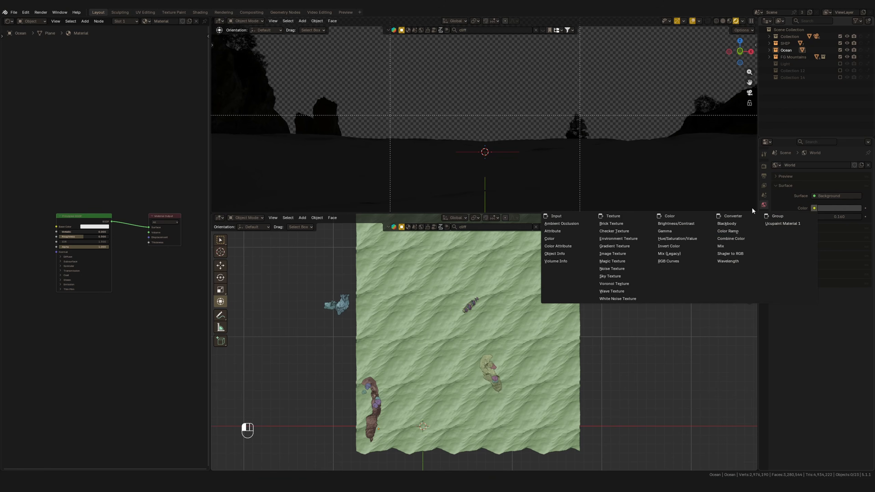
click(614, 277)
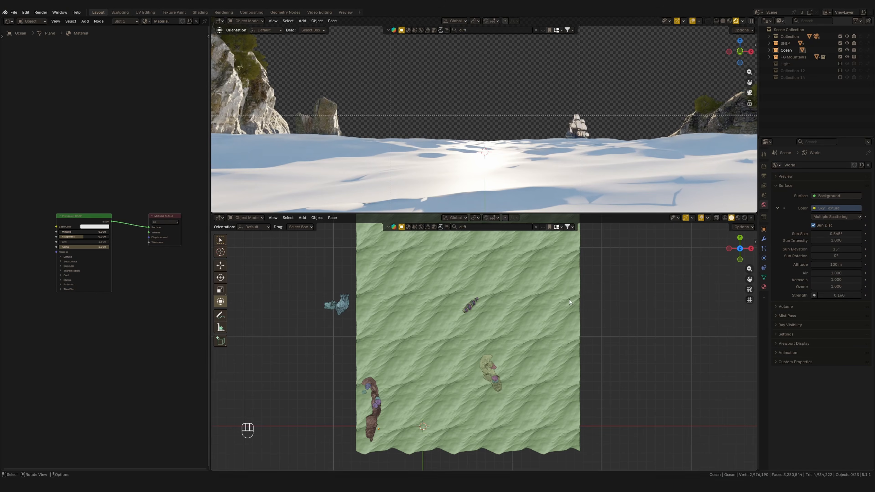
click(813, 226)
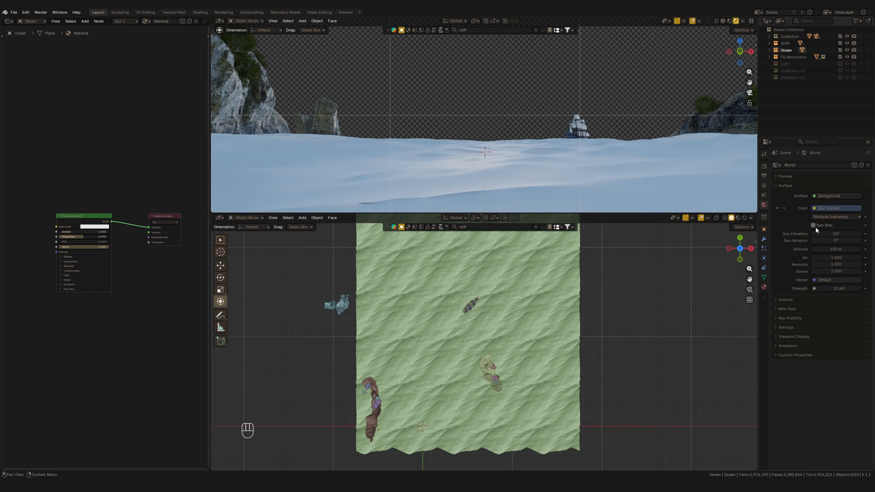
- Enable the Light collection and move the sun light closer to the ocean in the top view
click(841, 64)
scroll(668, 284, down, 4)
click(687, 268)
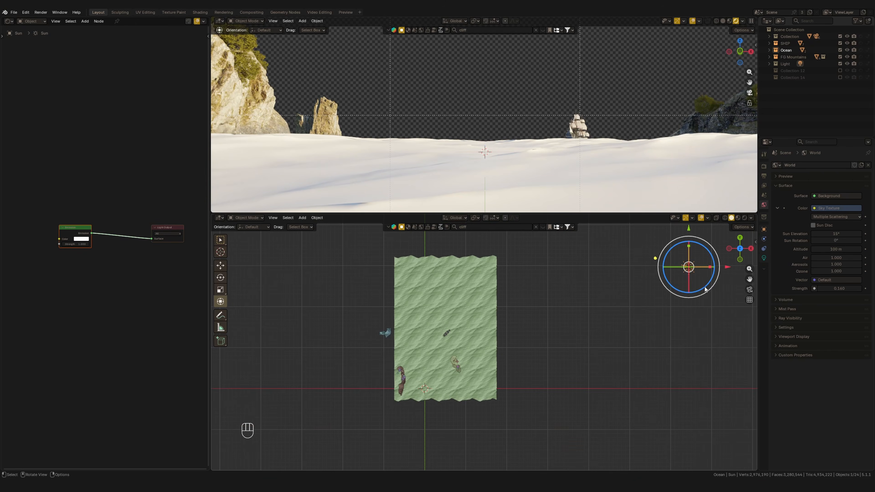
key(g)
click(587, 376)
scroll(595, 350, up, 3)
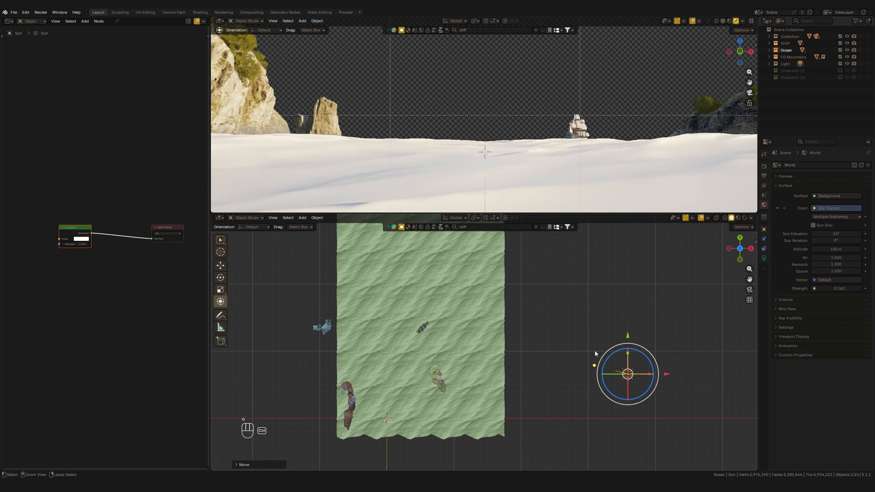
shift+middle_drag(595, 350, 544, 347)
- Set the transform orientation to Local, try rotating the sun light about its local axis, and undo the rotation
key(shift+a)
mouse_move(498, 427)
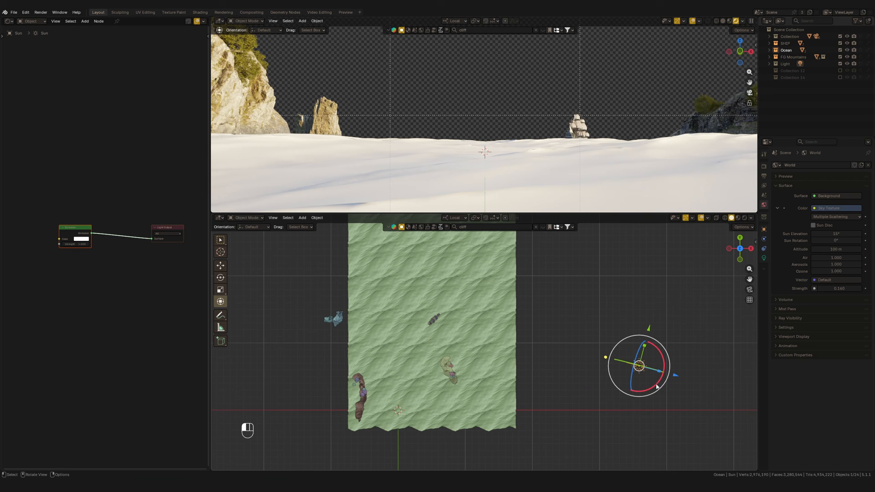
drag(656, 387, 602, 406)
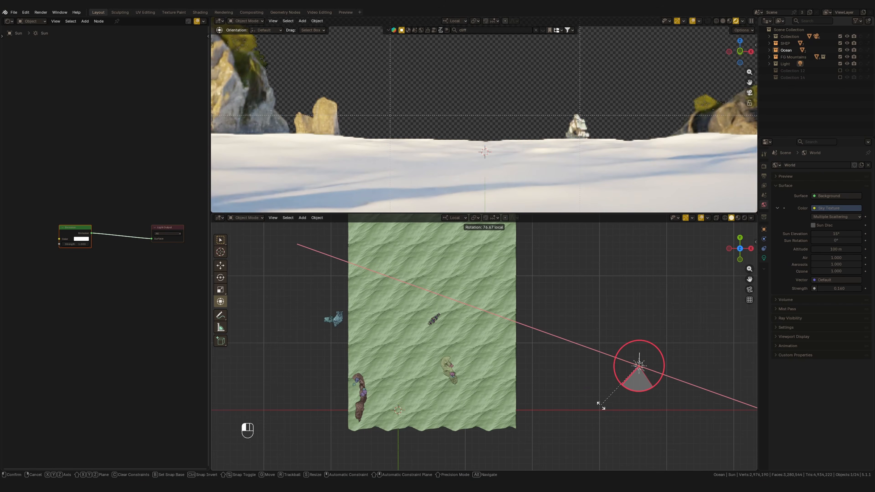
drag(654, 386, 665, 380)
key(ctrl+z)
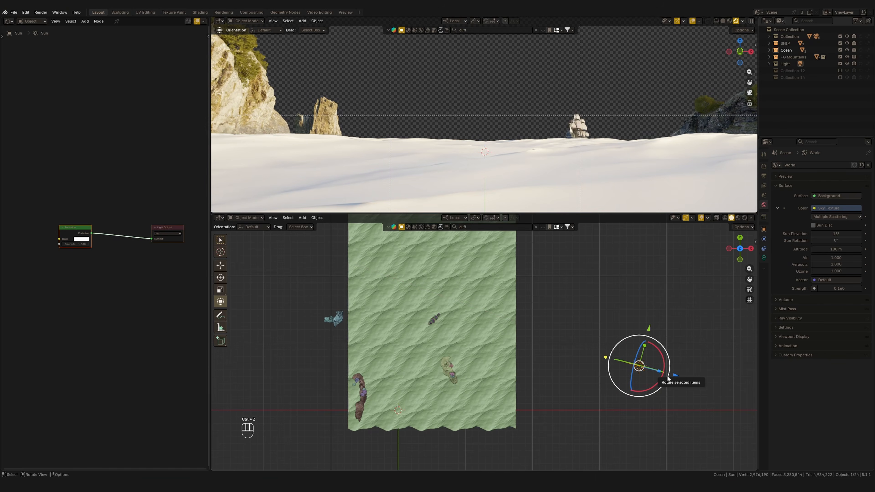
- Adjust the Sun Rotation of the world's sky texture
shift+middle_drag(538, 348, 552, 346)
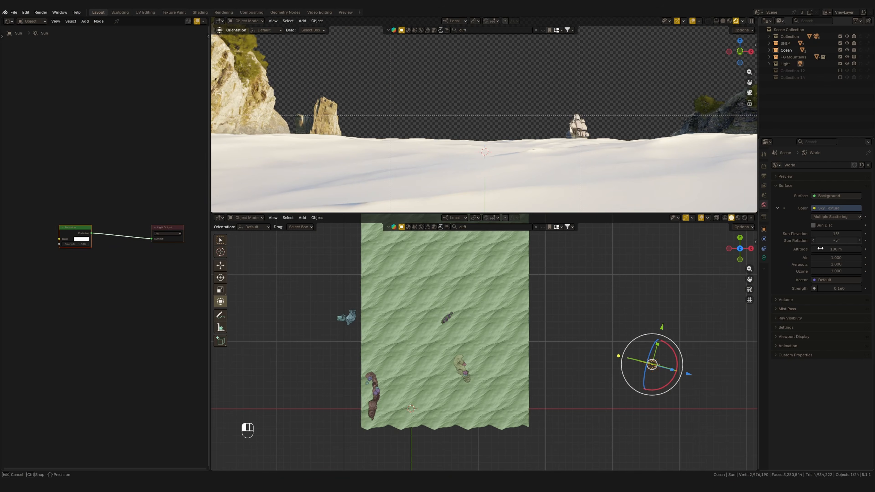
drag(821, 249, 846, 272)
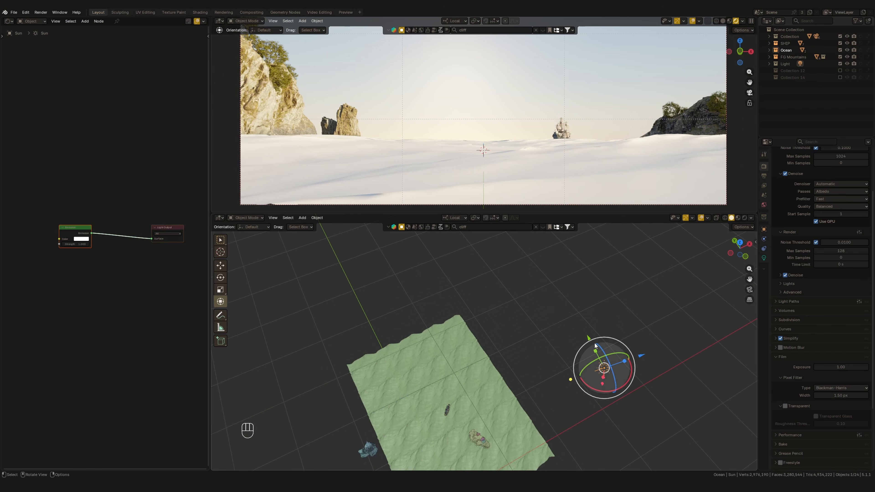
- Enable the Sun Disc in the world's sky texture and try different Sun Rotation angles up to 54°
click(764, 206)
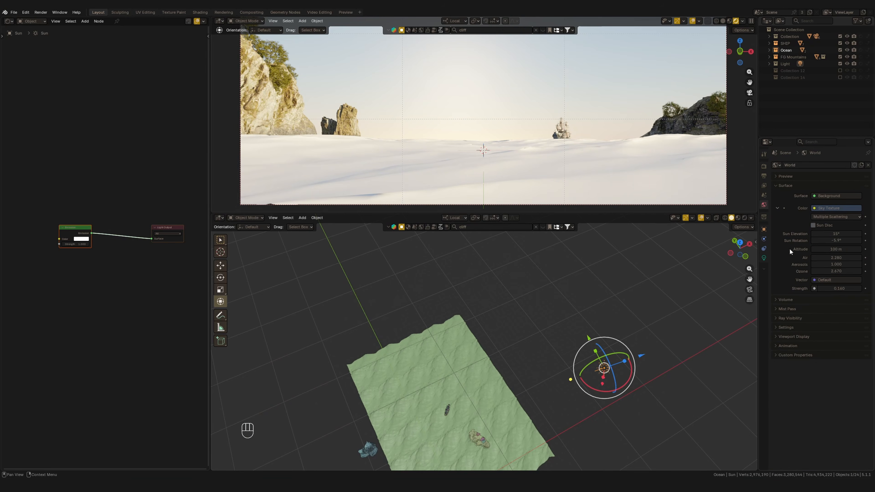
click(814, 226)
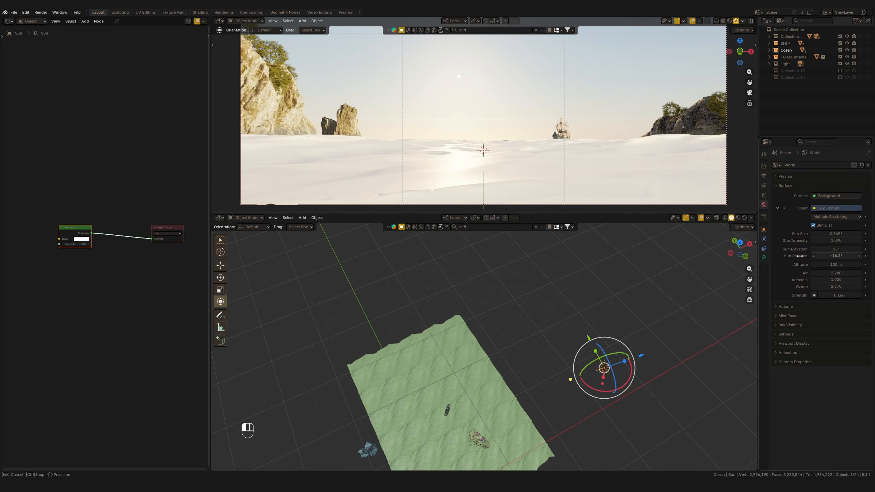
drag(800, 257, 850, 257)
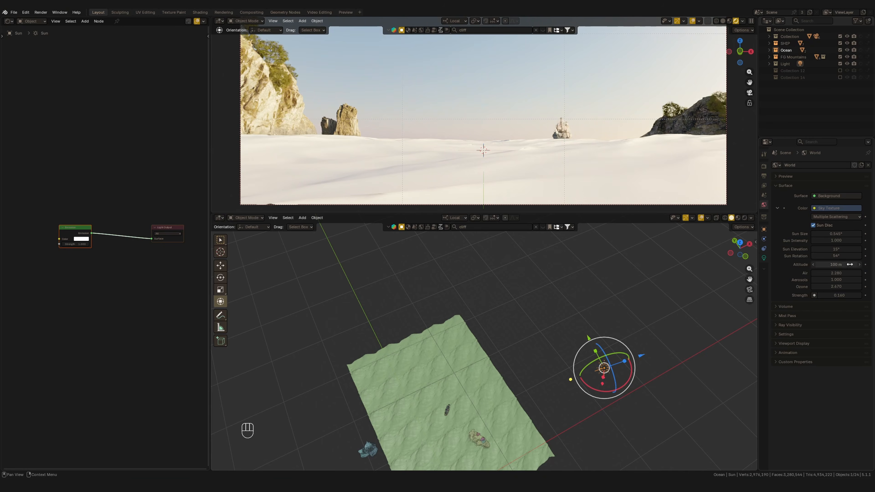
- Undo the Sun Rotation changes and the activation of the sky texture's Sun Disc
key(ctrl+z)
key(ctrl+z)
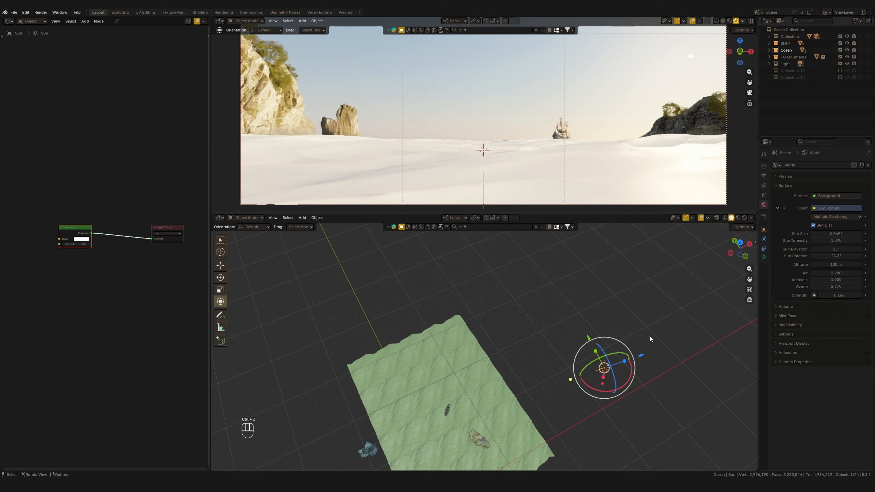
key(ctrl+z)
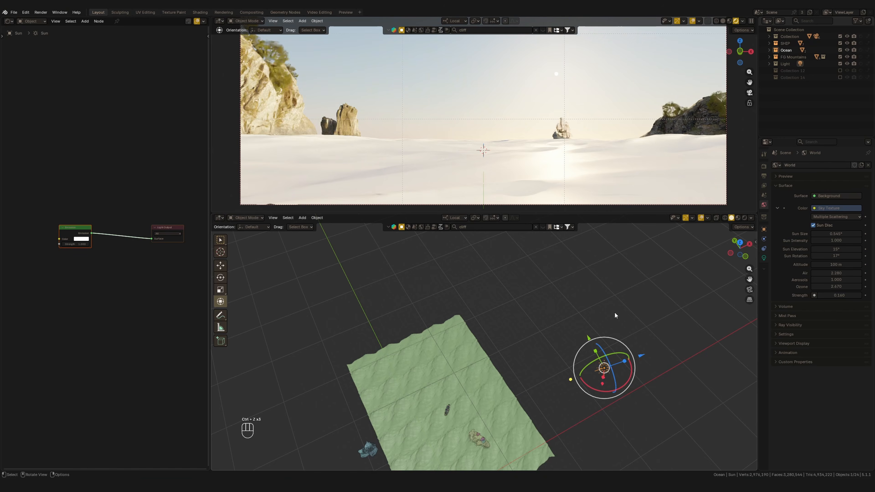
key(ctrl+z)
key(ctrl+z)
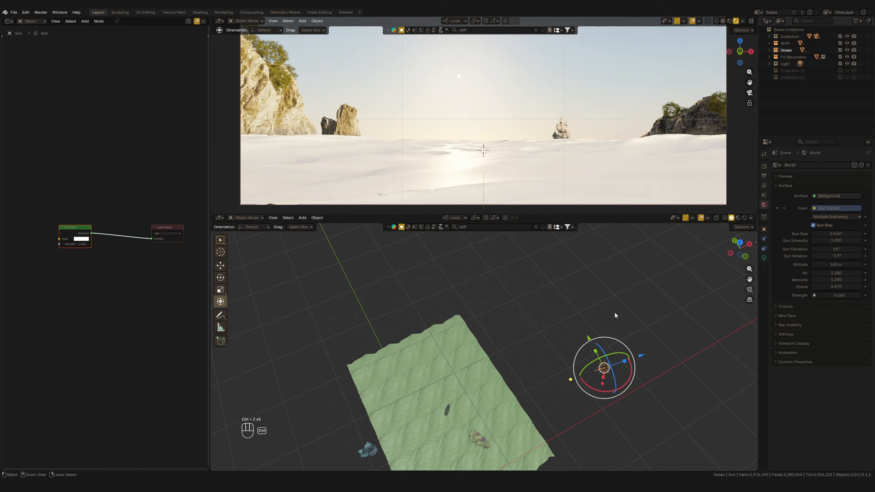
key(ctrl+z)
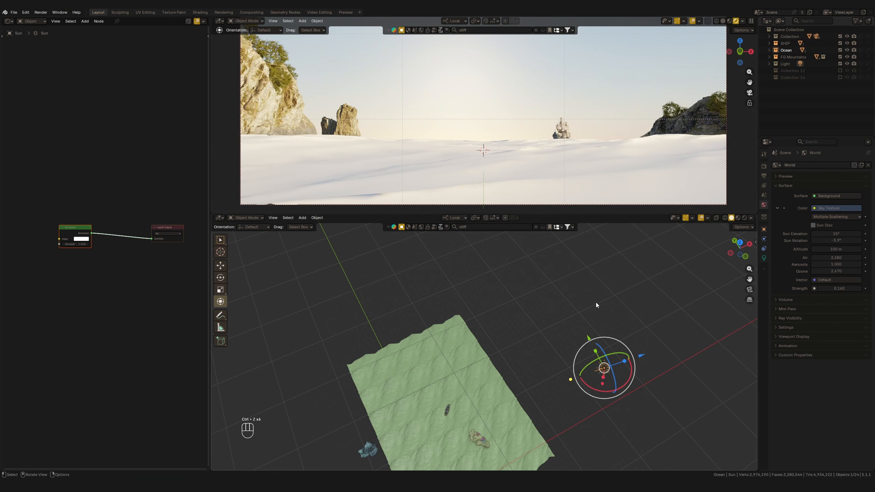
- Enable Collection 12, select the purple light-blocking mesh beside the sun light and enter its Edit Mode
middle_drag(597, 305, 545, 306)
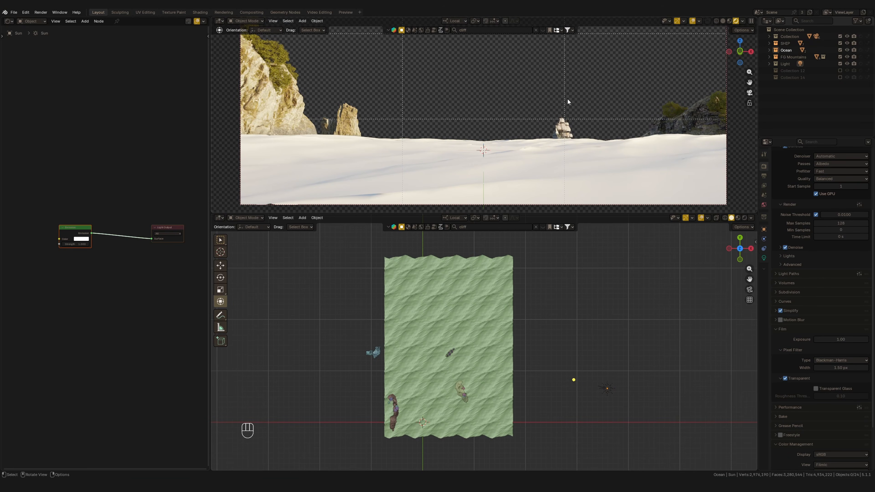
click(840, 71)
shift+middle_drag(633, 345, 576, 325)
click(616, 326)
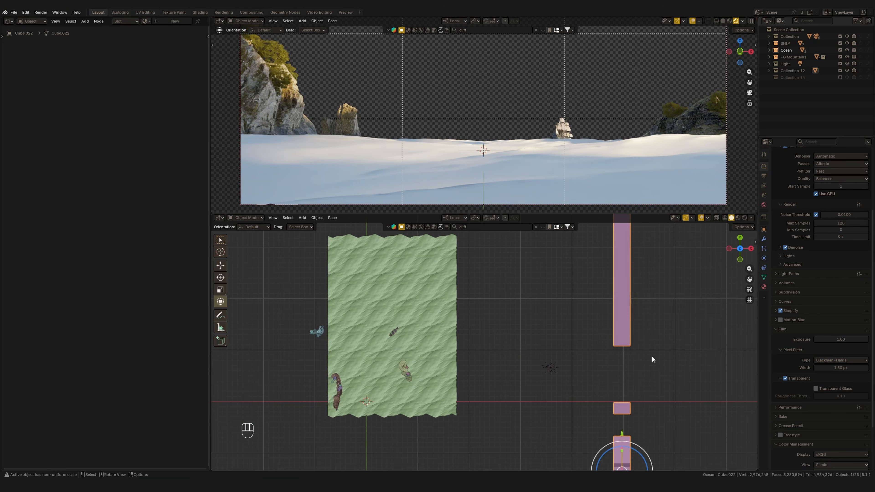
middle_drag(652, 356, 545, 370)
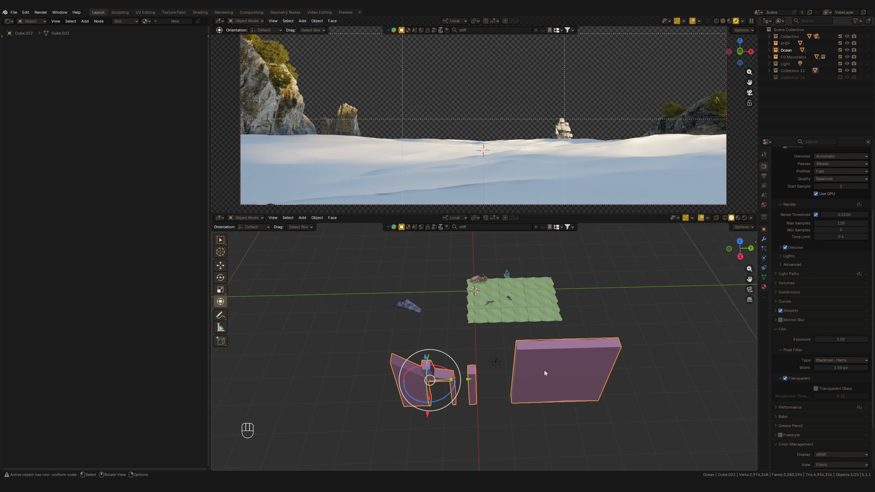
middle_drag(475, 360, 497, 361)
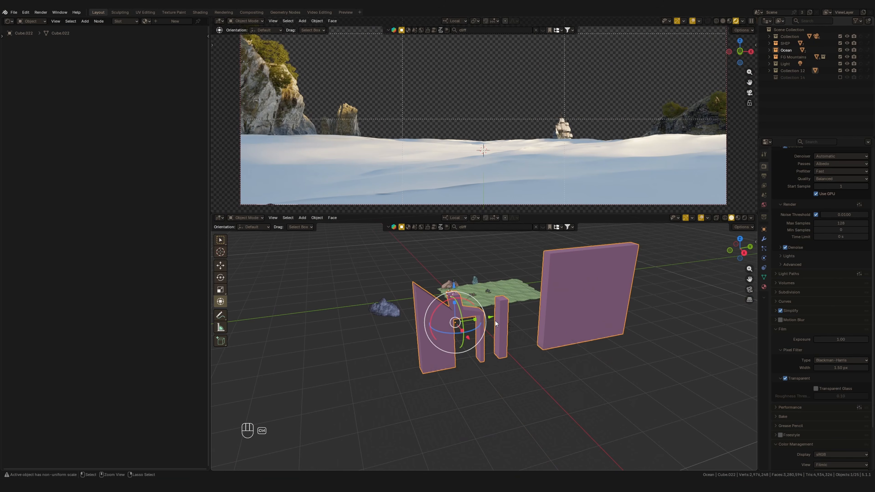
middle_drag(495, 321, 515, 295)
key(Tab)
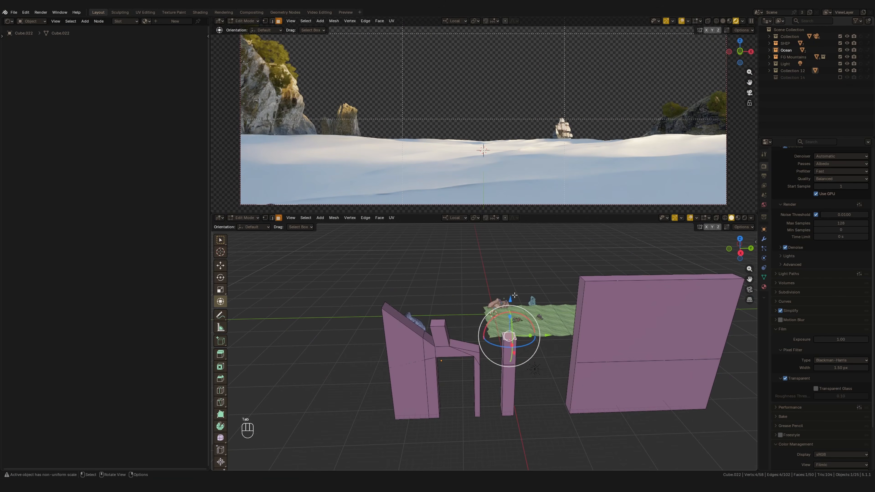
- Try extruding the side face of the free-standing narrow pillar by about 83 m, and undo it
middle_drag(484, 360, 517, 355)
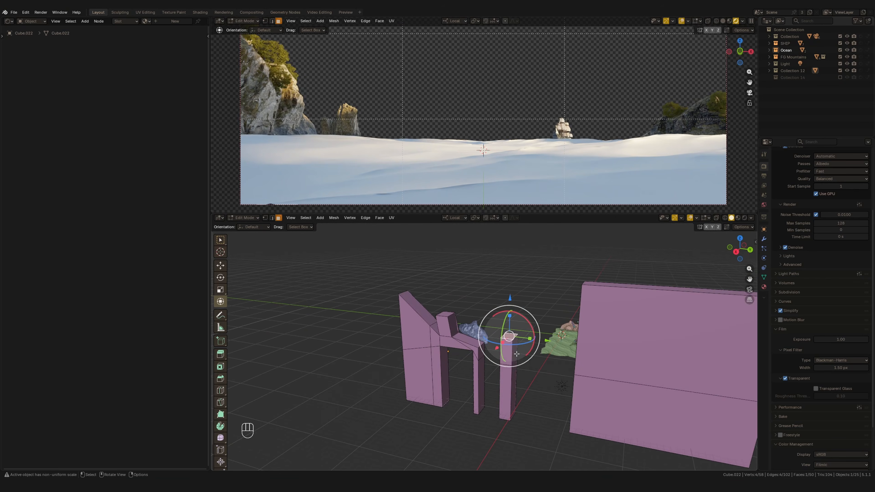
shift+click(516, 390)
middle_drag(517, 390, 537, 371)
key(e)
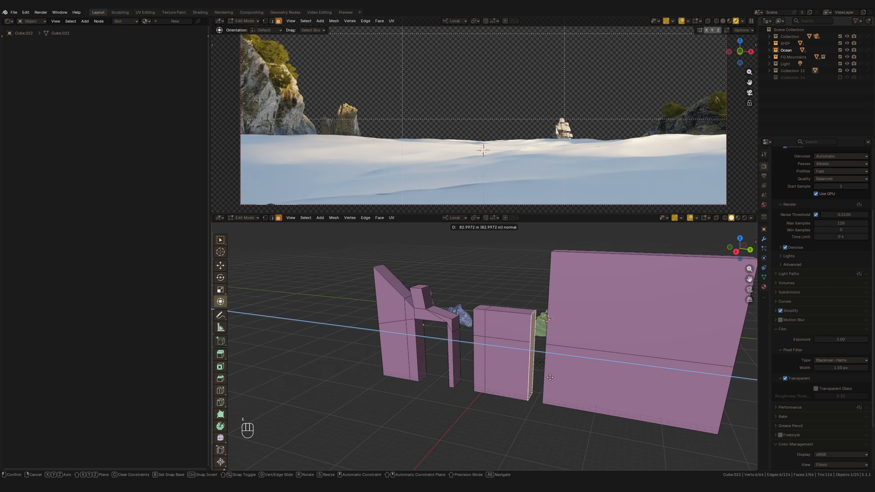
click(552, 368)
key(ctrl+z)
- Try moving the narrow pillar's top and side faces, and undo the changes
click(483, 308)
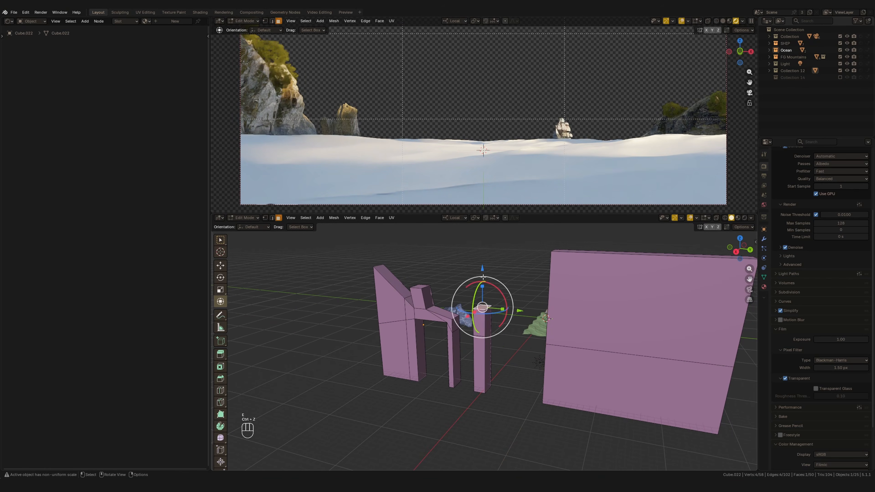
mouse_move(483, 269)
mouse_down()
mouse_move(482, 257)
mouse_move(483, 268)
mouse_up()
click(488, 348)
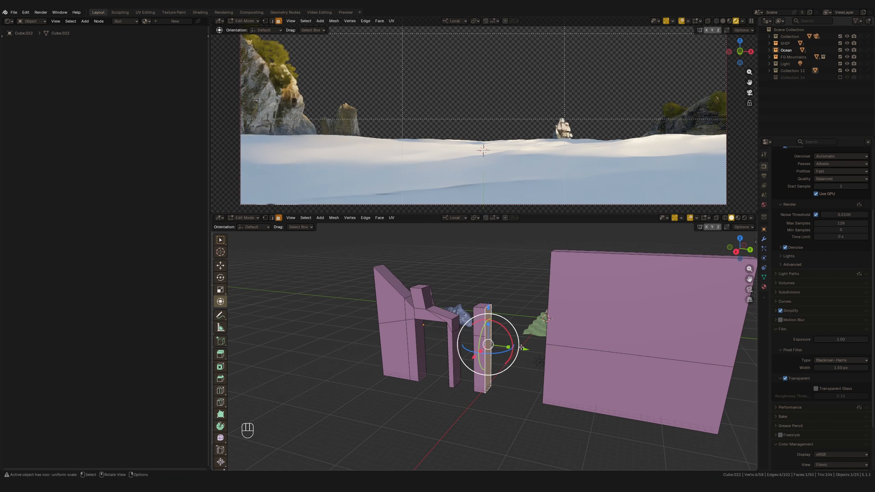
mouse_move(519, 350)
mouse_down()
mouse_move(537, 353)
mouse_move(530, 351)
mouse_up()
key(ctrl+z)
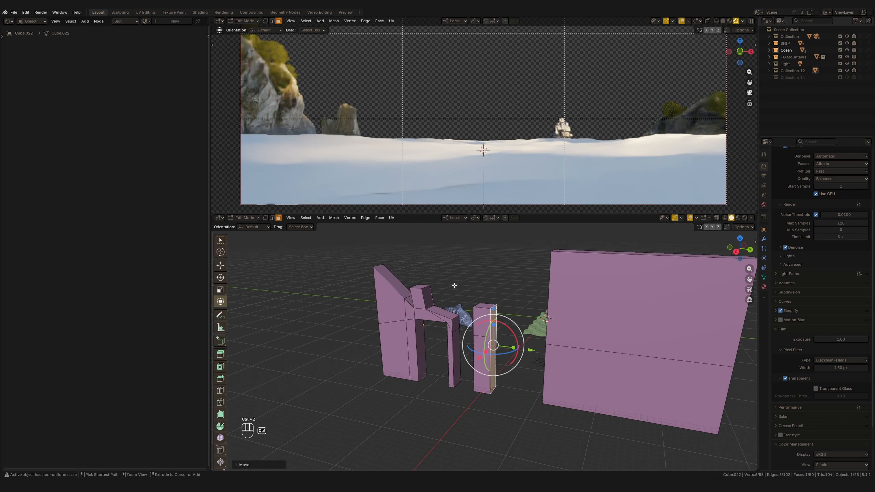
key(ctrl+z)
- Move the narrow pillar's top face vertically to adjust the shadow it casts on the distant rock stack
click(481, 306)
middle_drag(482, 303, 498, 301)
drag(484, 274, 486, 285)
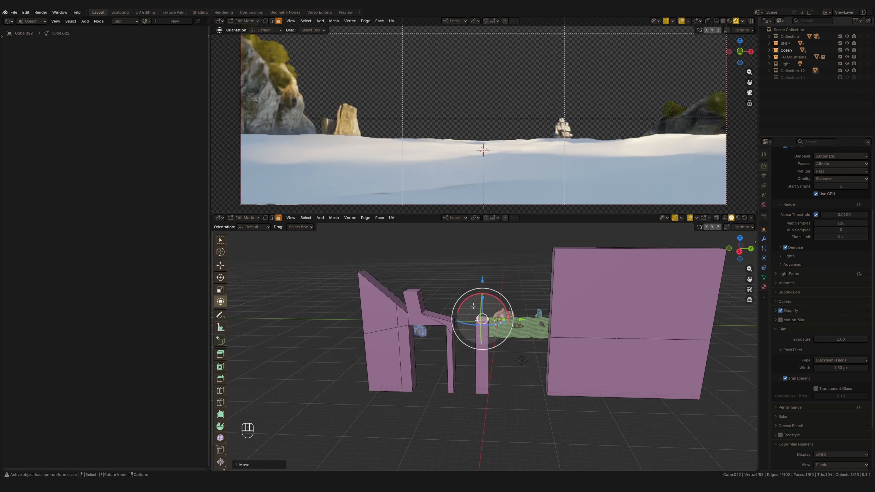
middle_drag(474, 306, 512, 304)
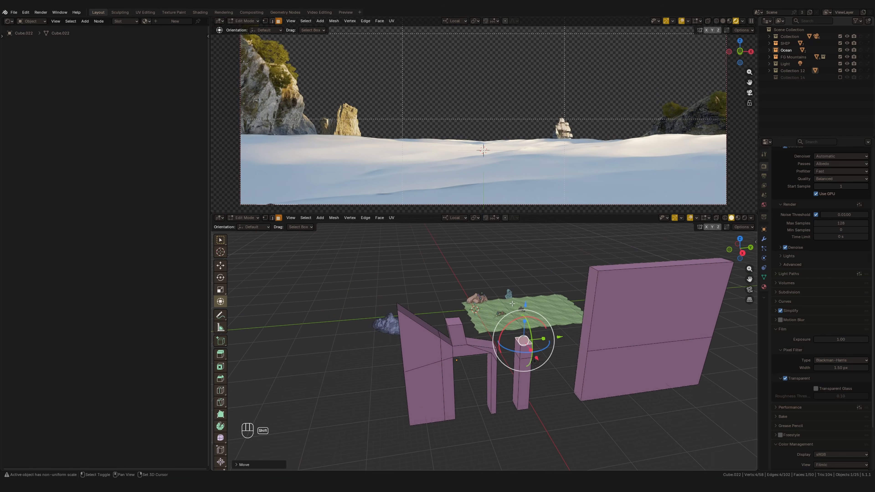
drag(525, 304, 526, 296)
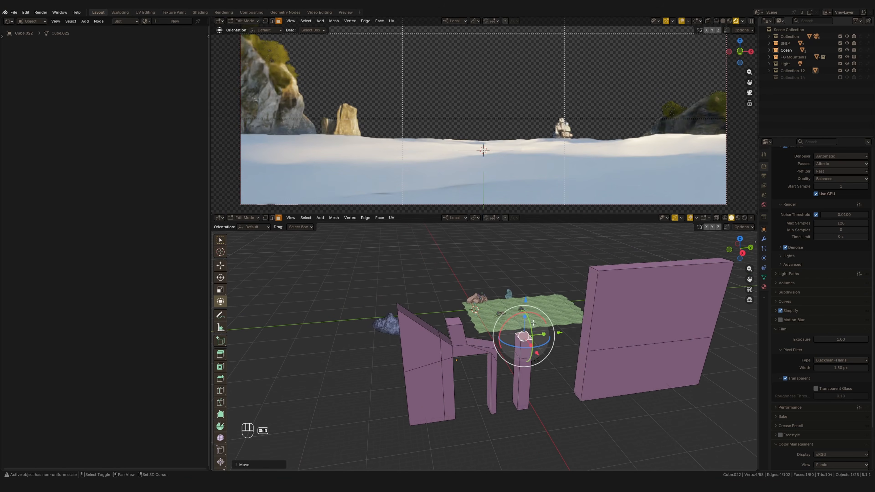
shift+middle_drag(526, 296, 492, 283)
drag(490, 289, 491, 284)
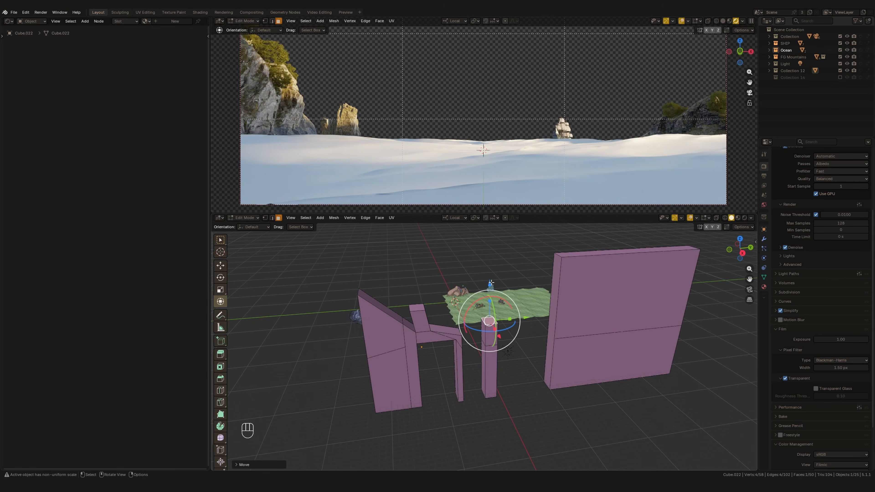
drag(490, 283, 491, 280)
- In edge select mode, raise the end edge of the arch-like beam and lower it back to test its shadow
middle_drag(570, 329, 542, 340)
ctrl+middle_drag(541, 340, 533, 311)
click(541, 310)
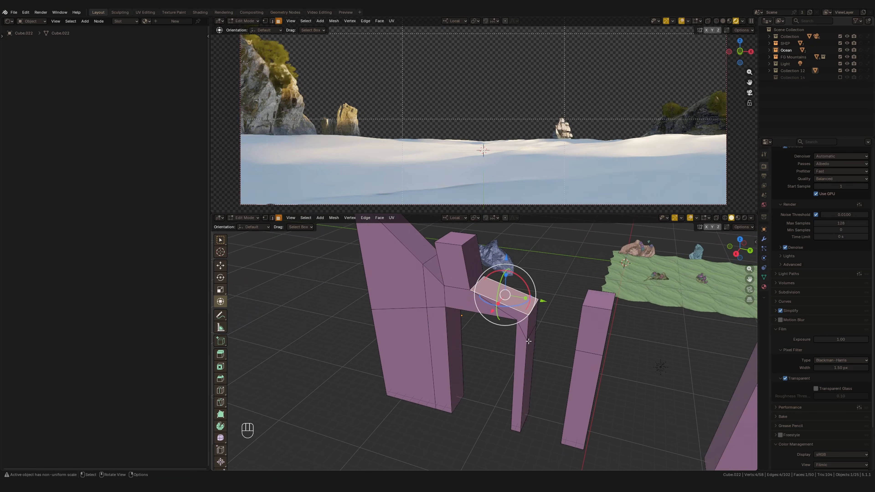
key(2)
click(532, 311)
drag(535, 270, 535, 251)
shift+middle_drag(535, 251, 533, 276)
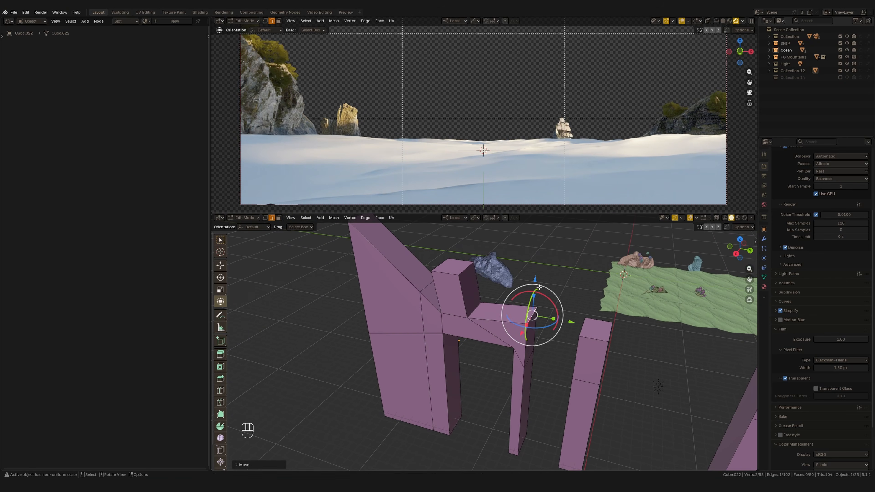
drag(536, 281, 536, 305)
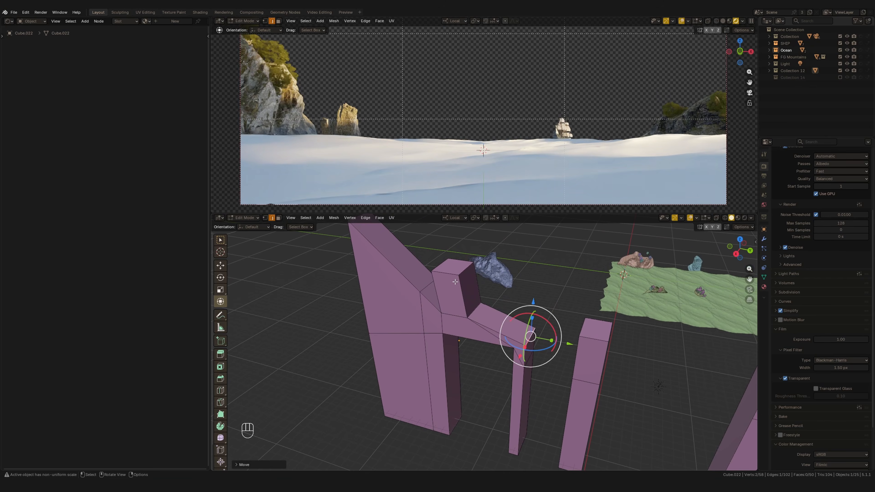
- In face select mode, shift the top face of the block on the beam sideways and back, and raise it
click(455, 271)
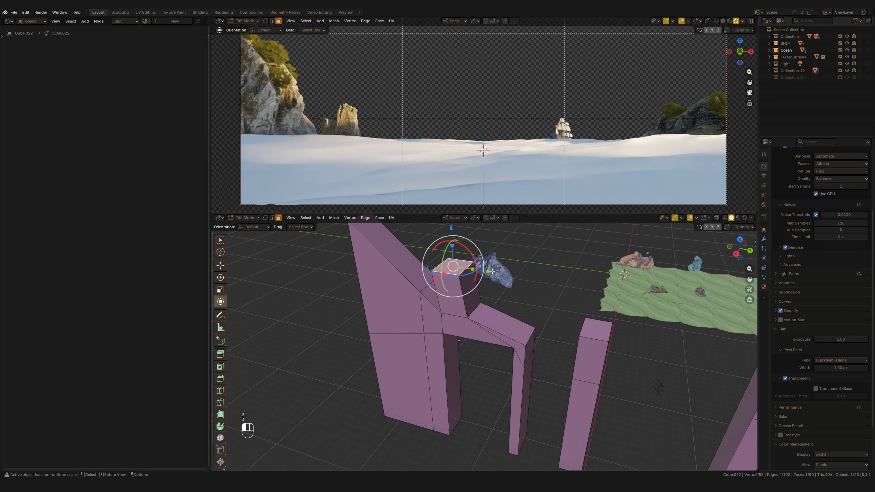
key(3)
click(474, 270)
shift+middle_drag(325, 78, 332, 104)
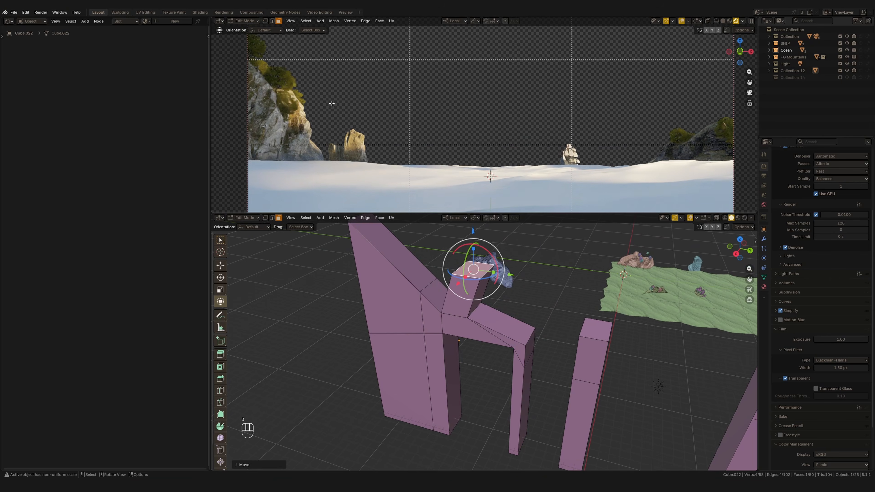
drag(513, 271, 490, 267)
shift+middle_drag(424, 117, 413, 142)
drag(488, 271, 491, 272)
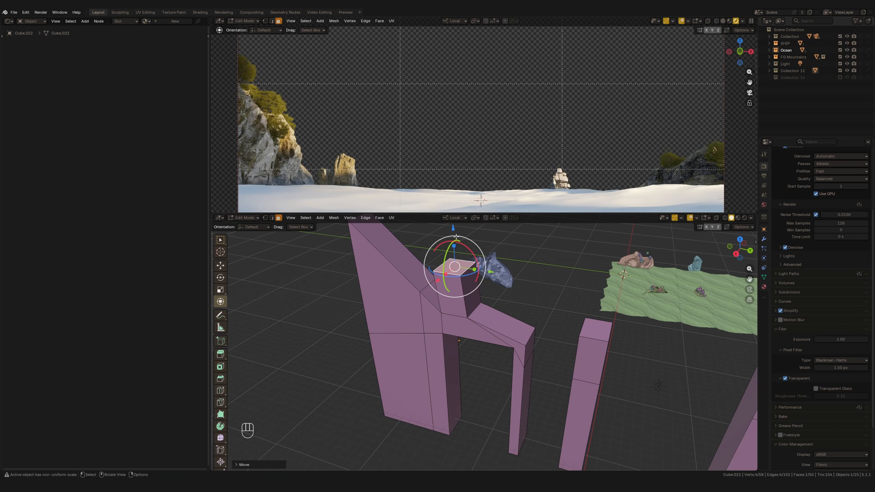
drag(456, 237, 459, 218)
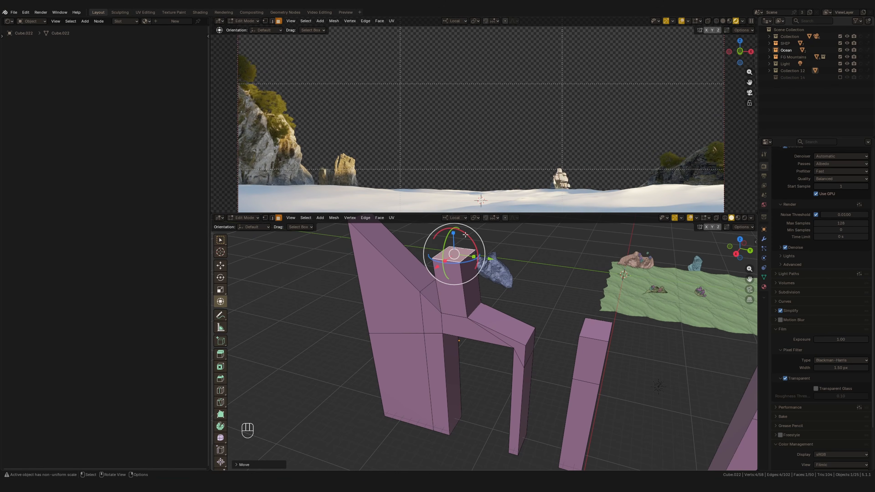
- Nudge the selected face of the blocker mesh slightly sideways to fine-tune the shadows on the cliffs
shift+middle_drag(470, 245, 466, 239)
ctrl+middle_drag(477, 287, 482, 306)
drag(498, 285, 492, 284)
middle_drag(490, 285, 522, 282)
drag(497, 281, 494, 281)
shift+middle_drag(634, 250, 528, 271)
click(346, 13)
mouse_move(518, 350)
middle_down()
mouse_move(475, 347)
mouse_move(513, 351)
mouse_move(504, 358)
middle_up()
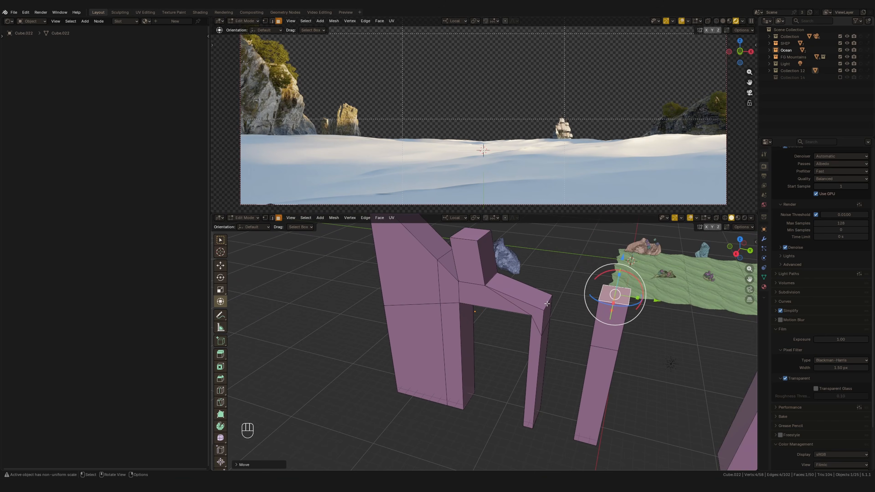
- Select the beam's end edge above its thin leg, move it up and bring it back down
click(547, 304)
shift+middle_drag(548, 304, 532, 308)
key(2)
click(534, 307)
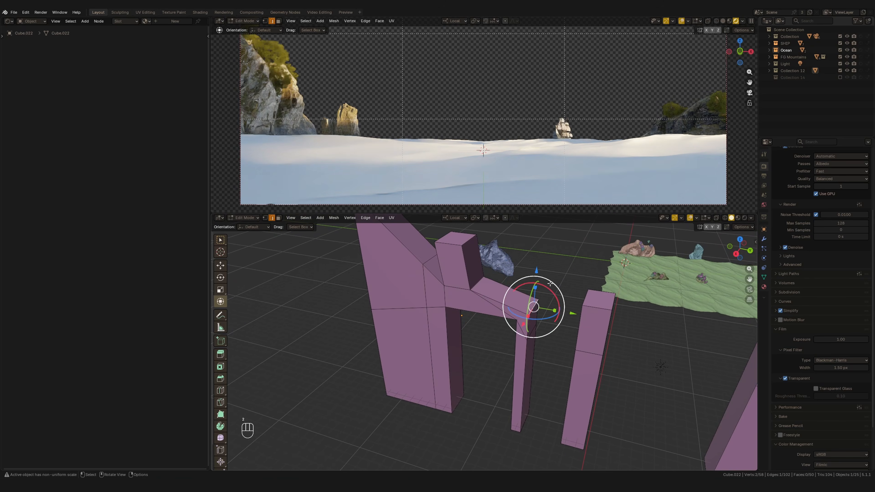
drag(536, 271, 537, 251)
shift+middle_drag(534, 254, 532, 281)
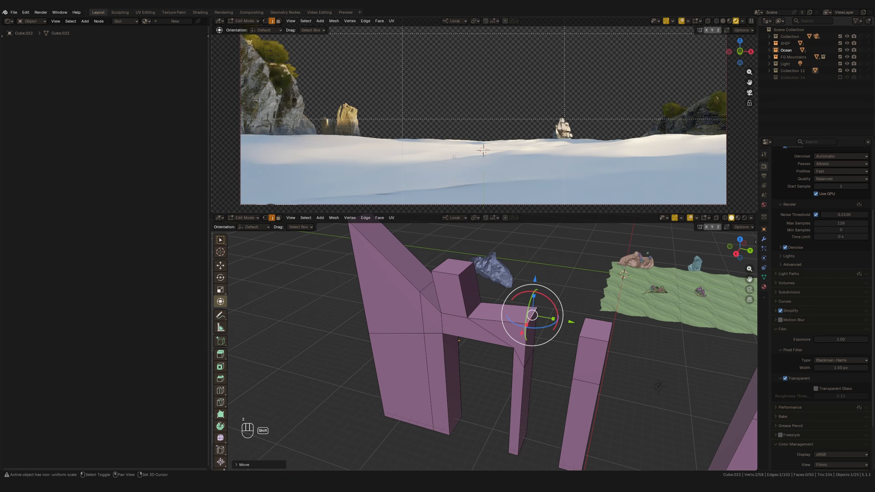
drag(534, 279, 524, 306)
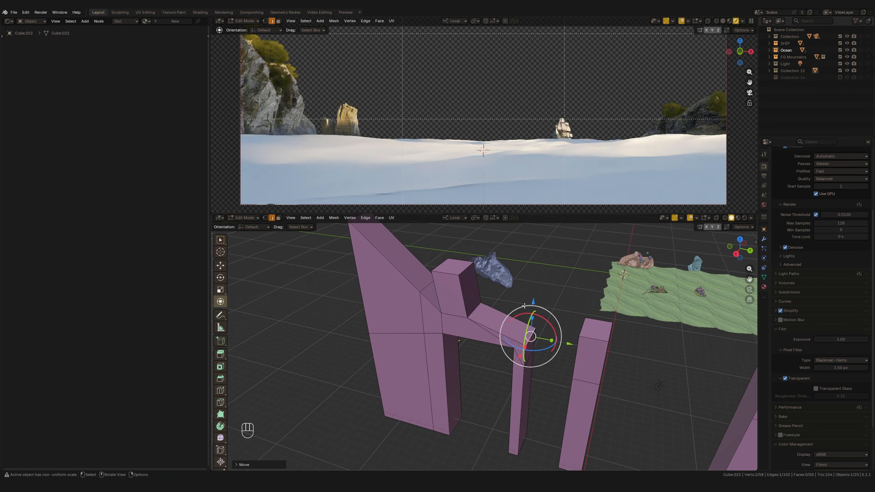
- Select the top face of the block on the beam and shift it sideways along its local axis
key(3)
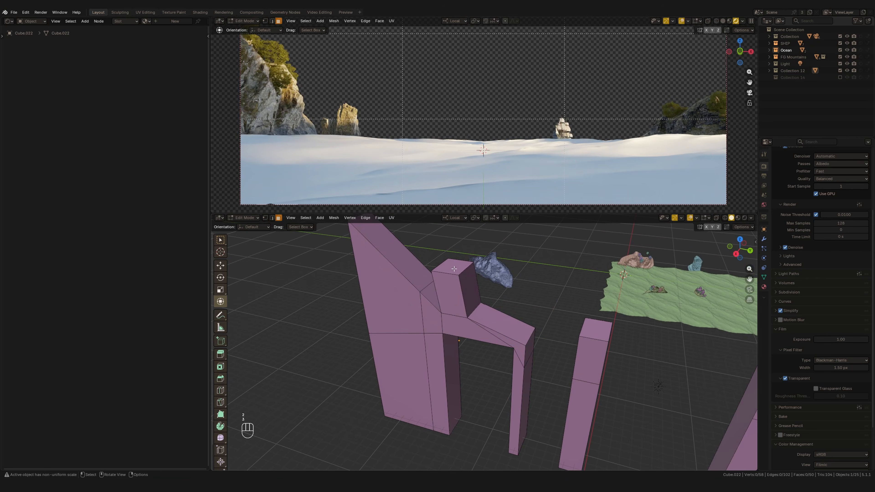
click(454, 271)
drag(488, 275, 508, 283)
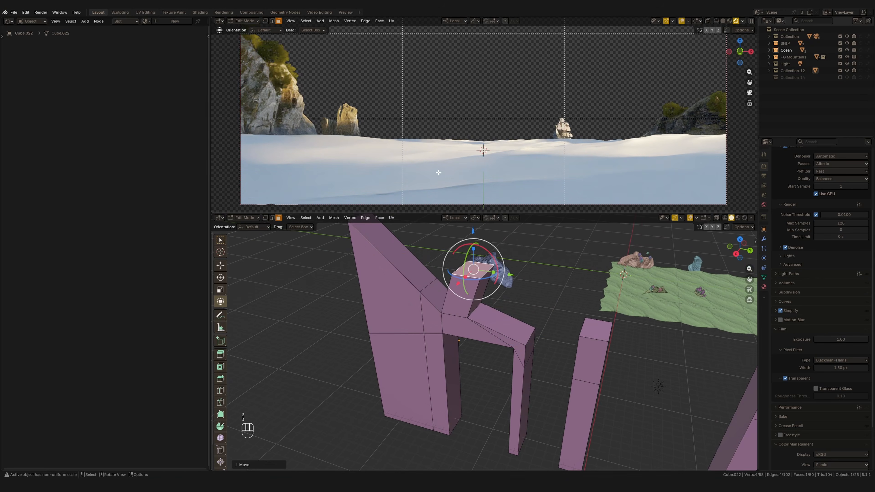
shift+middle_drag(398, 121, 404, 147)
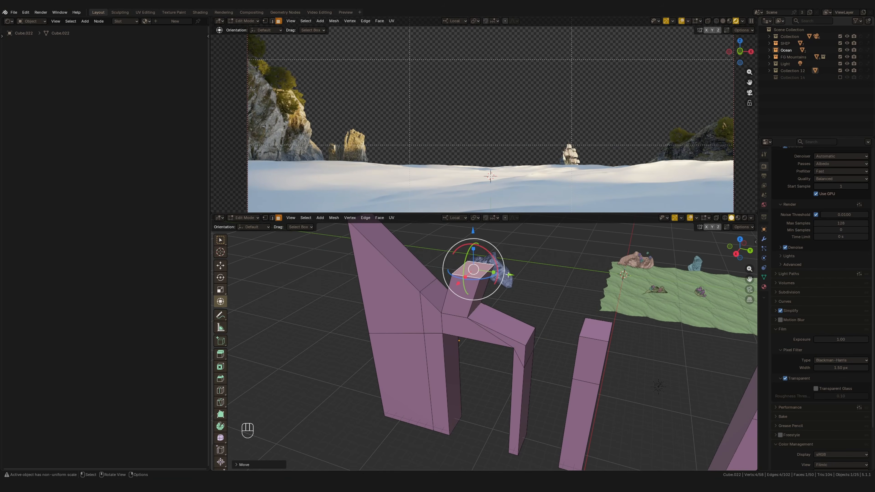
- Shift the beam block's top face back in the opposite direction along its local axis, finishing with a slight nudge
drag(509, 275, 488, 275)
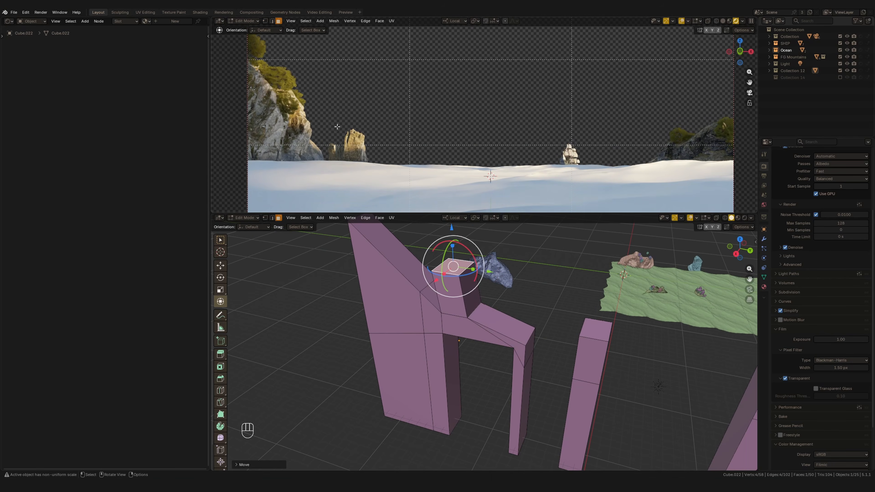
shift+middle_drag(421, 139, 411, 164)
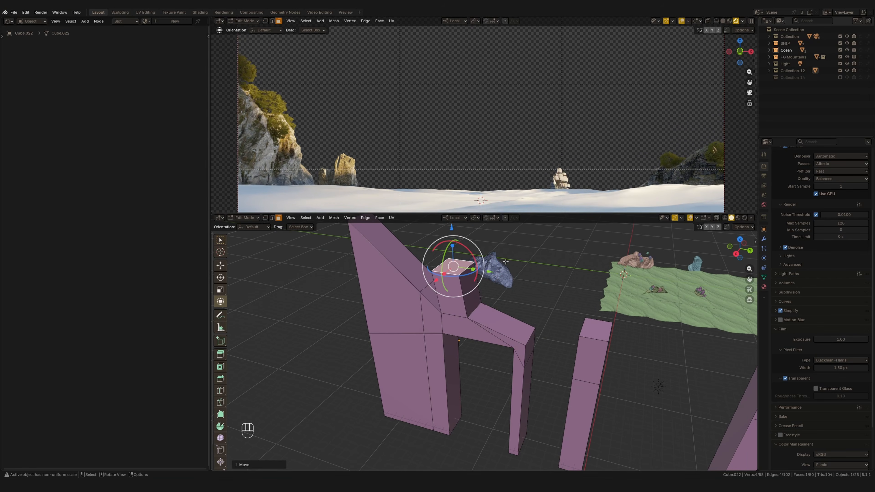
drag(495, 275, 496, 275)
middle_drag(496, 274, 524, 262)
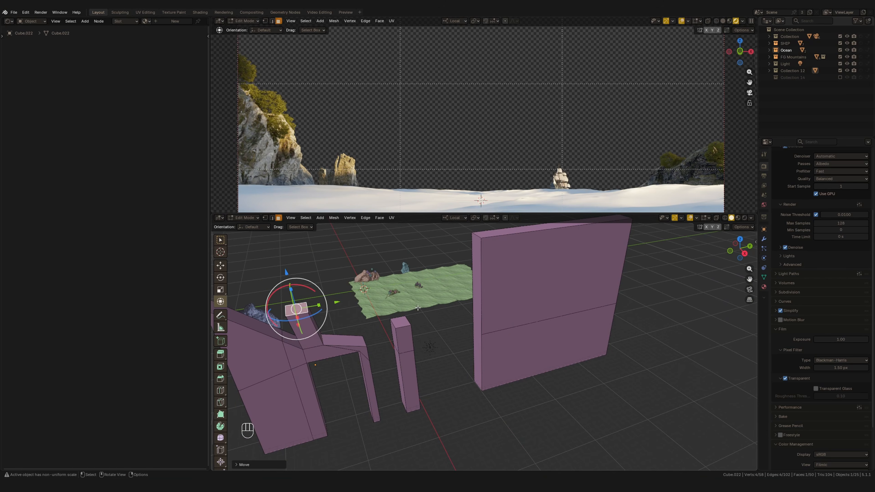
- Try to widen the freestanding pillar by moving its side face outward along the local axis, and undo the change
middle_drag(487, 305, 484, 340)
click(465, 334)
drag(505, 361, 553, 361)
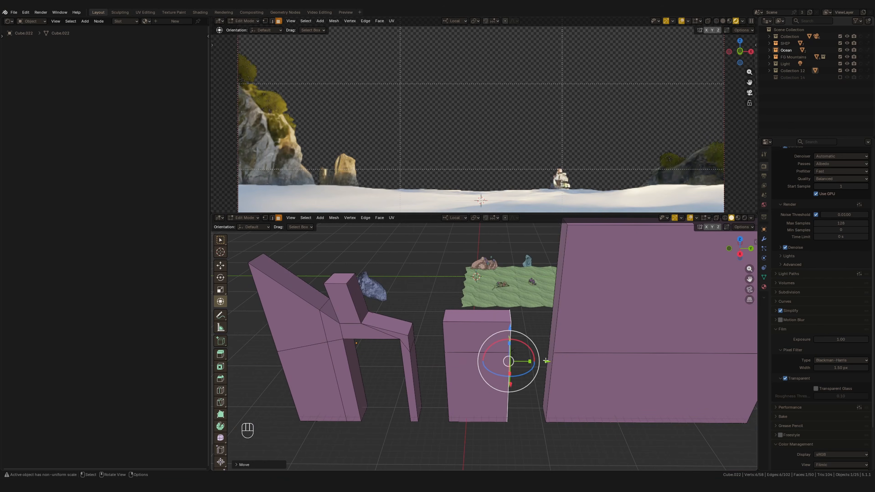
shift+middle_drag(545, 326, 522, 317)
key(ctrl+z)
click(346, 12)
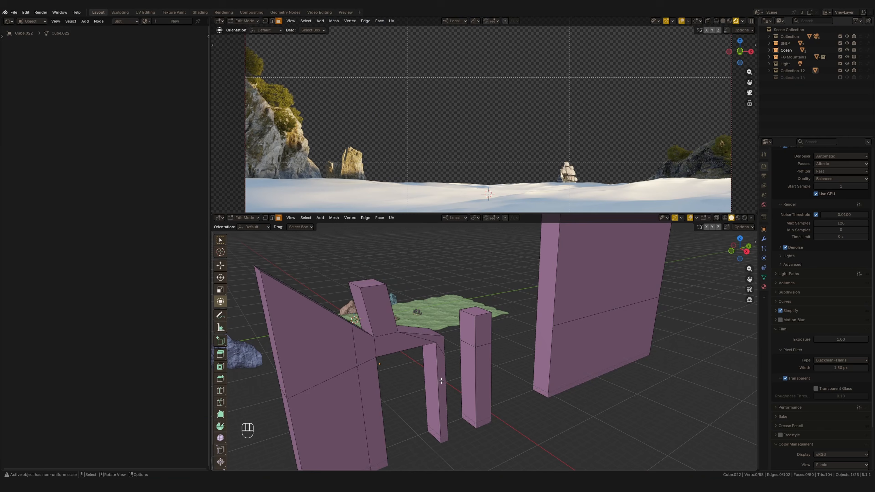
- Leave Edit Mode on the light blocker and select the ocean plane
key(Tab)
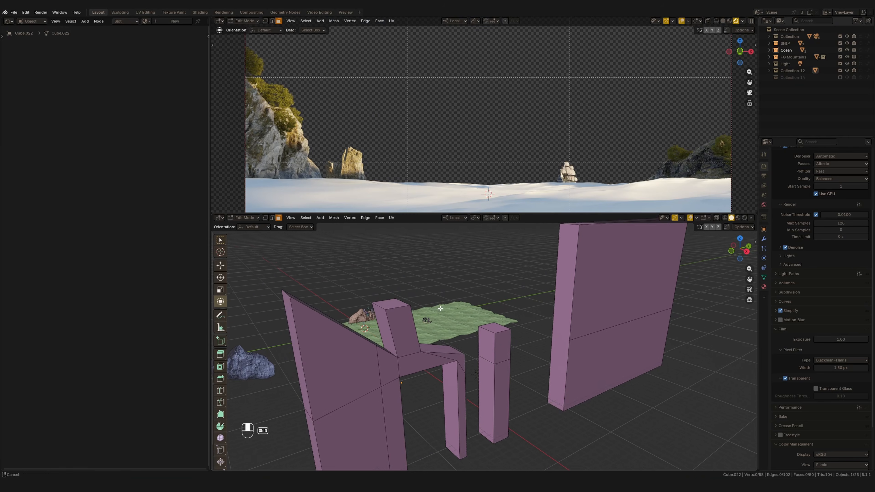
click(443, 328)
middle_drag(444, 327, 545, 345)
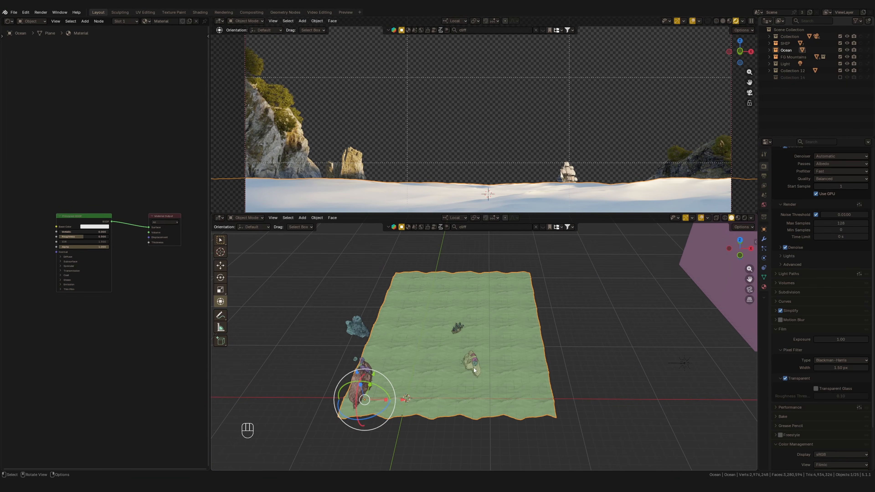
middle_drag(474, 369, 503, 353)
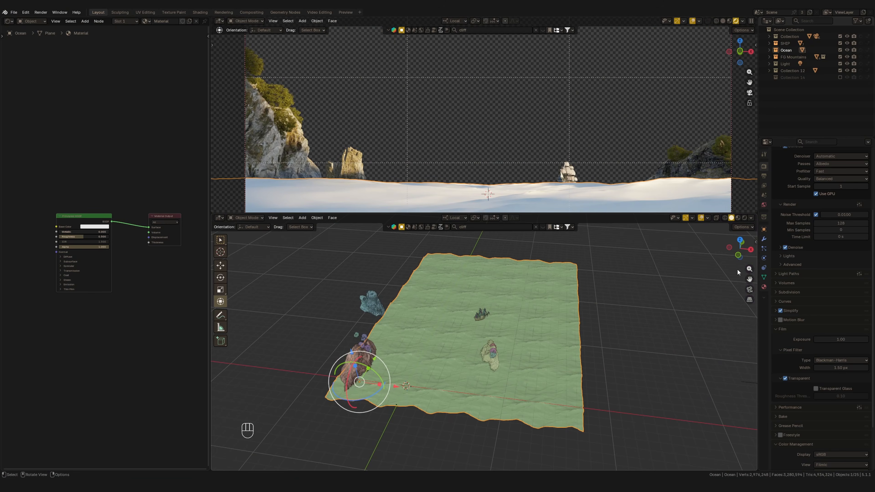
- Enable Foam in the ocean plane's Ocean modifier and name its data layer "foam"
click(765, 239)
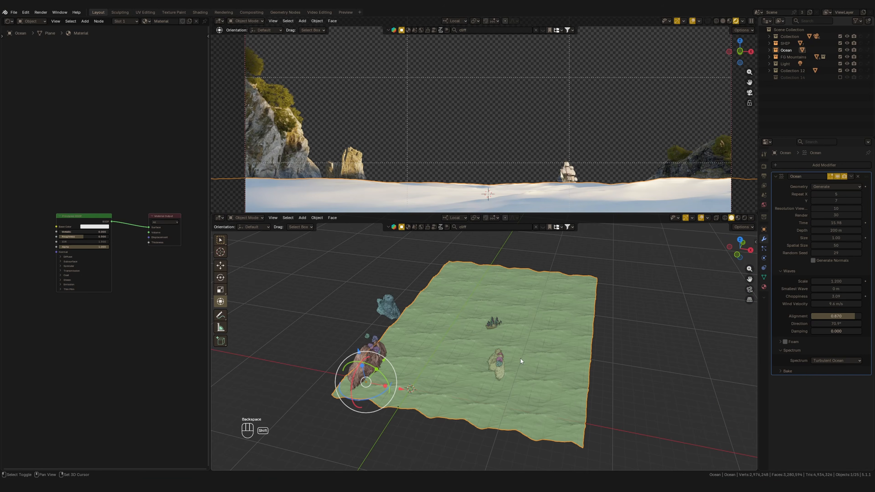
shift+middle_drag(503, 381, 506, 379)
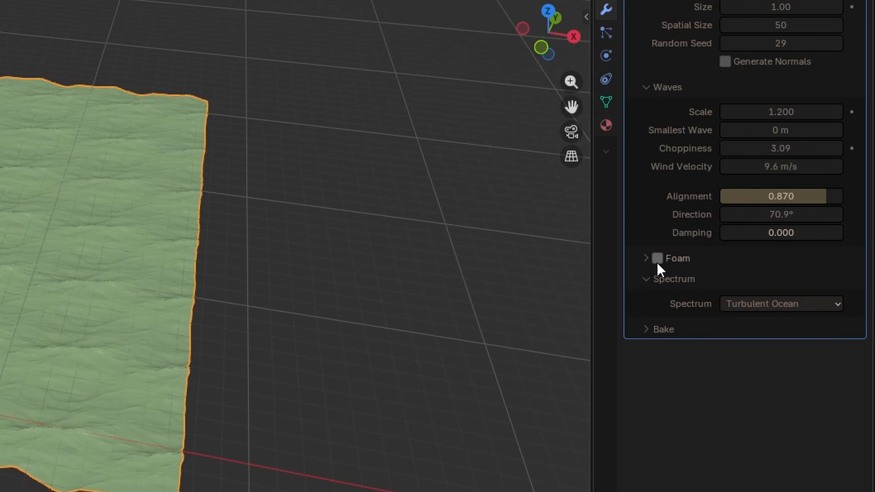
click(786, 342)
click(781, 342)
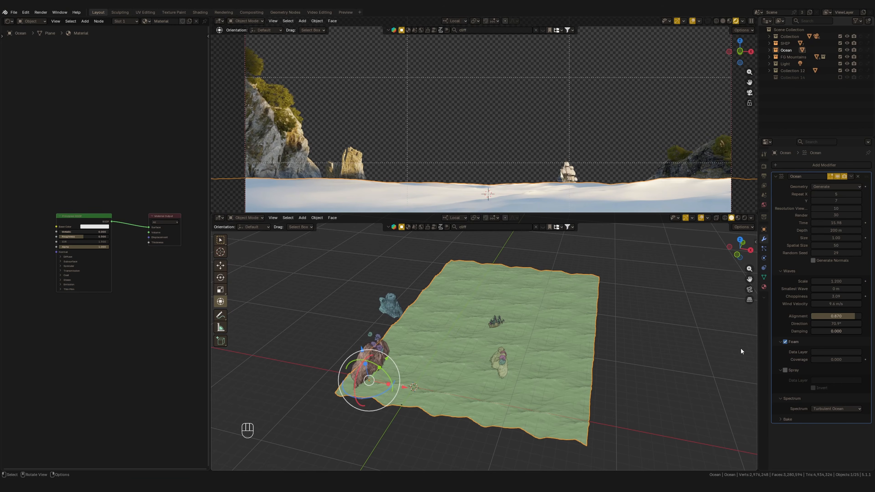
click(732, 283)
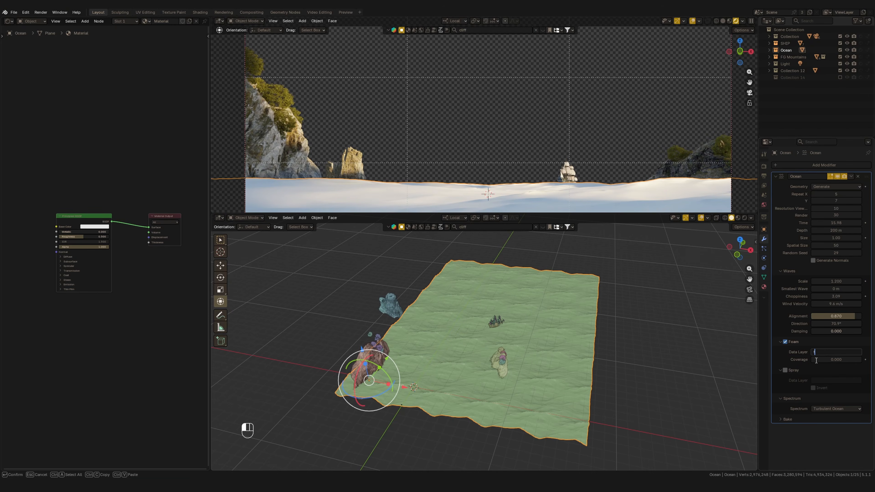
text(foam)
key(Return)
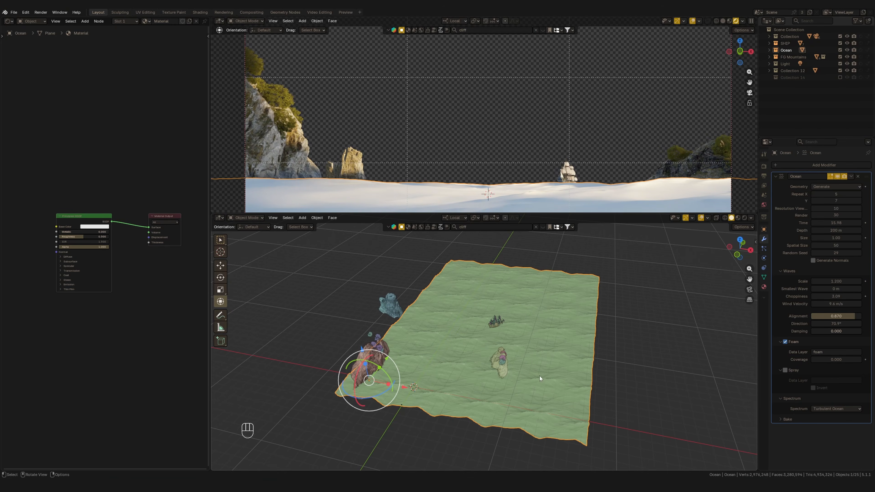
- Widen the shader editor area and reposition the ocean material's Principled BSDF node for more working room
middle_drag(90, 301, 124, 319)
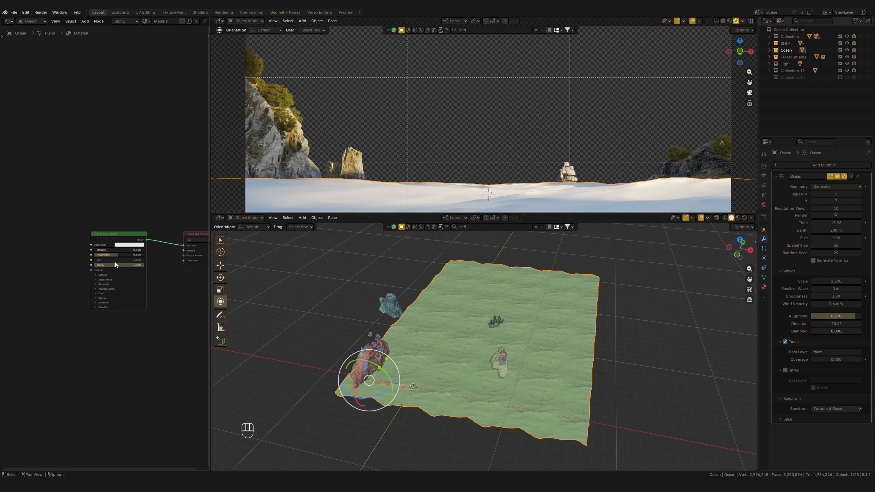
mouse_move(116, 237)
mouse_down()
mouse_move(127, 234)
mouse_move(118, 231)
mouse_up()
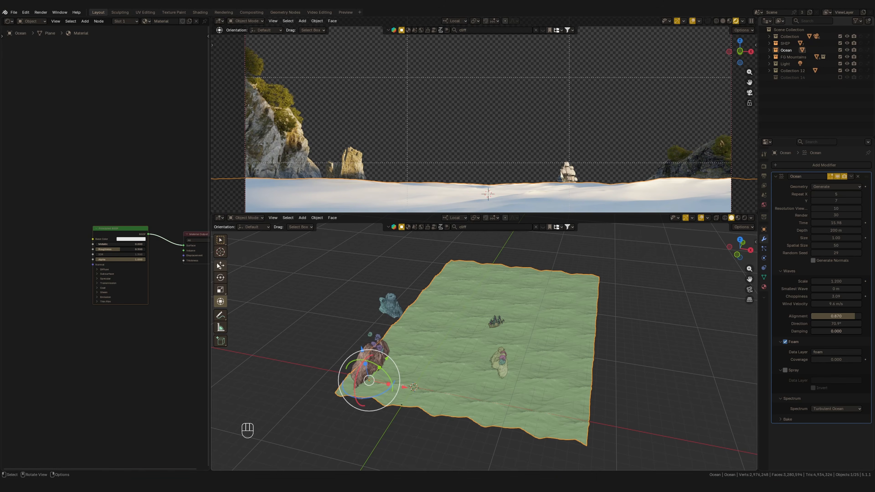
drag(210, 265, 247, 265)
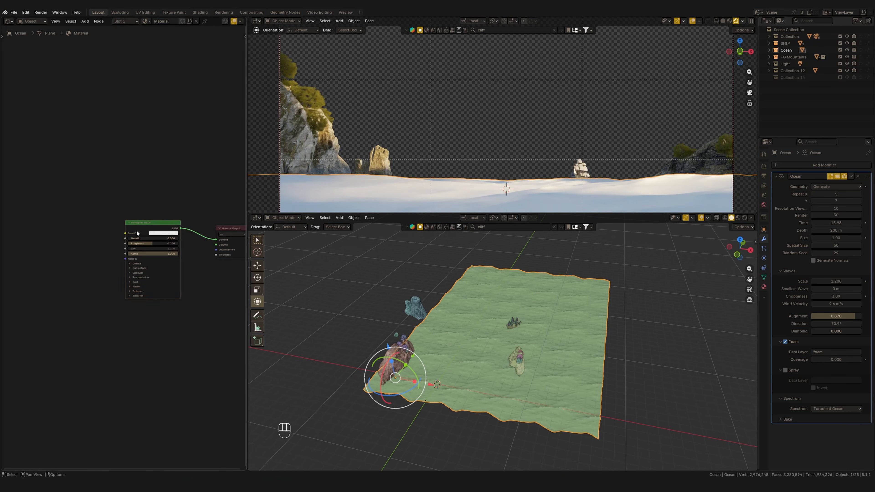
drag(138, 231, 152, 230)
middle_drag(166, 254, 148, 253)
scroll(165, 251, up, 1)
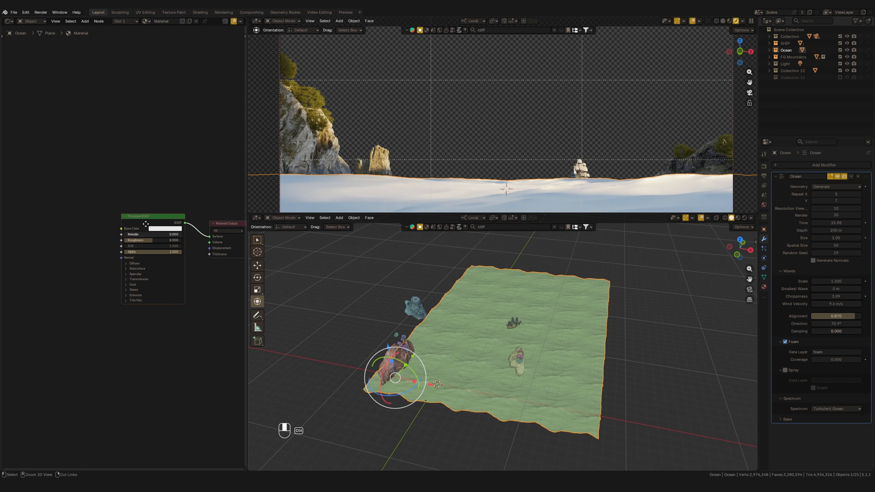
- Give the ocean's Principled BSDF a muted dark green base color and set its roughness to 0.011
click(162, 229)
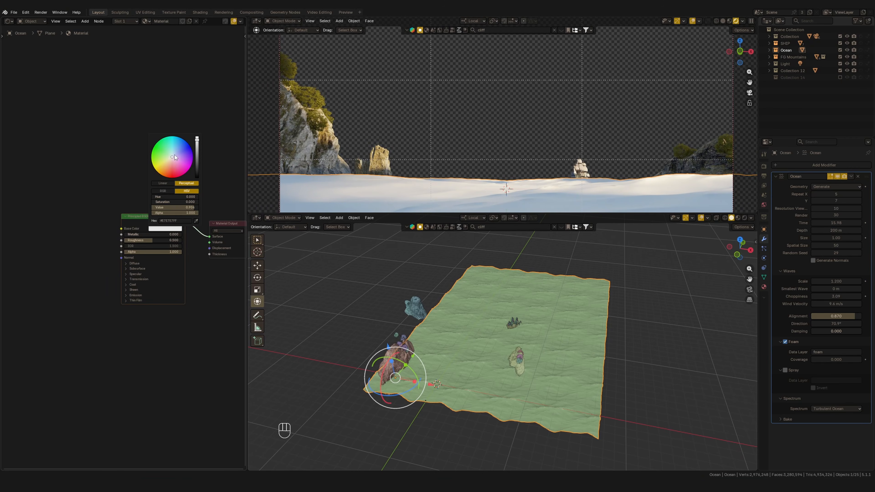
drag(174, 157, 199, 153)
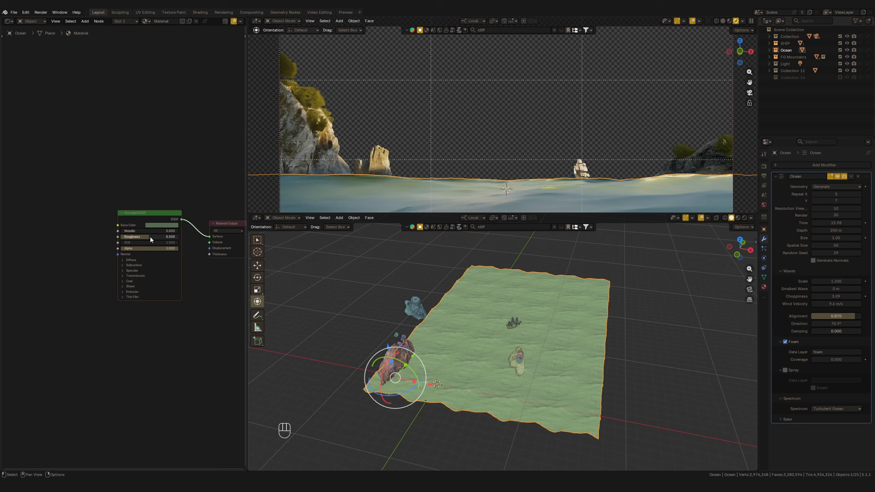
mouse_move(150, 237)
mouse_down()
mouse_move(103, 254)
mouse_move(145, 236)
mouse_up()
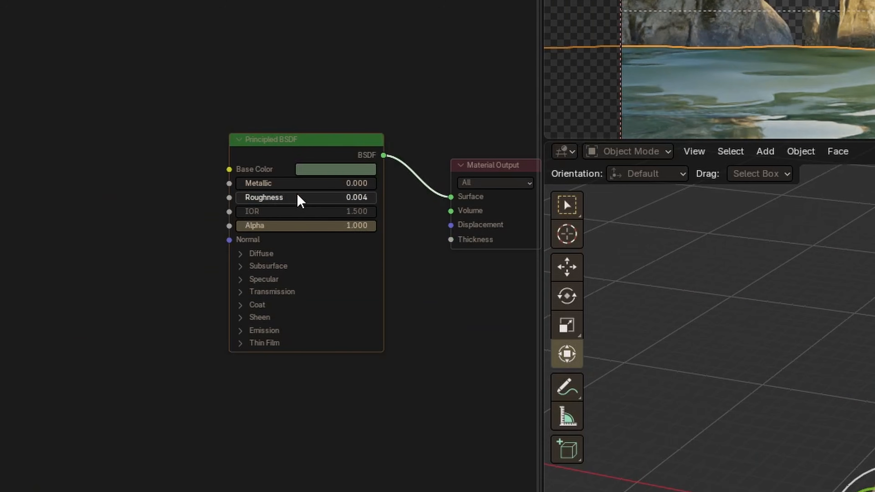
shift+drag(303, 201, 304, 250)
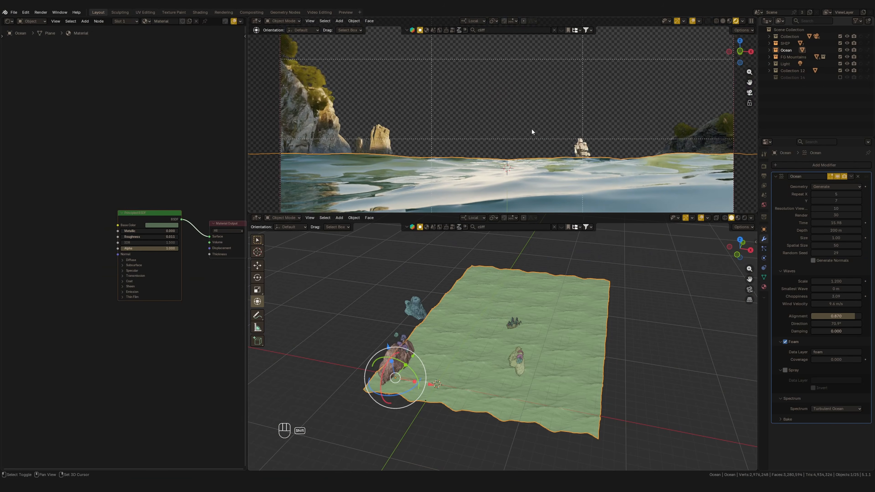
- Set the Ocean modifier's viewport resolution to 20
shift+middle_drag(531, 130, 527, 166)
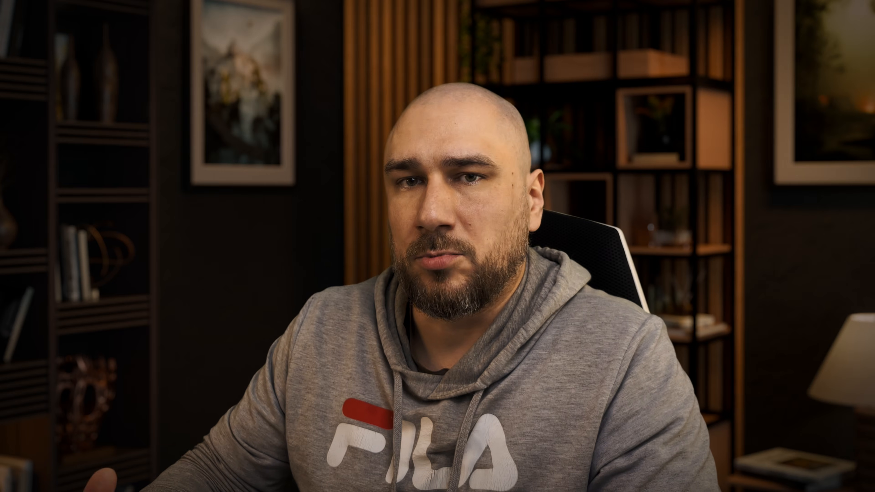
double_click(838, 208)
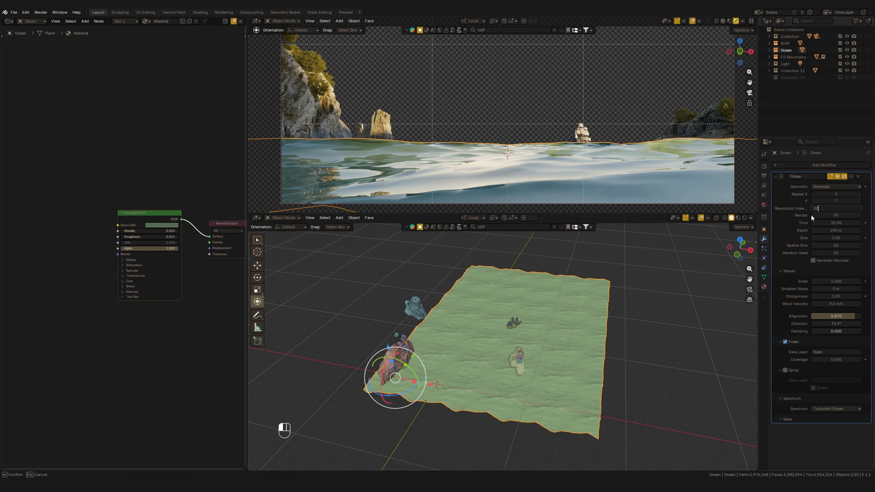
key(Return)
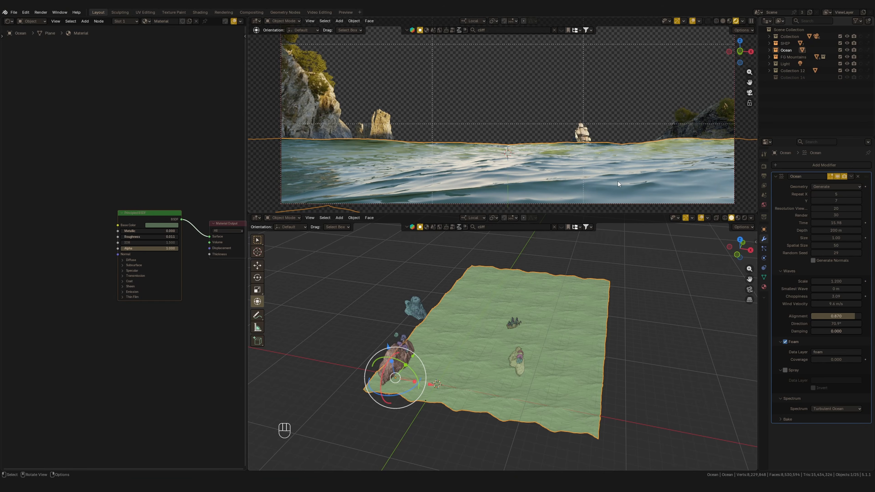
- Add a second Principled BSDF node with a light grey base color below the first and link it to the Material Output
key(shift+a)
text(pri)
key(Return)
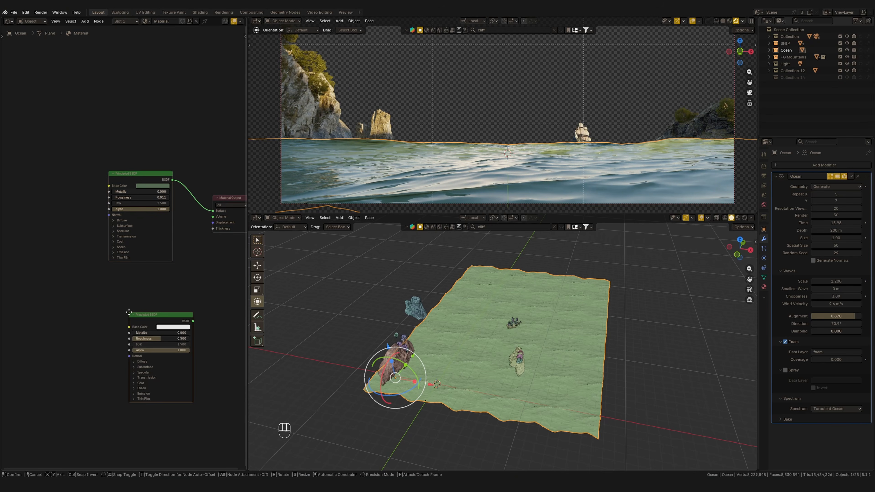
click(116, 291)
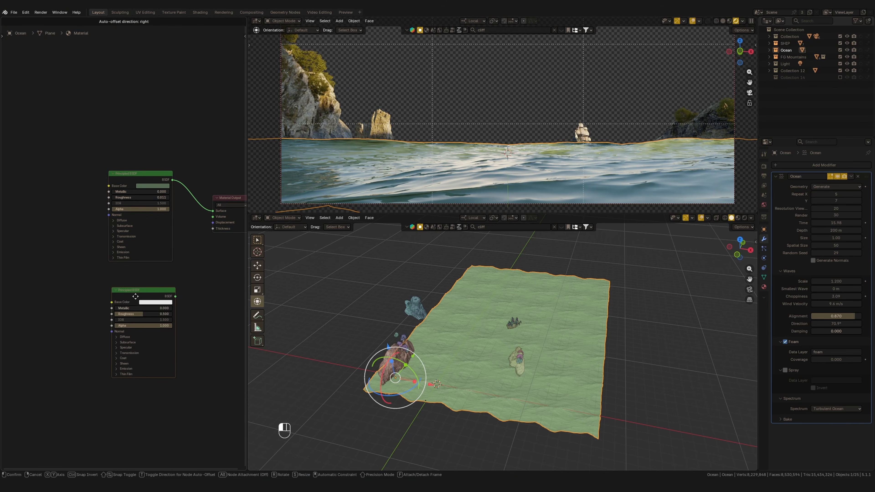
middle_drag(152, 333, 145, 330)
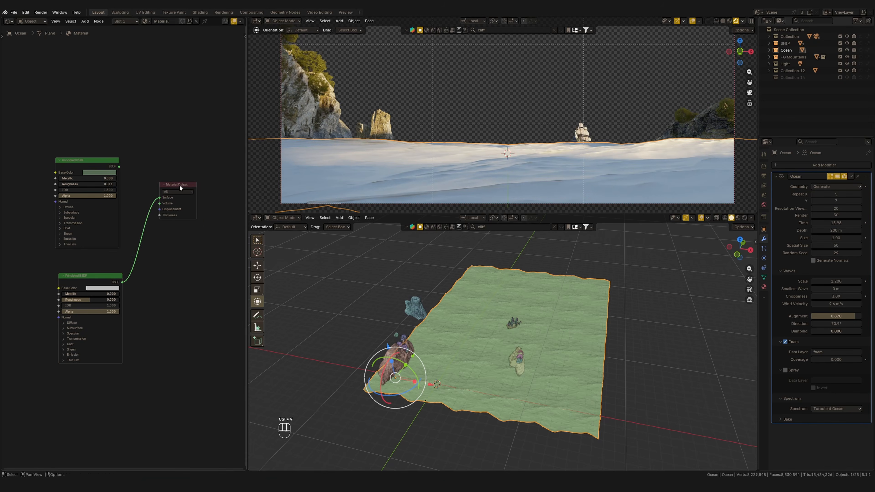
- Add a Mix Shader node between the two Principled BSDF nodes and the Material Output
middle_drag(170, 207, 176, 209)
key(shift+a)
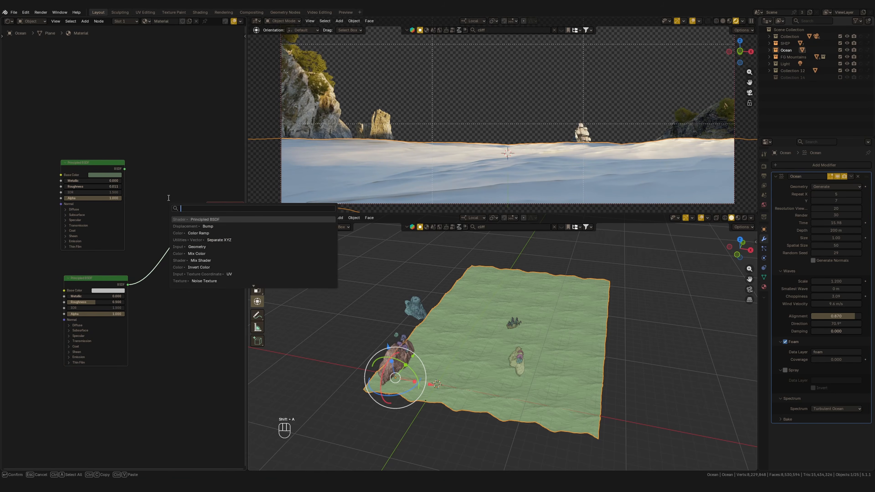
text(mi)
key(Down)
key(Down)
key(Down)
key(Down)
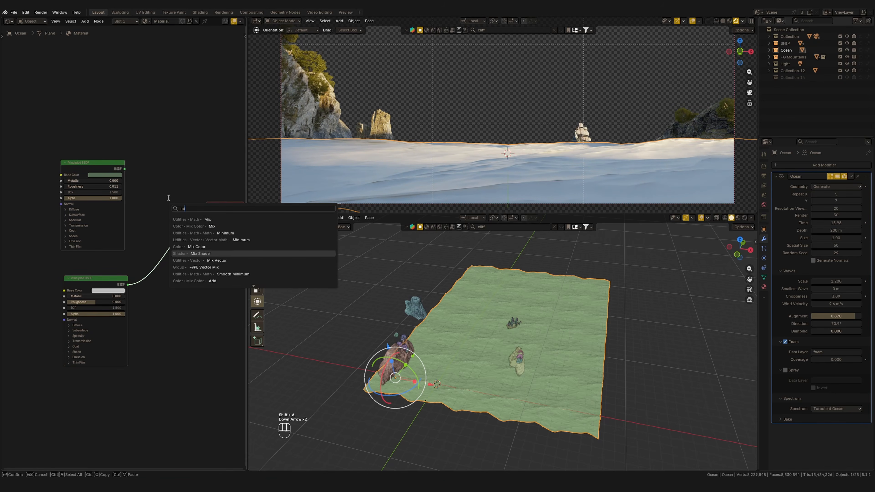
key(Return)
click(172, 285)
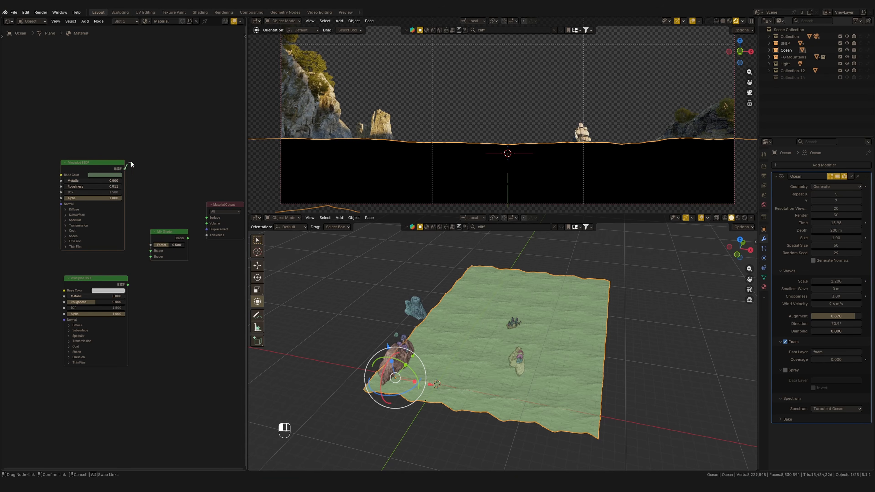
- Connect both Principled BSDF nodes to the Mix Shader inputs and its output to the Material Output's Surface
drag(125, 168, 173, 226)
drag(128, 285, 207, 217)
middle_drag(147, 283, 149, 263)
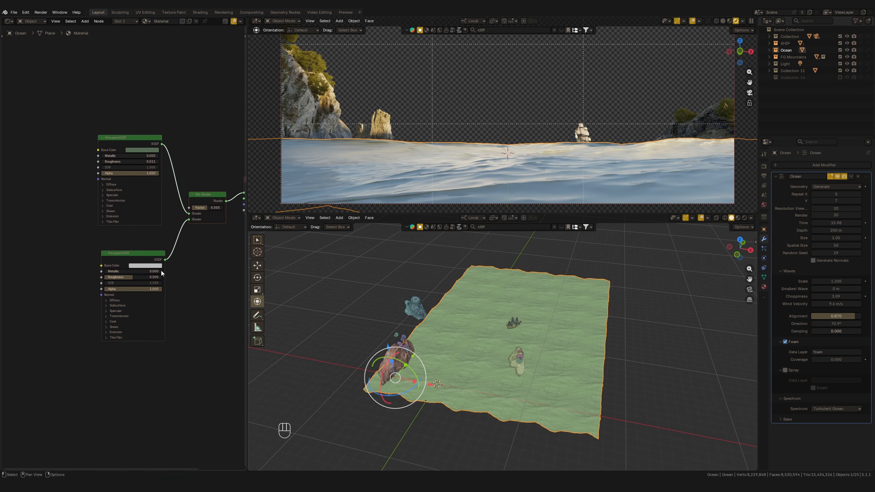
- Add an Attribute node on empty canvas beside the two Principled BSDF nodes in the ocean material
middle_drag(136, 307, 179, 306)
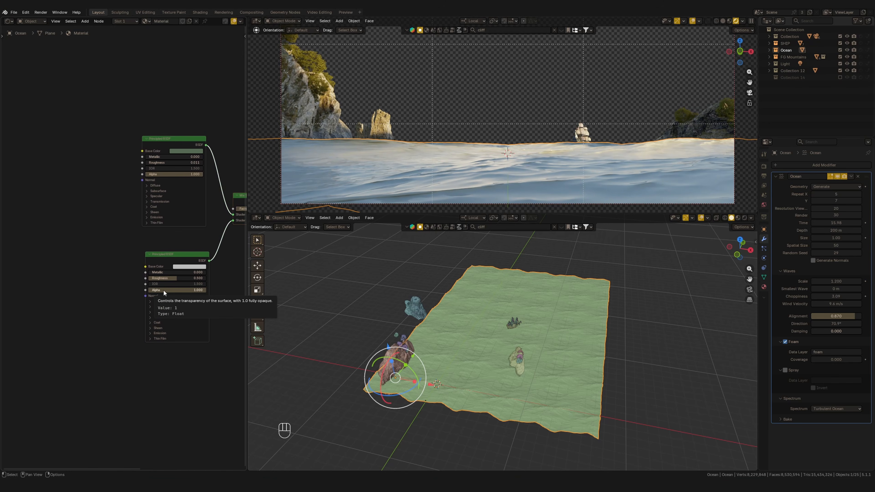
click(135, 390)
middle_drag(134, 391, 161, 392)
middle_drag(111, 259, 107, 279)
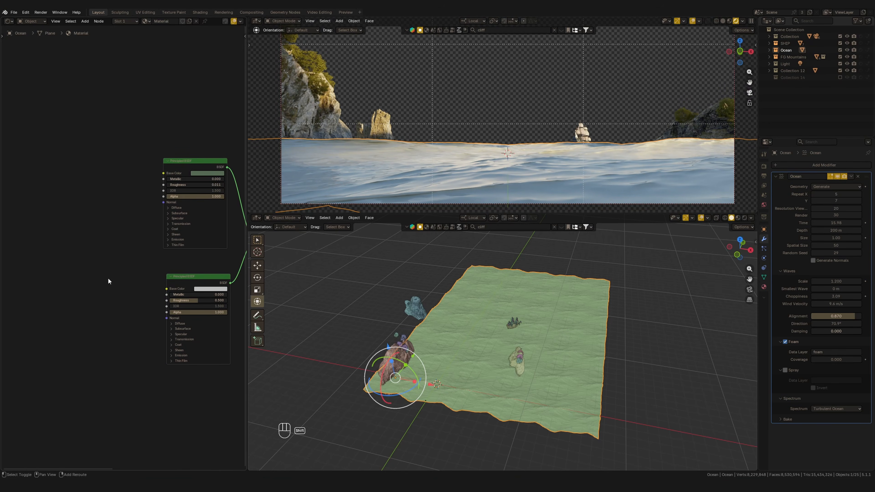
key(shift+a)
click(106, 279)
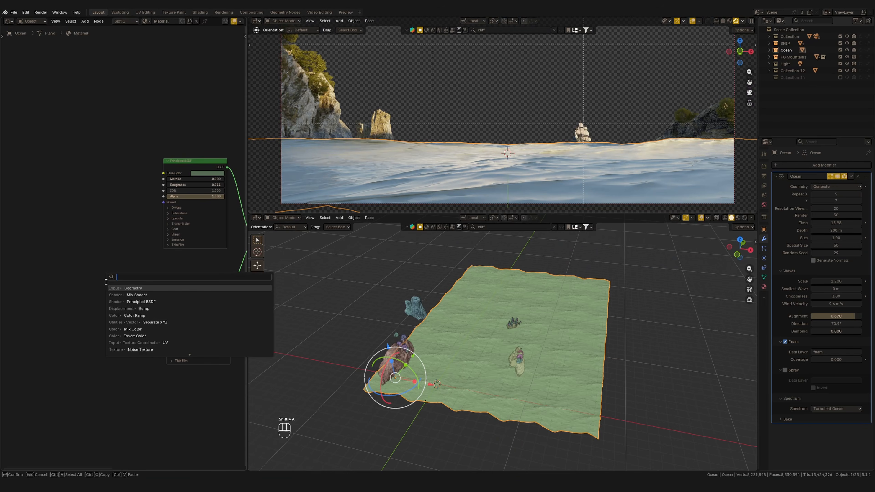
text(att)
key(Return)
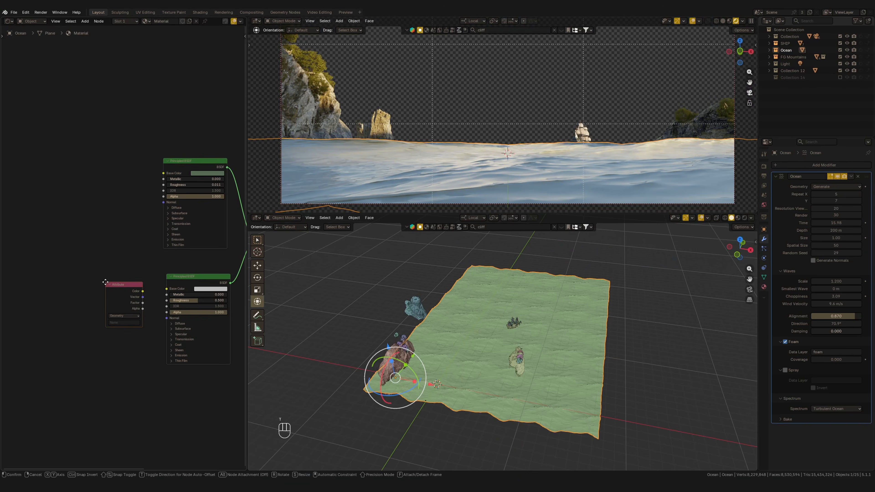
click(59, 252)
- Set the Attribute node's name to "foam" to match the Ocean modifier's foam data layer
middle_drag(74, 284, 135, 268)
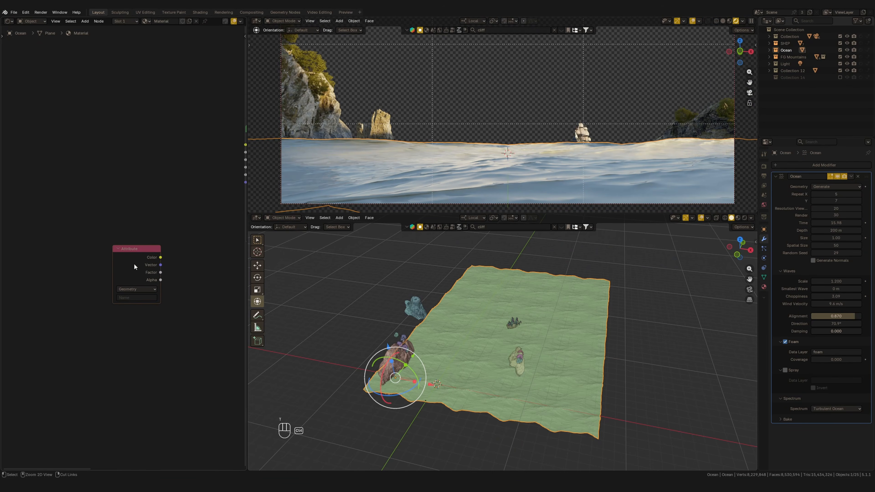
drag(134, 268, 134, 268)
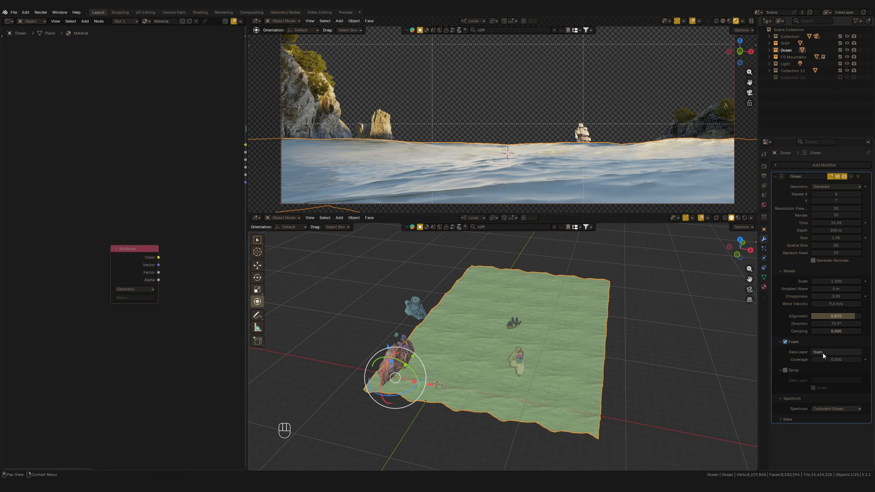
click(112, 284)
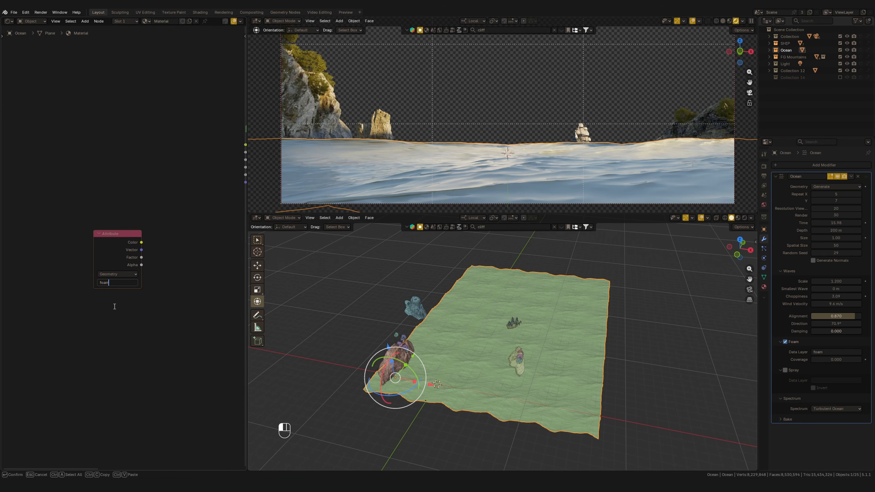
text(foam)
key(Return)
drag(108, 270, 110, 269)
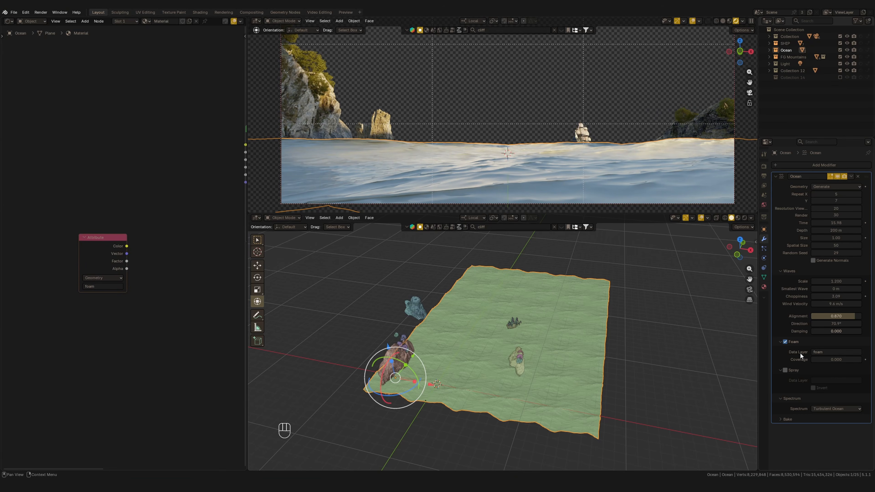
- Connect the Attribute node's Color output to the Mix Shader's Factor and move the Mix Shader slightly lower
scroll(134, 293, down, 3)
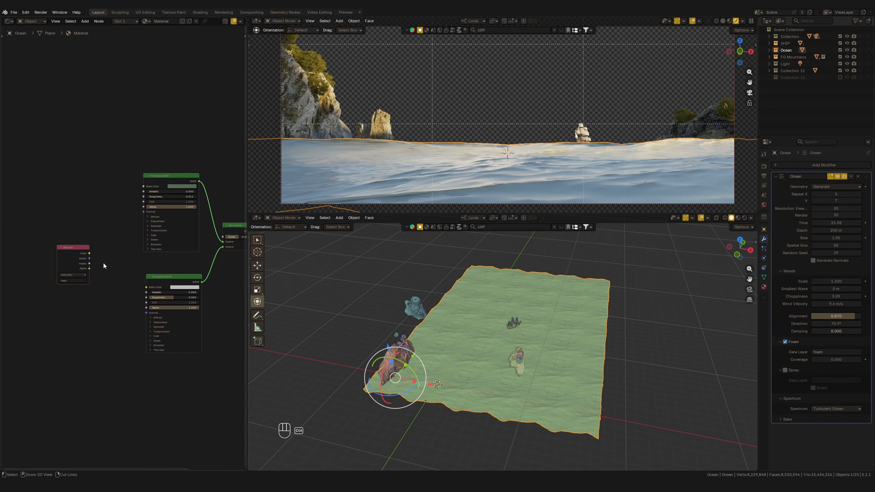
ctrl+middle_drag(104, 264, 104, 256)
middle_drag(104, 256, 76, 259)
drag(60, 253, 231, 237)
middle_drag(151, 272, 125, 282)
scroll(125, 282, down, 4)
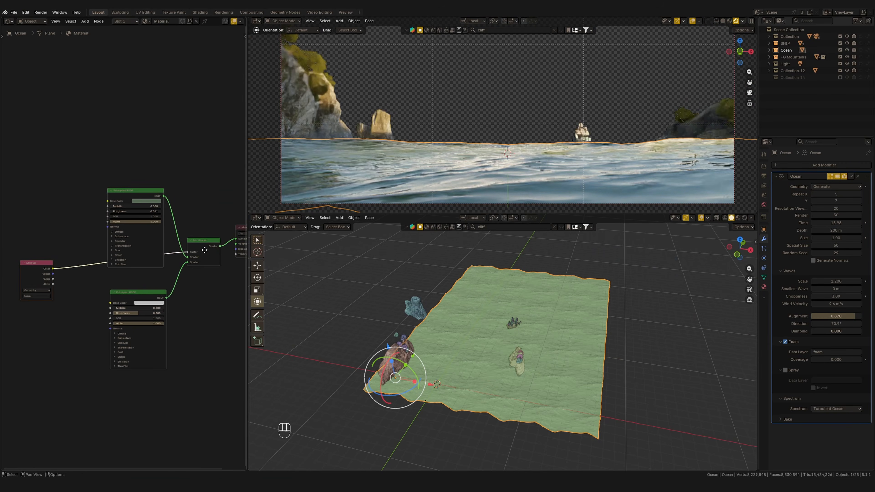
drag(205, 245, 202, 264)
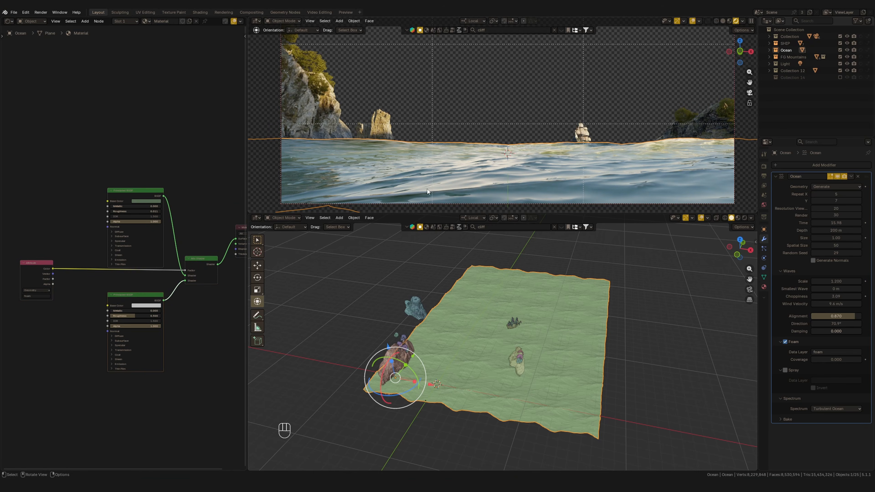
- Set the foam Coverage in the Ocean modifier to 0.200
drag(825, 361, 831, 361)
drag(838, 366, 837, 366)
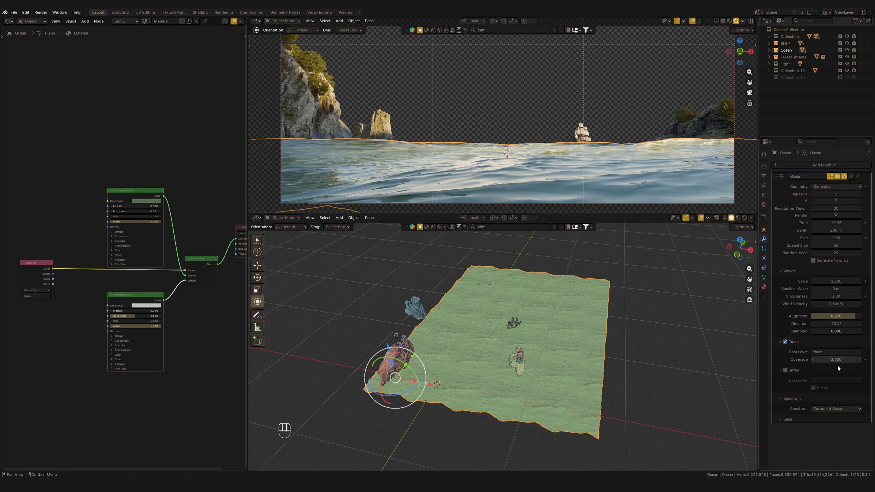
click(837, 360)
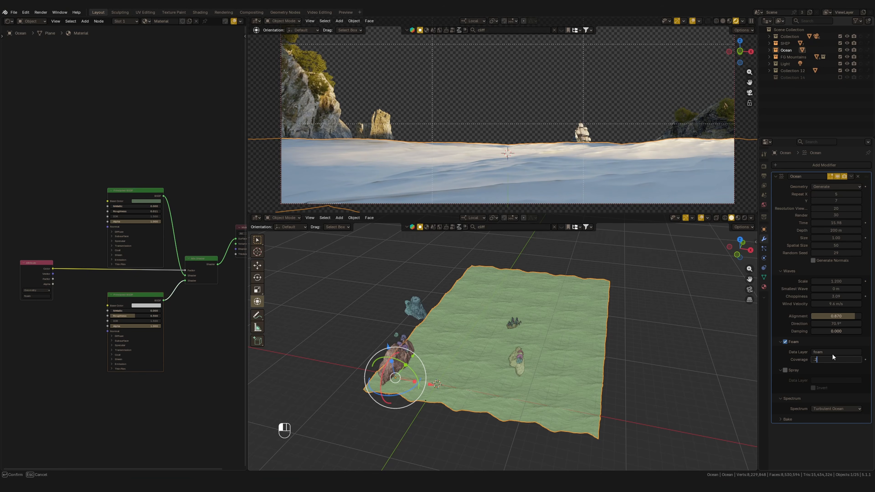
key(Return)
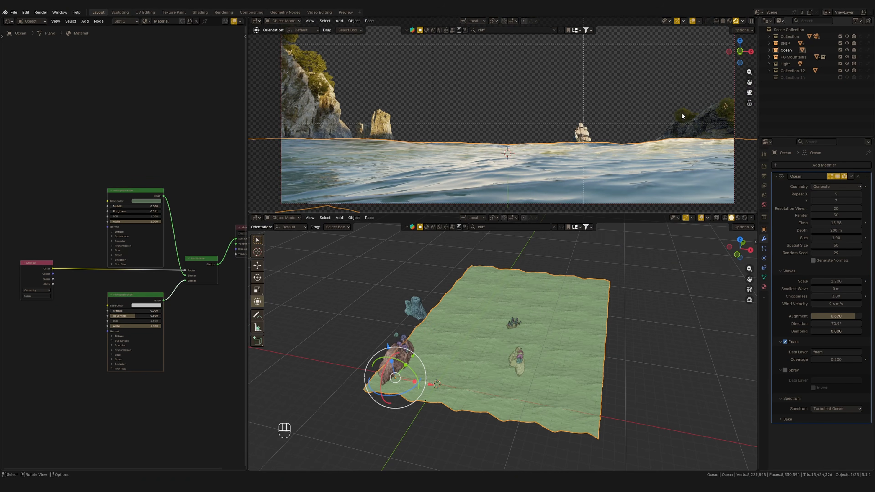
drag(165, 197, 234, 239)
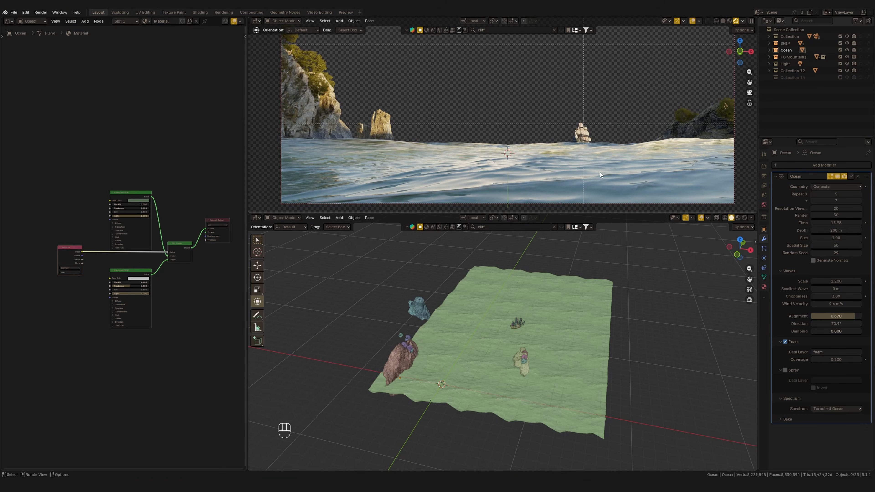
- Enable Collection 14 in the view layer and select the large backdrop plane behind the ocean
click(841, 77)
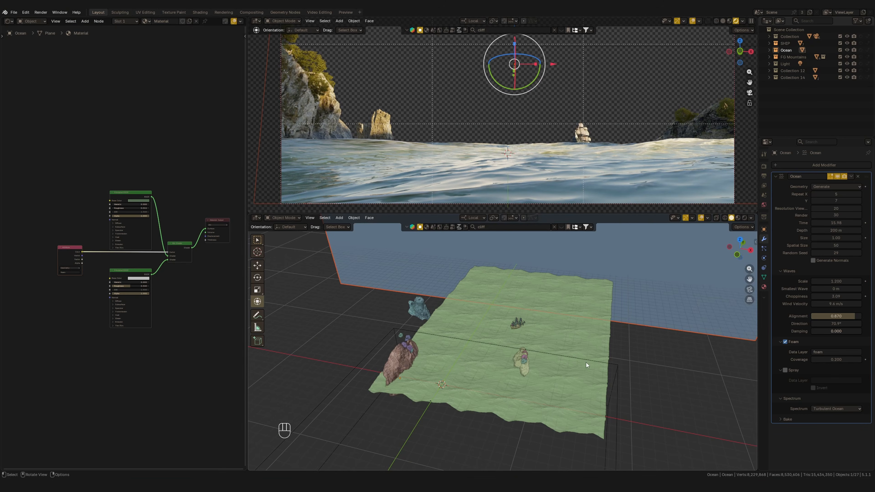
mouse_move(592, 332)
middle_down()
mouse_move(576, 352)
mouse_move(440, 411)
mouse_move(575, 335)
middle_up()
click(576, 353)
click(630, 285)
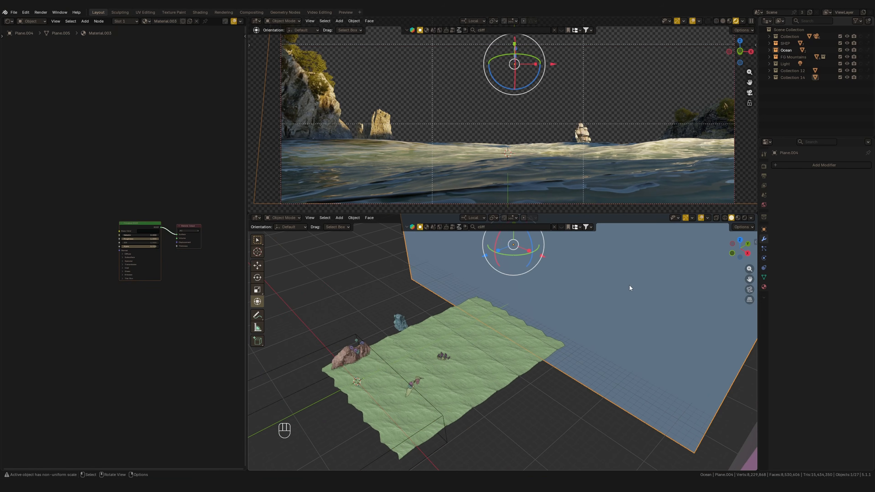
- Hide Cube.011 and Plane.004 of Collection 14 in the viewport to compare the ocean's look without them
click(769, 76)
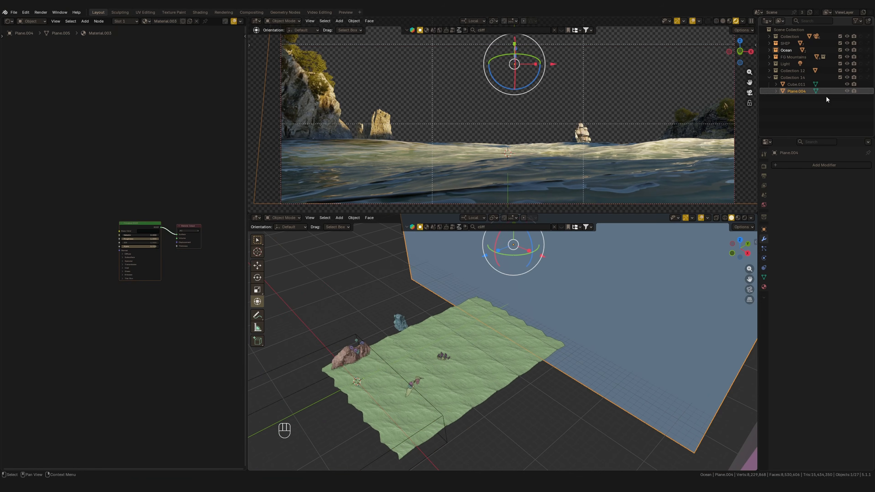
click(847, 84)
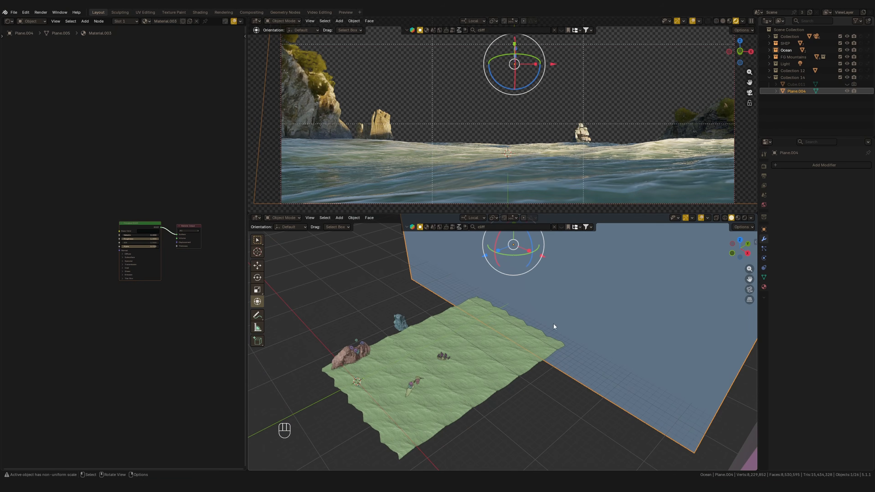
middle_drag(554, 324, 572, 303)
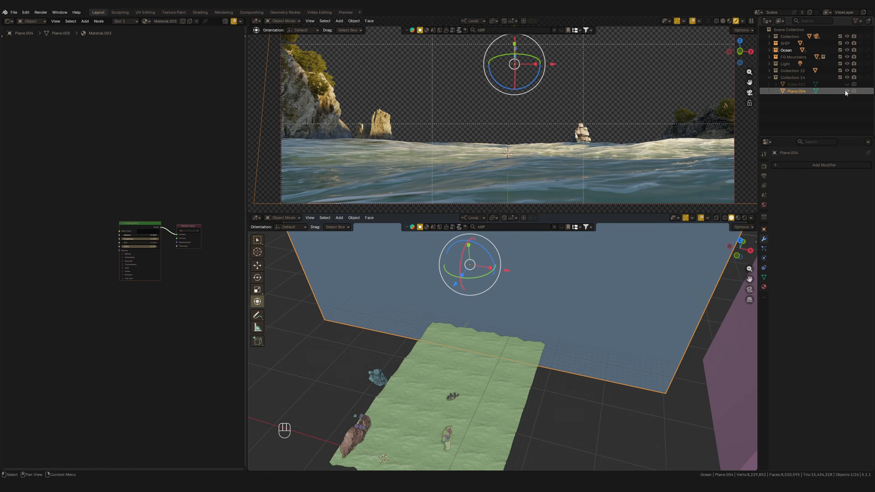
click(847, 91)
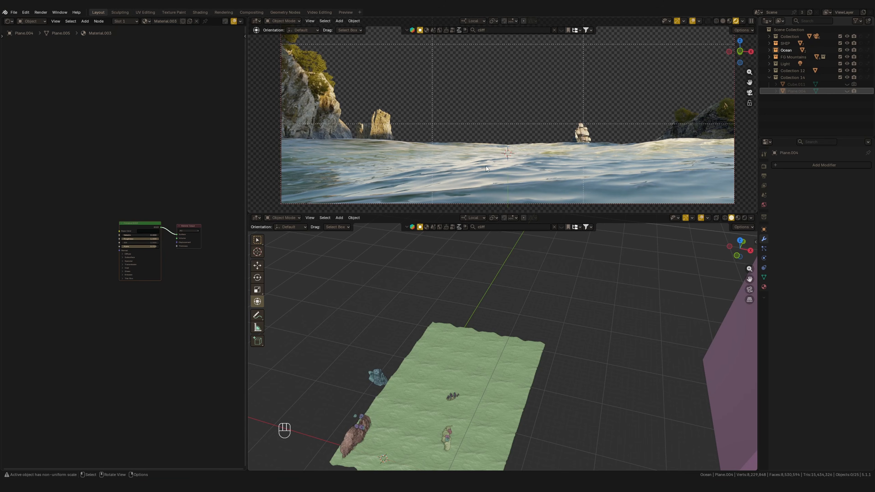
- Open the World settings, unhide Plane.004 and select it to show its material nodes
click(764, 205)
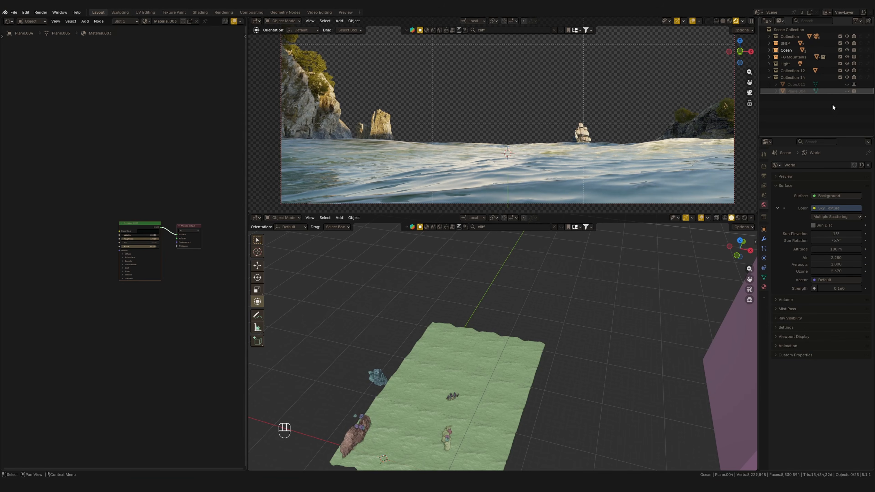
click(849, 90)
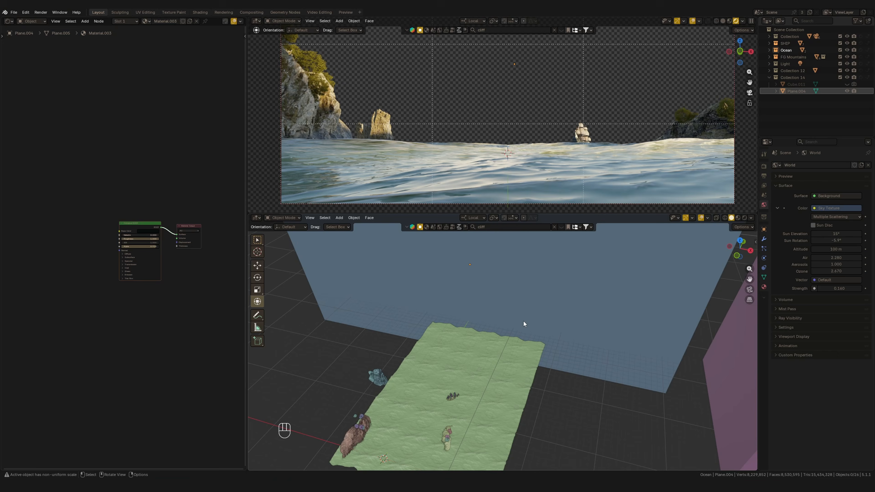
click(527, 307)
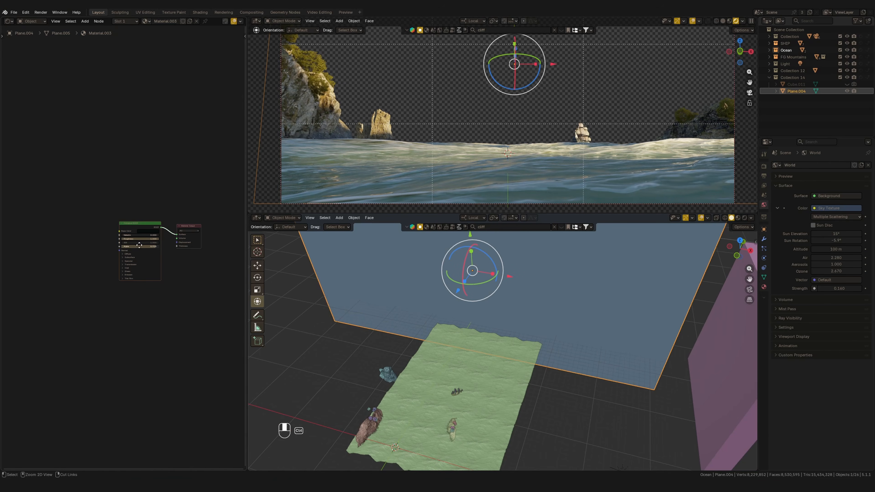
scroll(160, 220, up, 2)
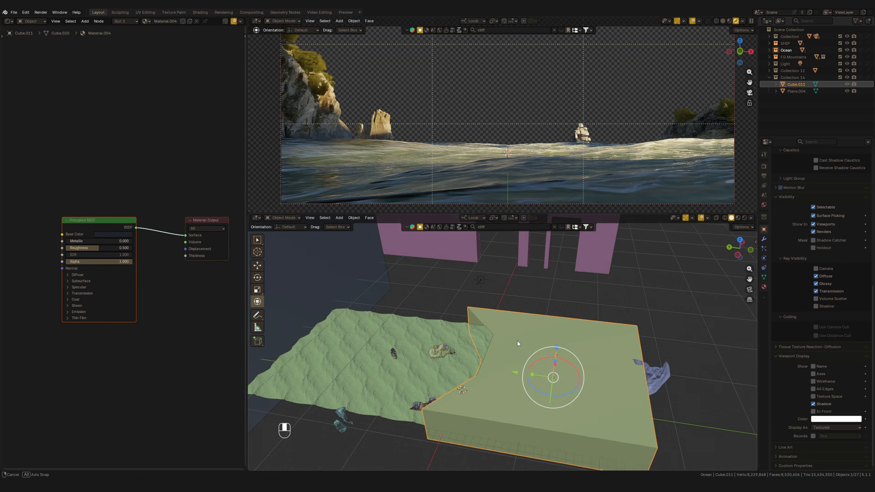
middle_drag(517, 341, 559, 333)
drag(634, 345, 562, 333)
key(ctrl+z)
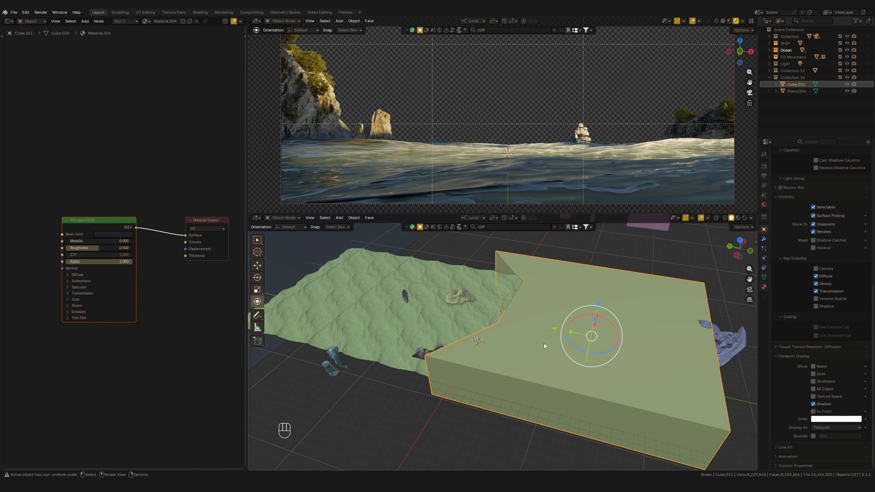
- Set the viewport display of Cube.011 to Bounds
middle_drag(556, 328, 535, 336)
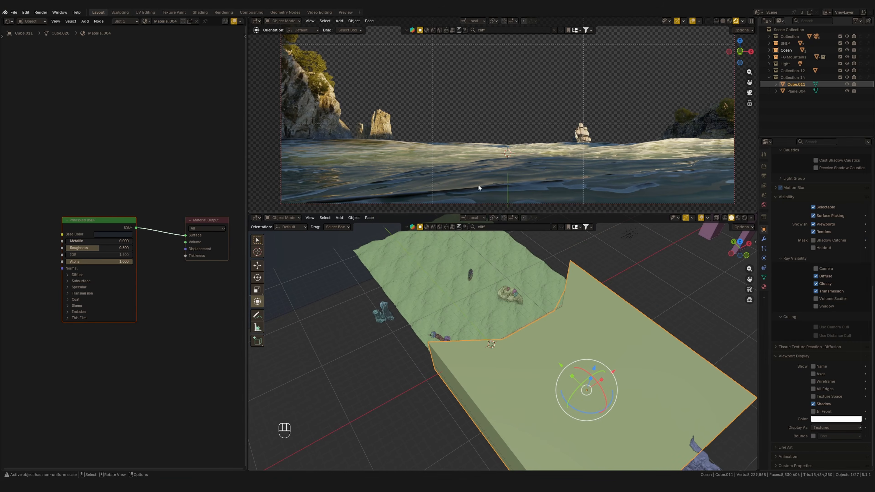
click(828, 428)
click(823, 436)
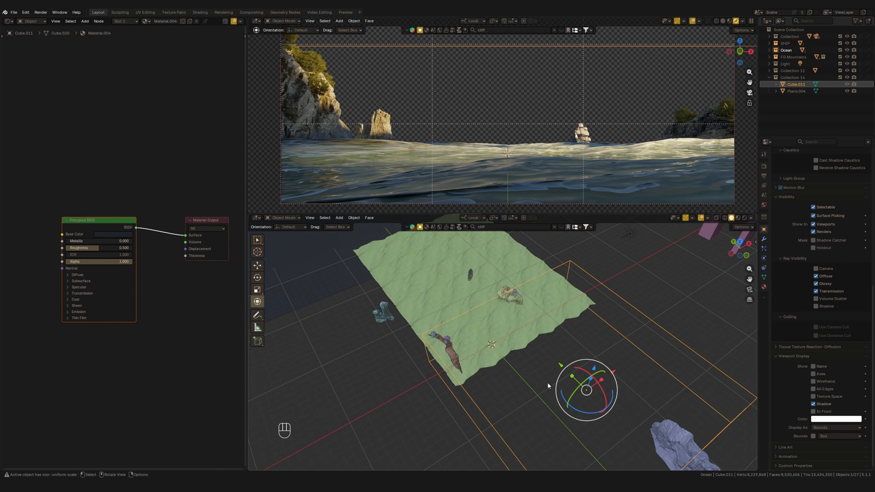
- Select the ocean and set the Alpha of its greenish water Principled BSDF to 0.441
key(grave)
shift+middle_drag(580, 266, 491, 361)
click(544, 294)
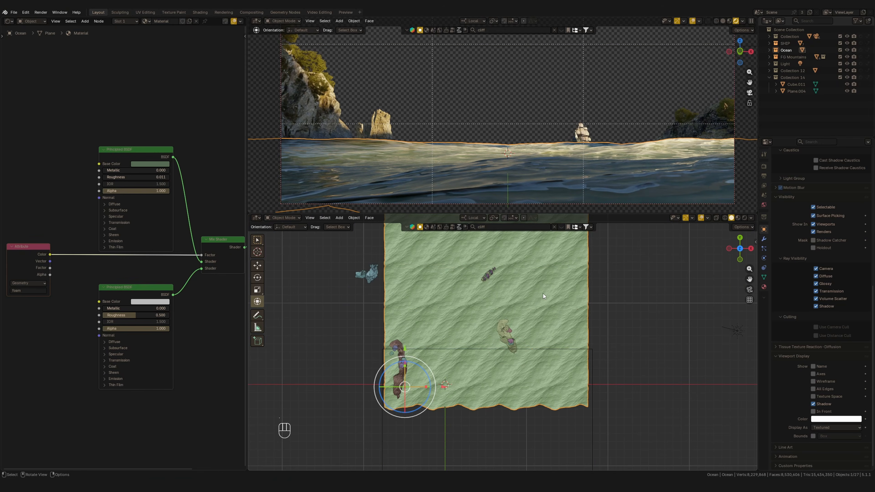
shift+middle_drag(543, 344, 561, 375)
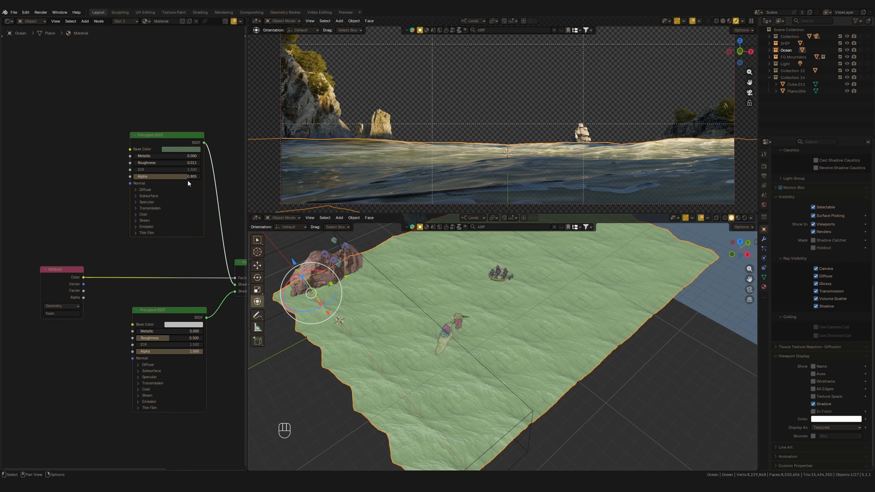
drag(188, 180, 165, 178)
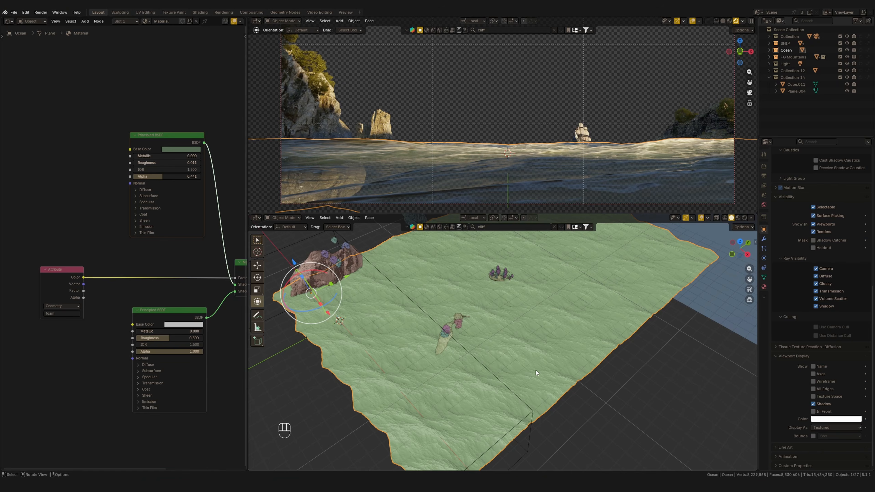
- Duplicate the ocean in place and set the copy's Ocean modifier resolution to 5 for both viewport and render
shift+middle_drag(525, 315, 529, 293)
mouse_move(523, 314)
shift+middle_down()
mouse_move(528, 294)
mouse_move(520, 299)
shift+middle_up()
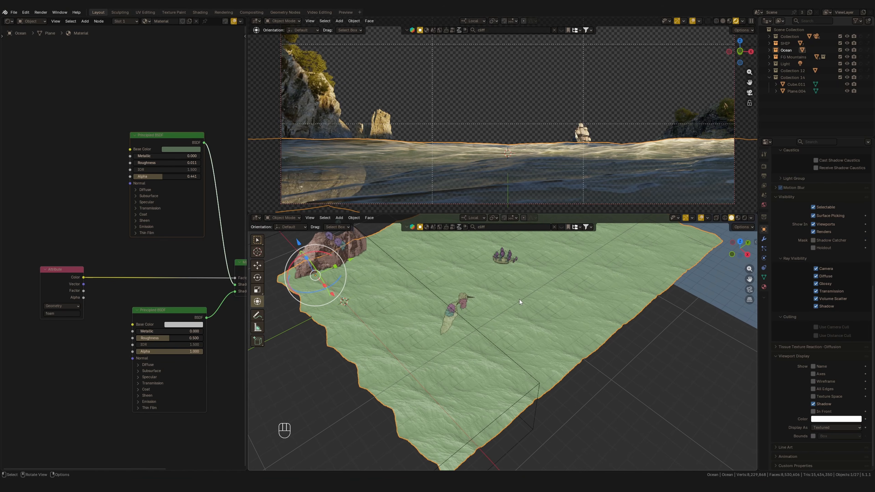
key(shift+d)
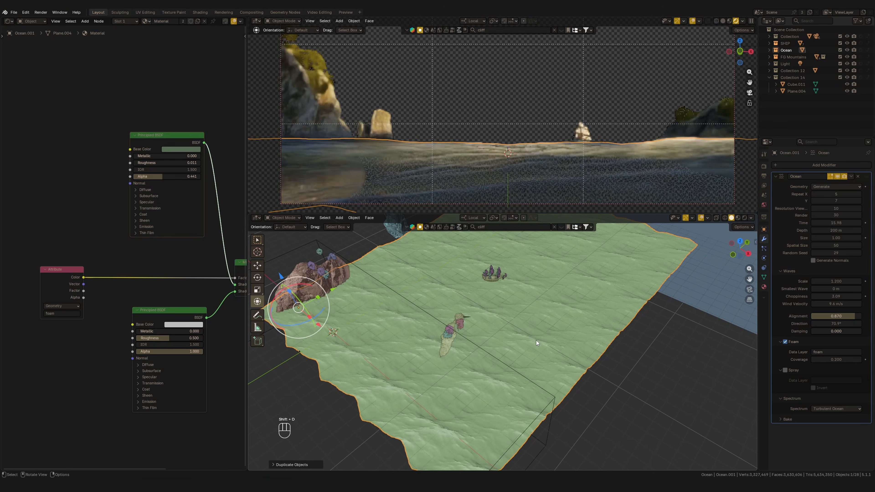
click(831, 215)
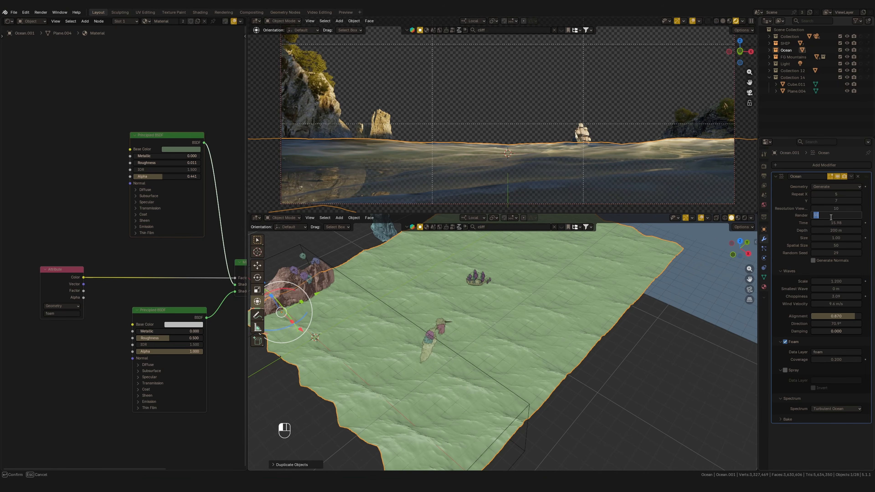
text(5)
key(shift+Tab)
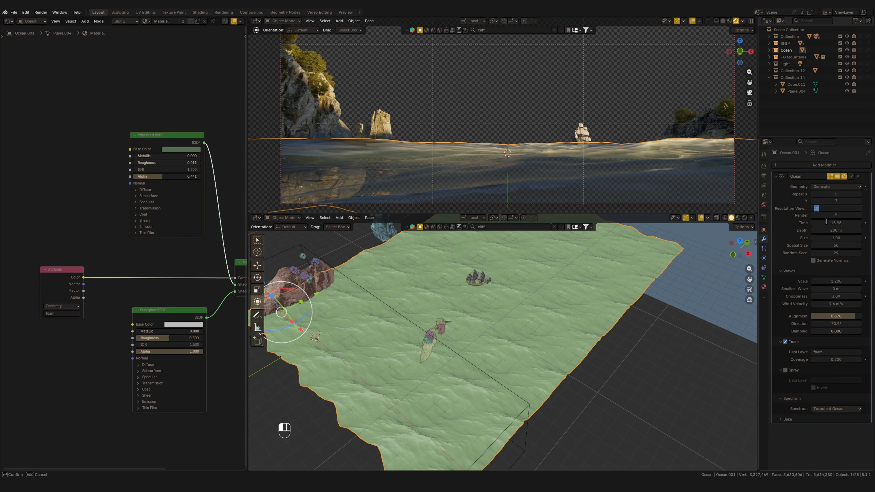
text(5)
key(Return)
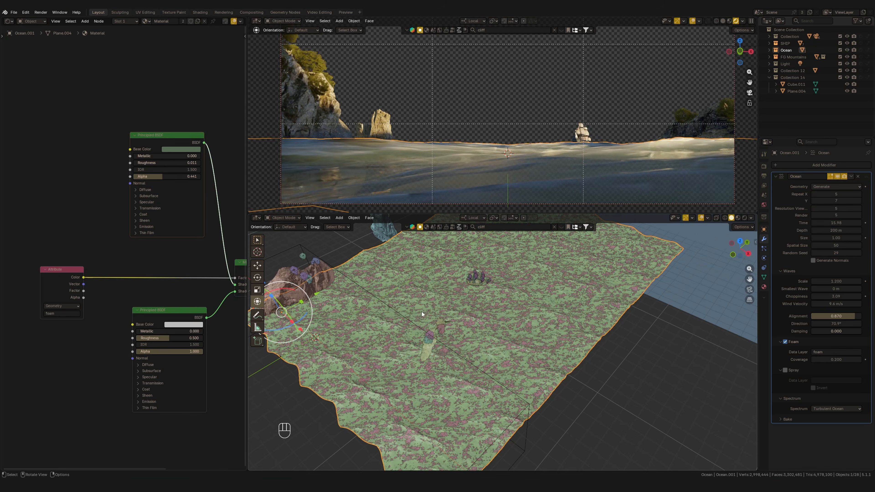
- Lower the duplicate ocean slightly and add a Solidify modifier with a negative thickness to it
middle_drag(324, 453, 312, 294)
shift+drag(306, 280, 308, 288)
click(813, 165)
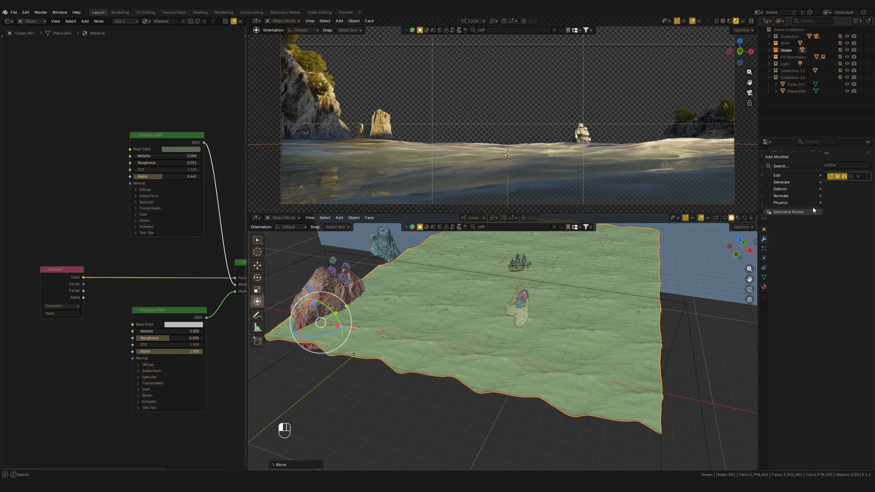
mouse_move(799, 183)
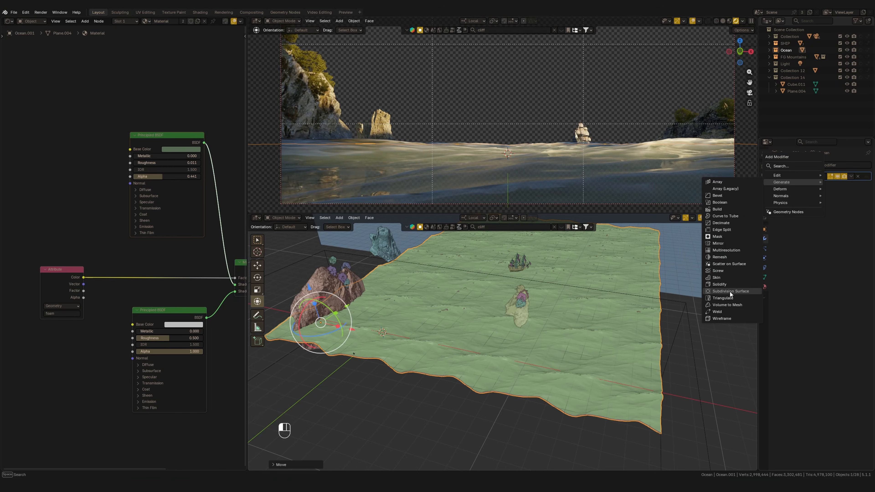
click(730, 284)
drag(837, 205, 643, 252)
- Move the solidified ocean copy further down so it sits beneath the original water surface
shift+middle_drag(379, 276, 459, 303)
drag(336, 284, 345, 320)
drag(345, 320, 344, 320)
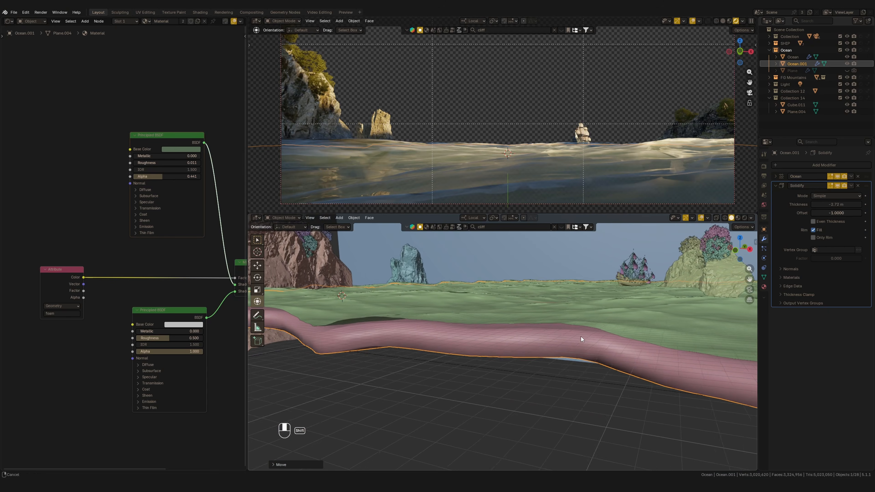
shift+middle_drag(583, 340, 593, 336)
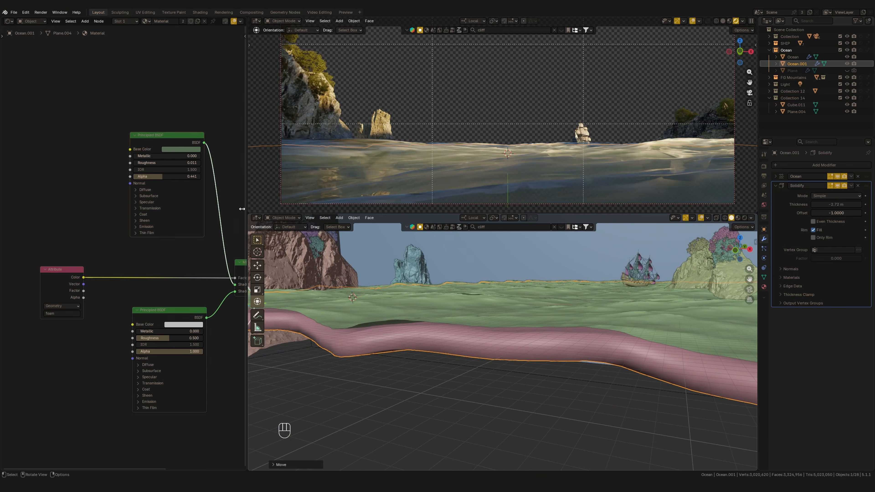
- Give the ocean copy a new material with a Principled Volume feeding the Volume output, and paste the copied greenish color into it
click(202, 21)
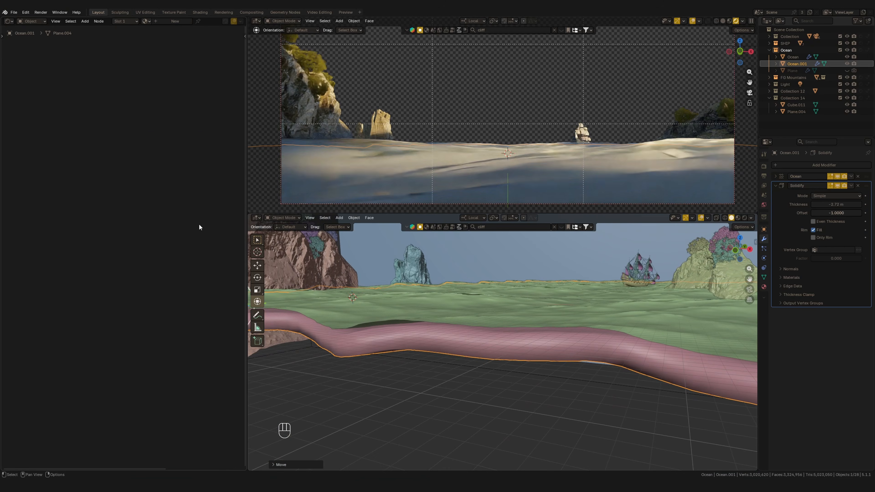
click(169, 21)
scroll(123, 238, up, 2)
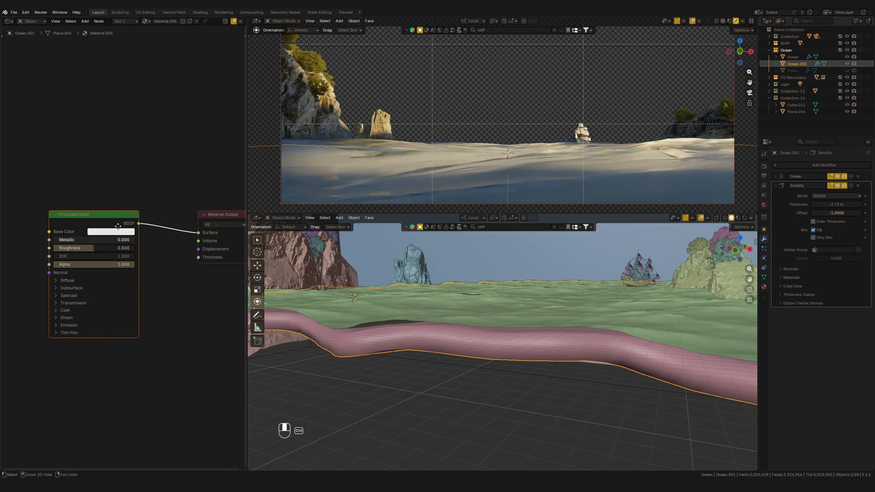
key(Down)
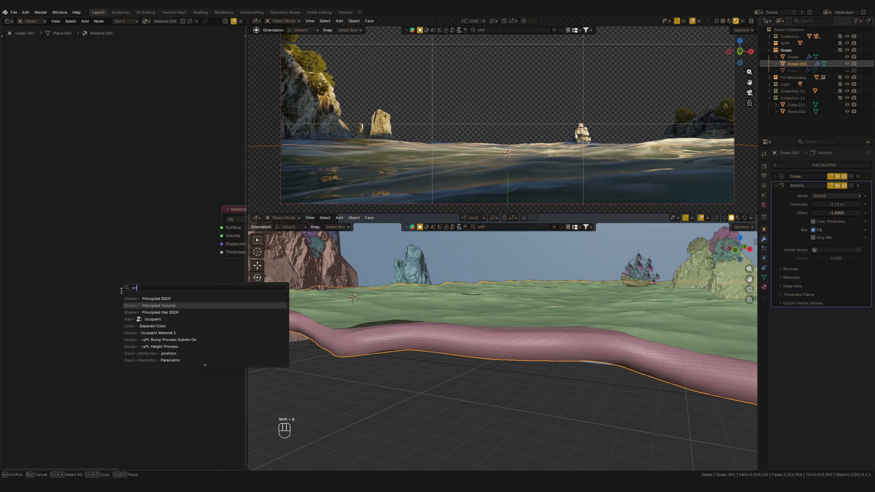
key(Return)
click(80, 212)
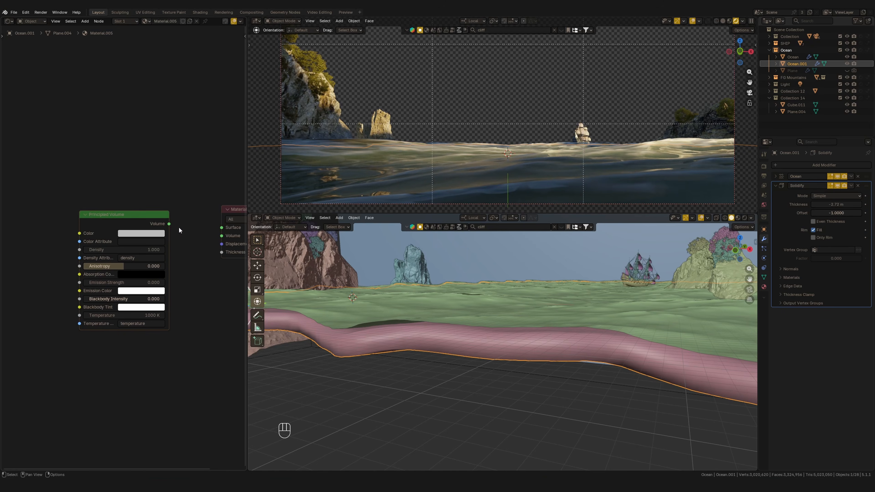
drag(169, 223, 222, 235)
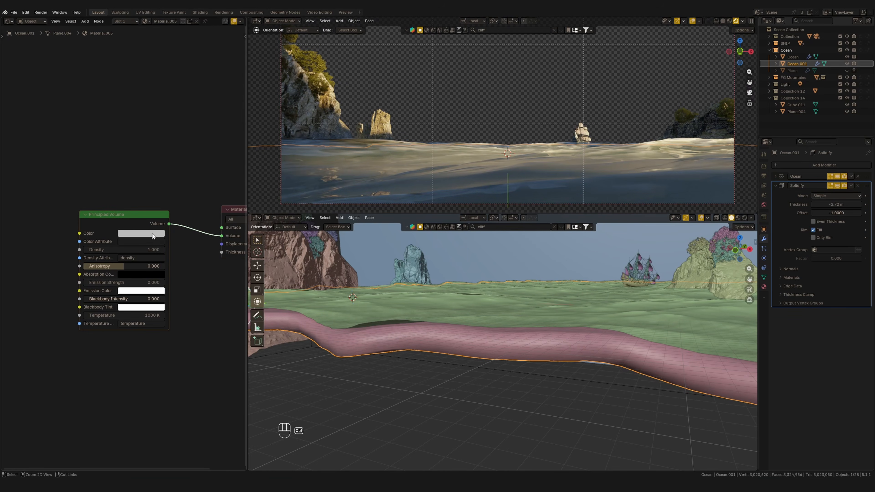
key(ctrl+v)
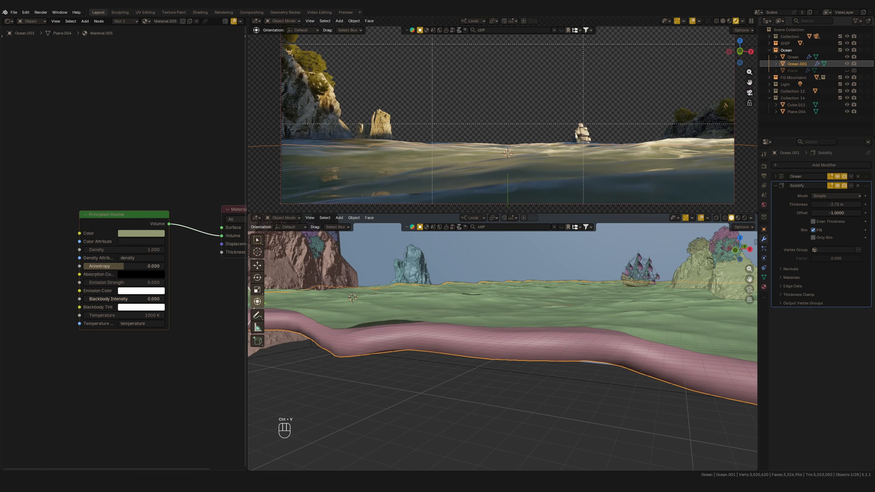
- Select the original ocean and set its greenish Principled BSDF to Alpha 0.300 and Transmission Weight 1.000
middle_drag(509, 330, 515, 354)
click(491, 322)
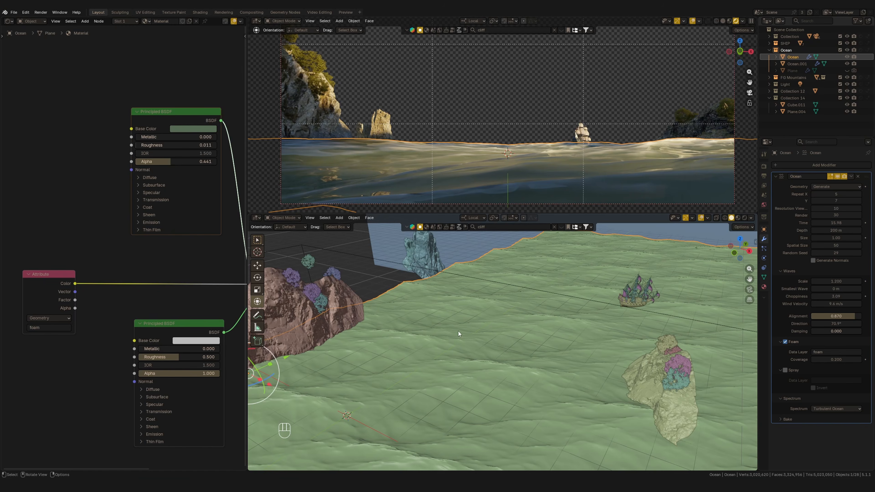
middle_drag(458, 334, 471, 377)
click(470, 379)
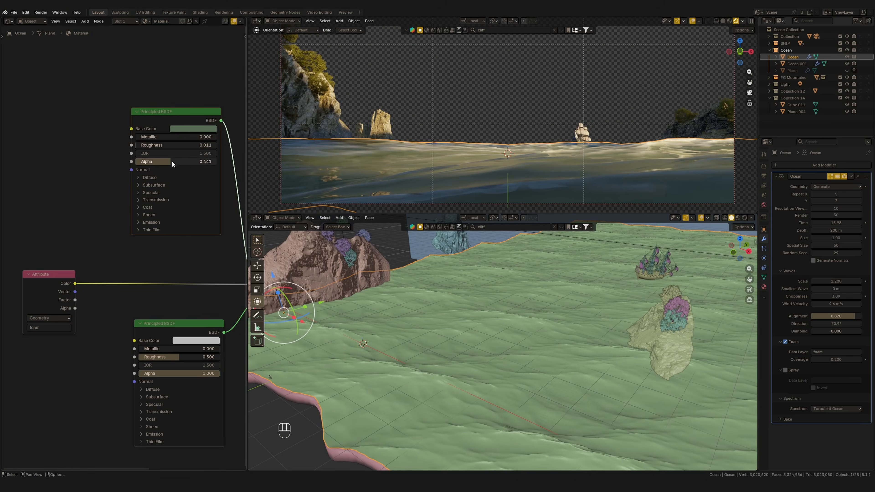
drag(172, 160, 157, 178)
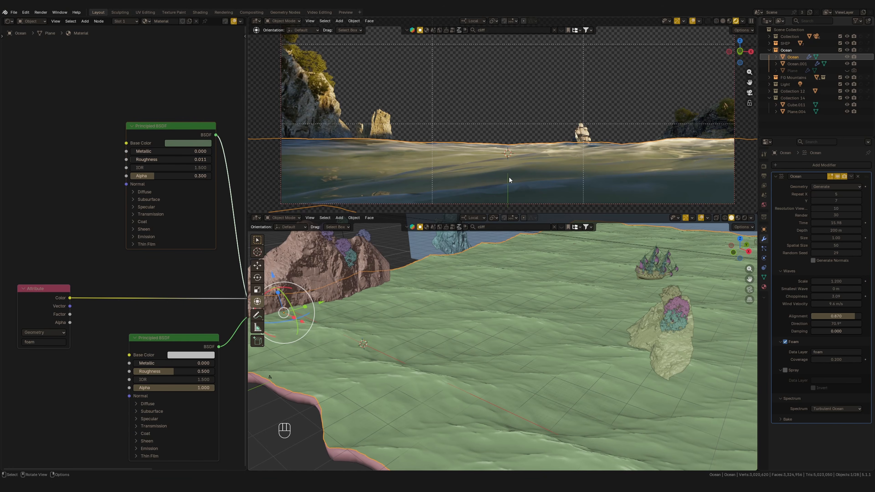
click(142, 216)
drag(144, 224, 487, 200)
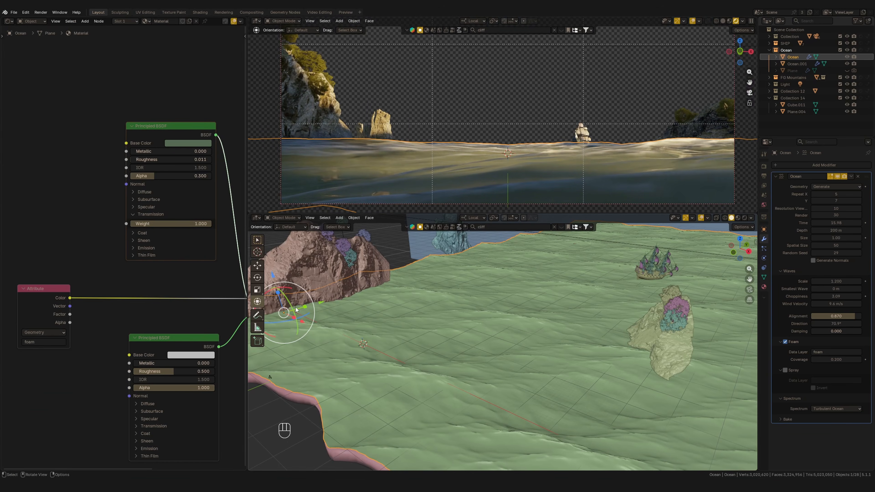
- Try the water's Alpha at 1.000 and at 0.336, examining the waves near the ship up close
drag(163, 176, 235, 192)
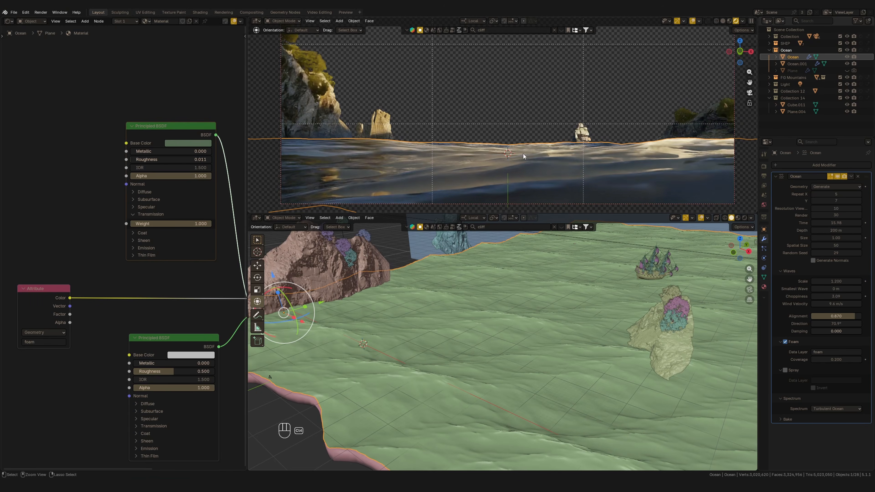
ctrl+middle_drag(523, 157, 523, 146)
drag(199, 181, 132, 189)
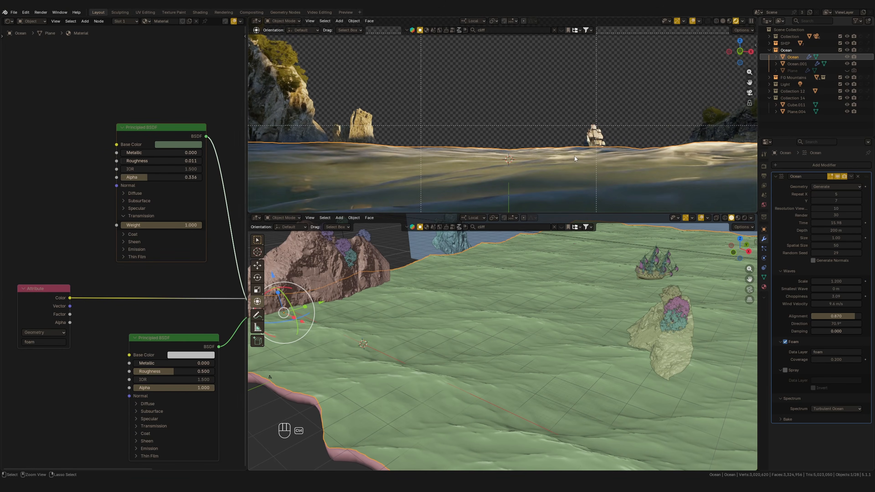
ctrl+middle_drag(574, 156, 567, 192)
ctrl+middle_drag(577, 152, 589, 108)
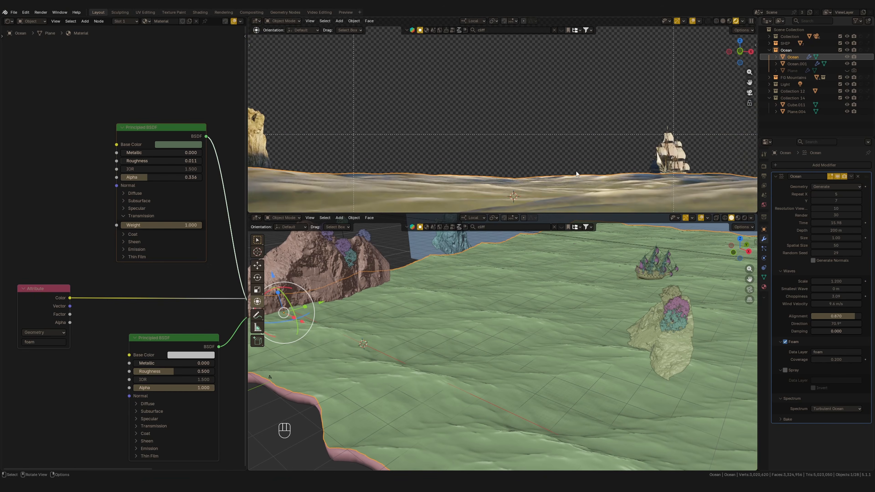
shift+middle_drag(563, 174, 557, 138)
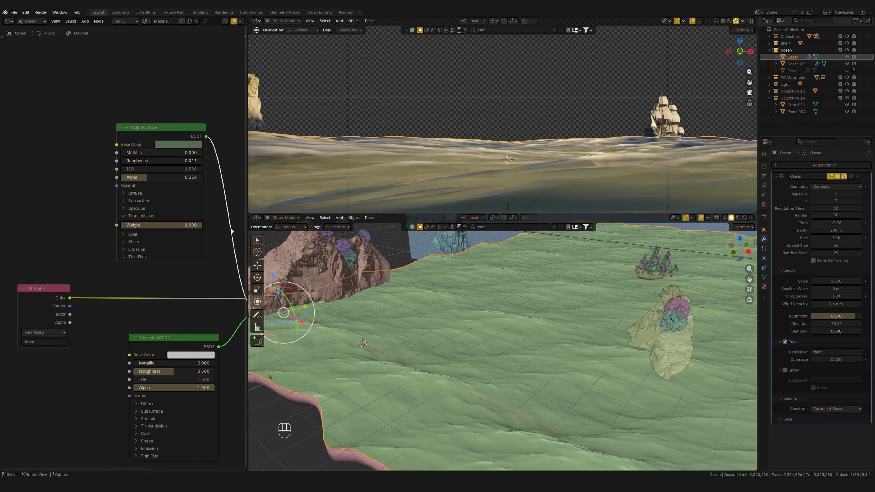
- Compare the water at Alpha 1.000, then lower the greenish shader's Alpha to a partly transparent value
drag(150, 177, 242, 181)
ctrl+middle_drag(507, 180, 482, 177)
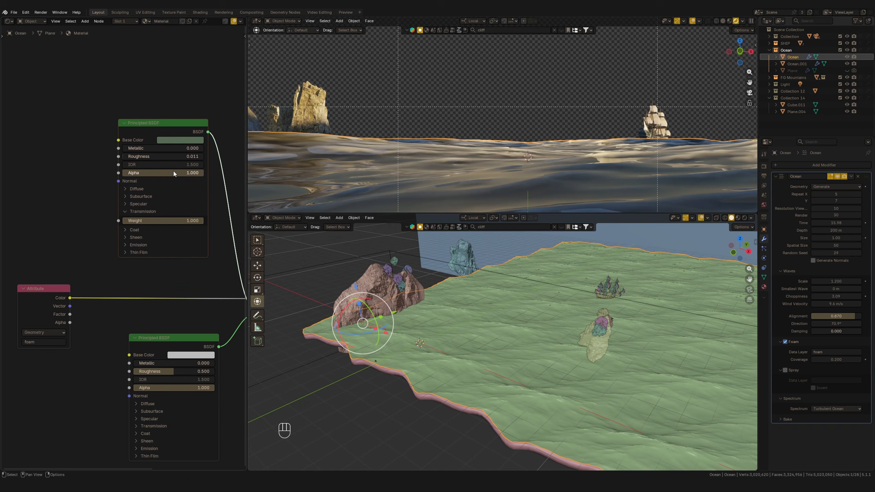
drag(174, 171, 128, 182)
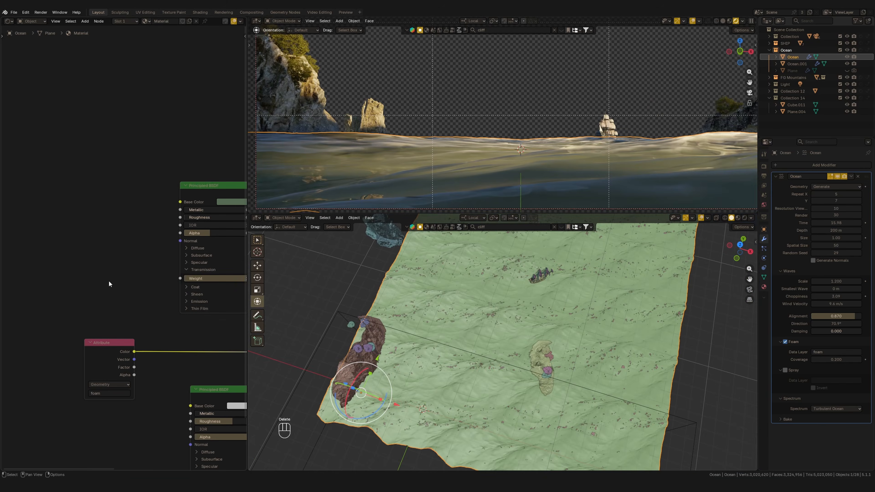
- Add a Camera Data node to the ocean material and connect View Distance to the greenish shader's Transmission Weight
key(shift+a)
text(ca)
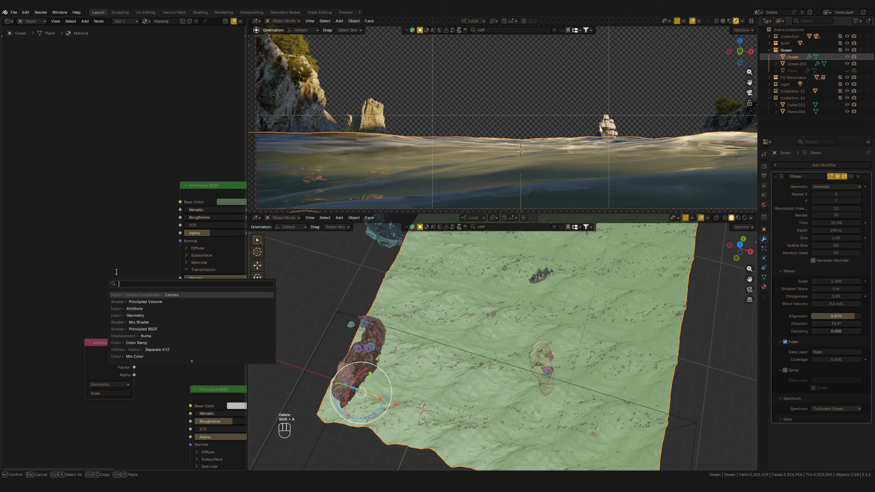
text(mer)
key(Down)
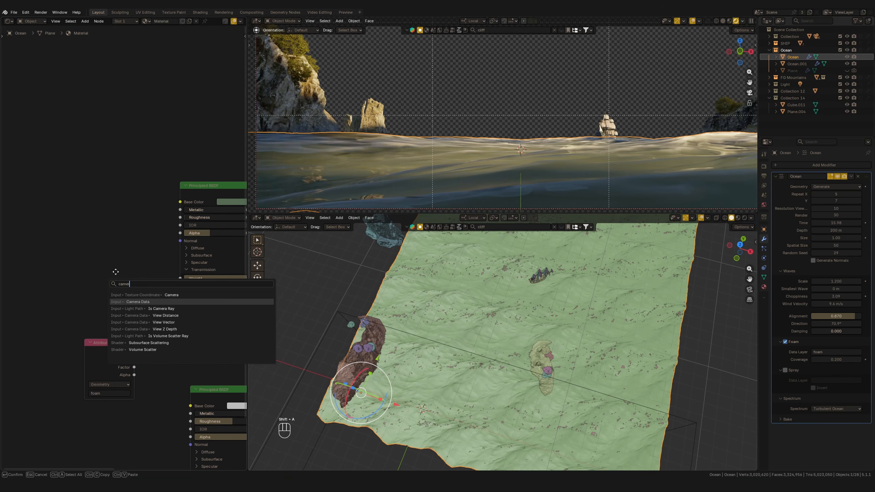
key(Return)
click(63, 237)
ctrl+middle_drag(59, 249, 142, 247)
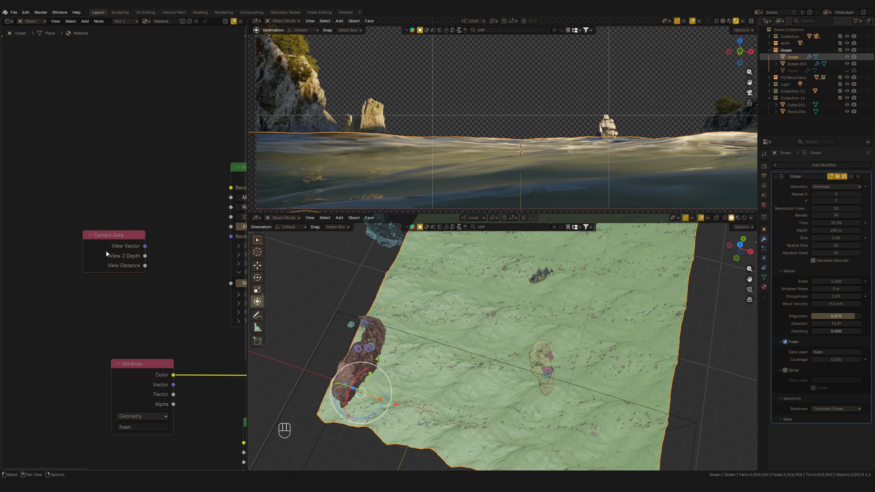
drag(95, 249, 231, 283)
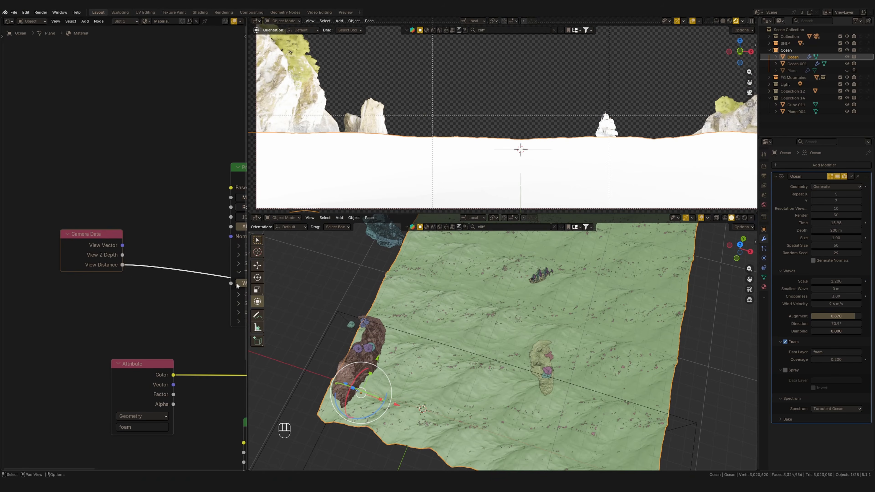
- Add a Map Range node to the ocean material and place it beside the Camera Data node
middle_drag(189, 269, 147, 278)
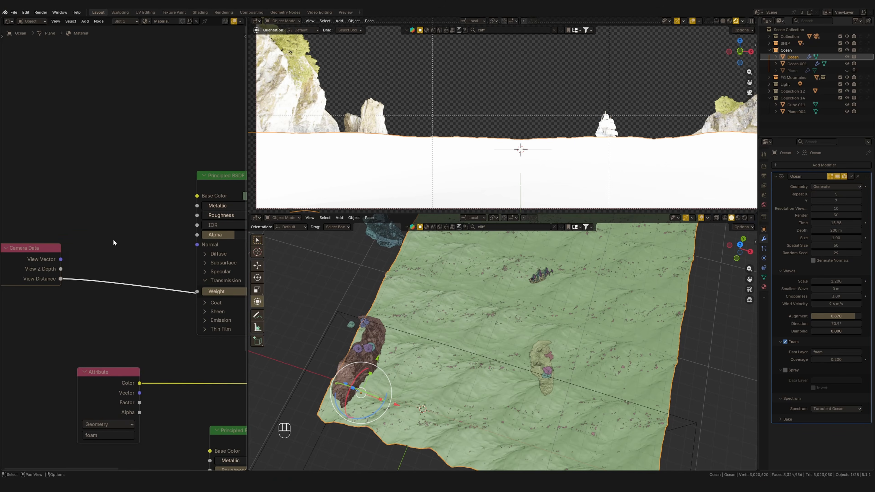
key(shift+a)
click(118, 245)
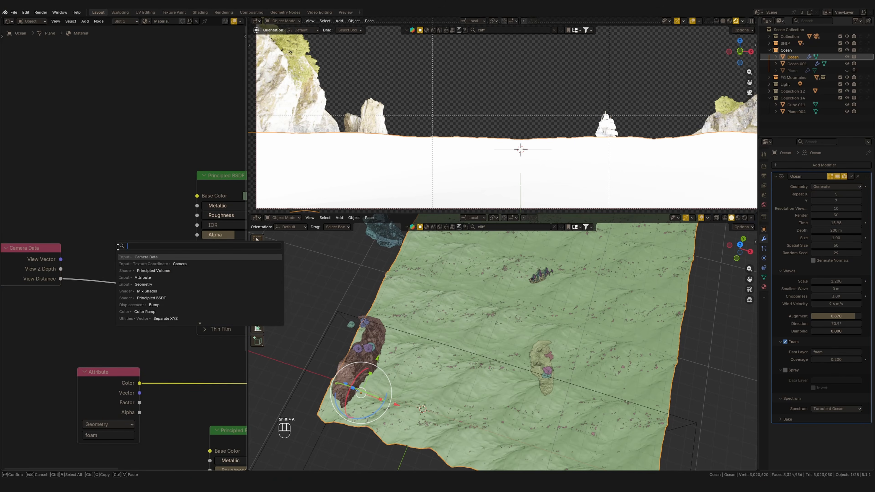
text(map)
key(Down)
key(Down)
key(Down)
key(Down)
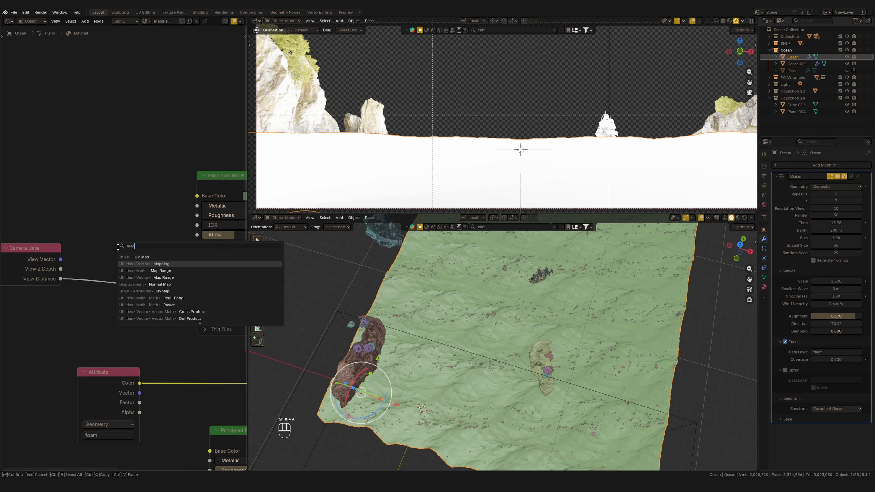
key(Up)
key(Return)
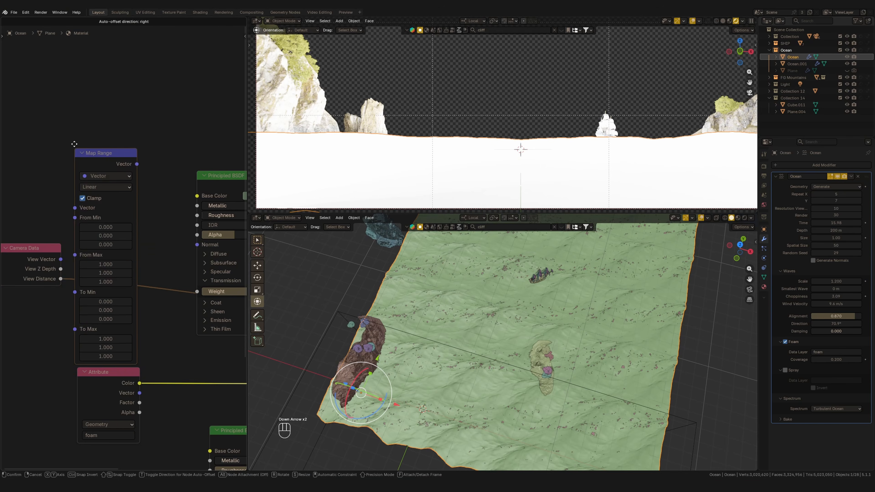
click(94, 119)
- Set the Map Range data type to Float and reposition the node between Camera Data and the Principled BSDF
click(125, 146)
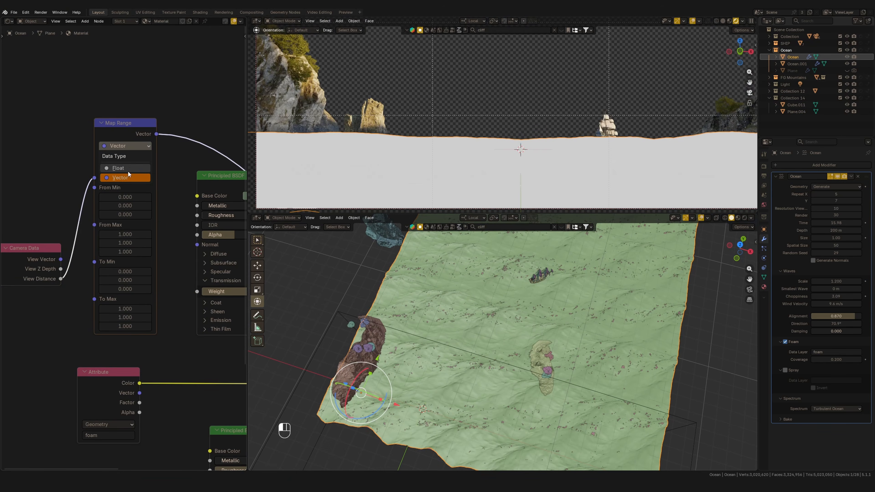
click(124, 169)
drag(124, 139, 124, 155)
click(127, 191)
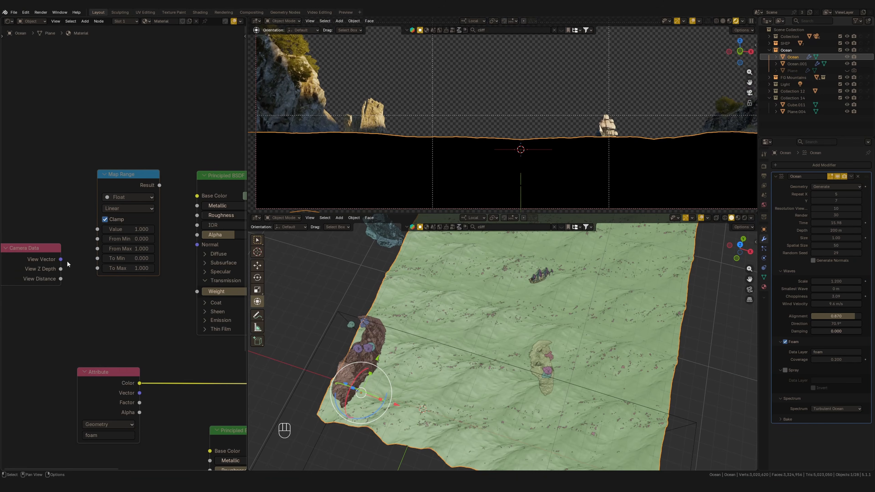
- Connect View Distance to the Map Range's Value, preview the result on the water, and set From Max to 41.7
drag(60, 278, 97, 229)
ctrl+shift+click(136, 201)
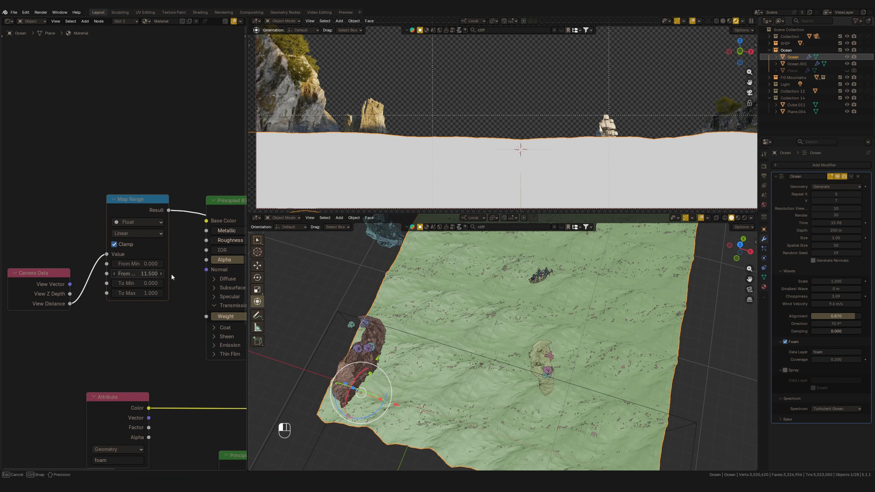
drag(171, 273, 151, 294)
- Connect the Map Range result to the greenish shader's Alpha and show the lower viewport through the camera
scroll(148, 275, down, 3)
middle_drag(149, 276, 2, 245)
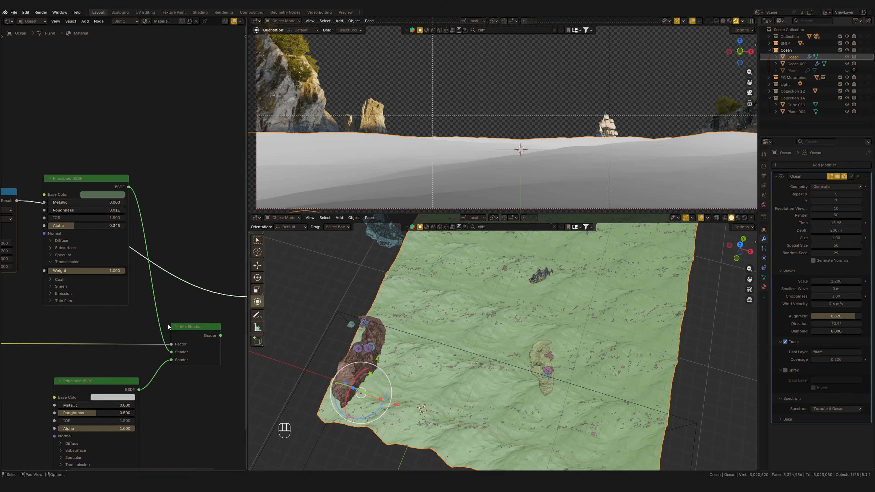
drag(123, 235, 161, 244)
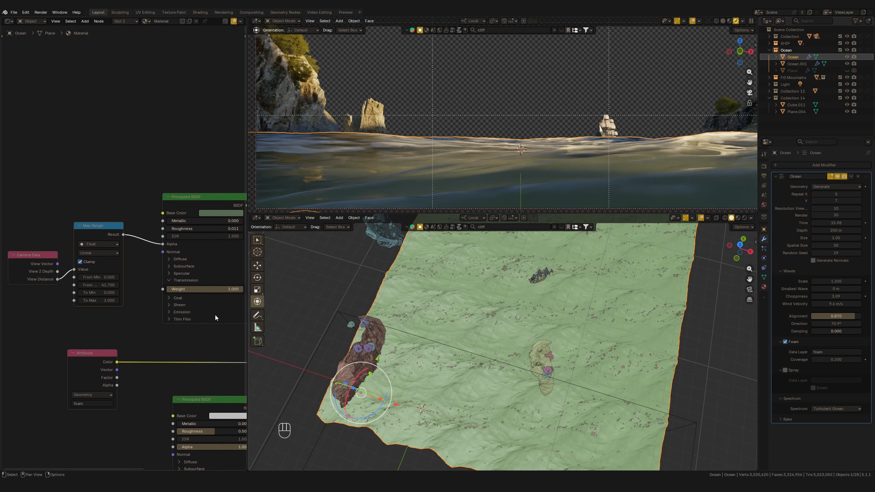
scroll(214, 314, up, 2)
key(KP_0)
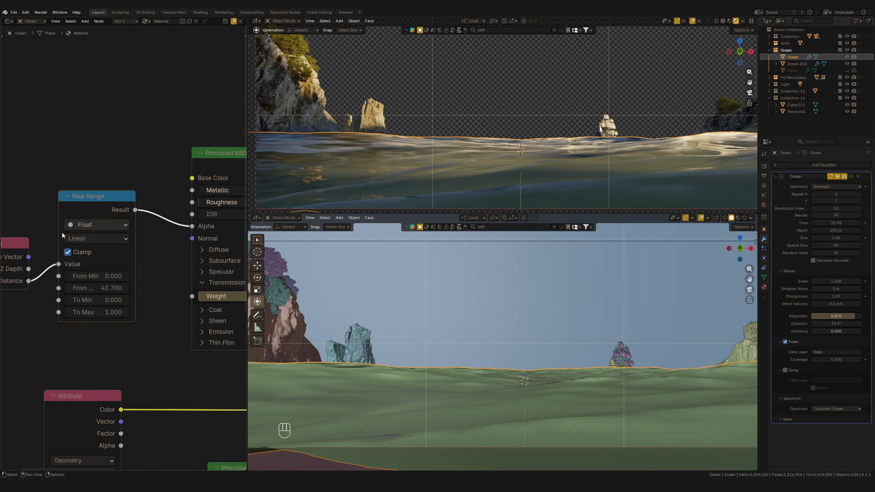
middle_drag(16, 257, 66, 243)
drag(155, 198, 150, 204)
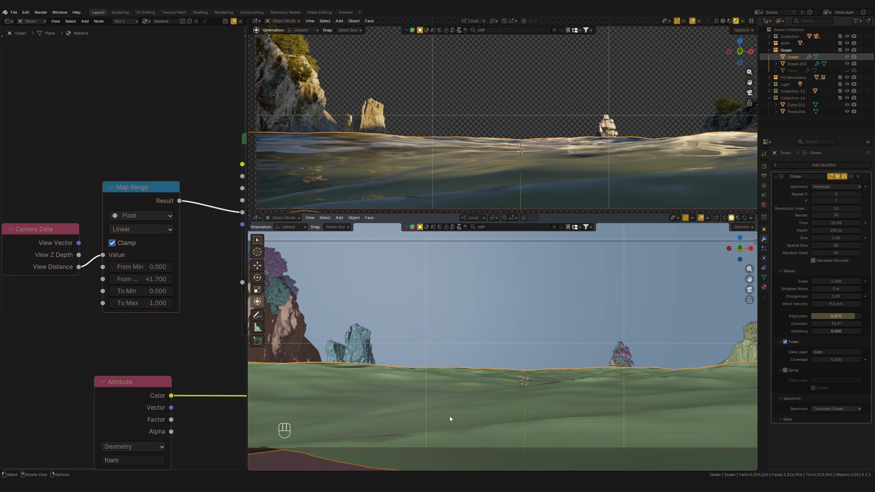
- Compare the water with the Map Range disconnected from the greenish shader's Alpha and with it reconnected
middle_drag(186, 220, 95, 236)
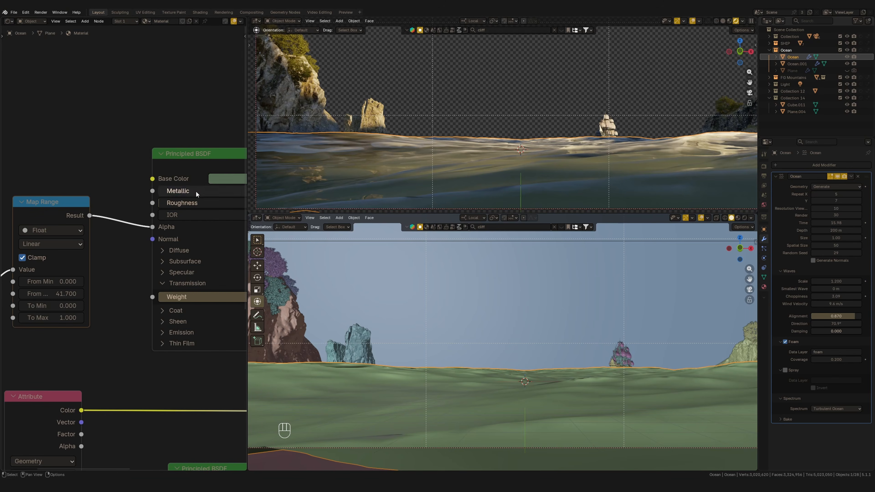
drag(153, 227, 201, 227)
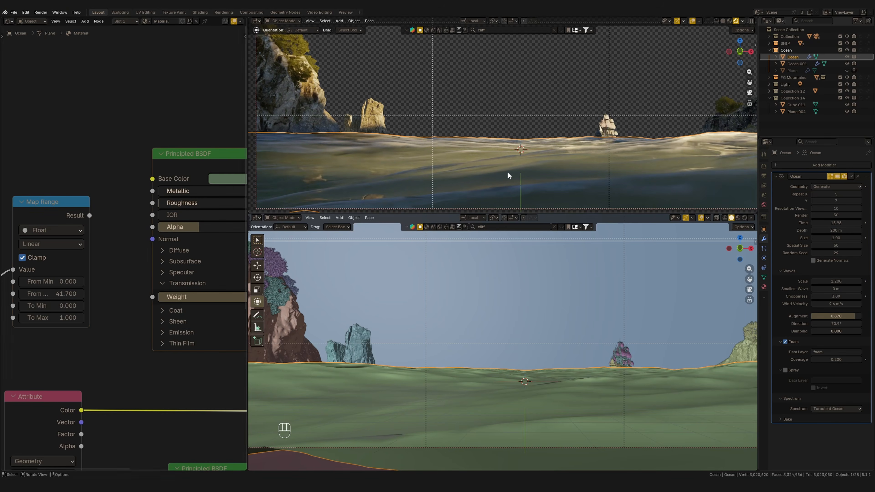
drag(90, 215, 153, 227)
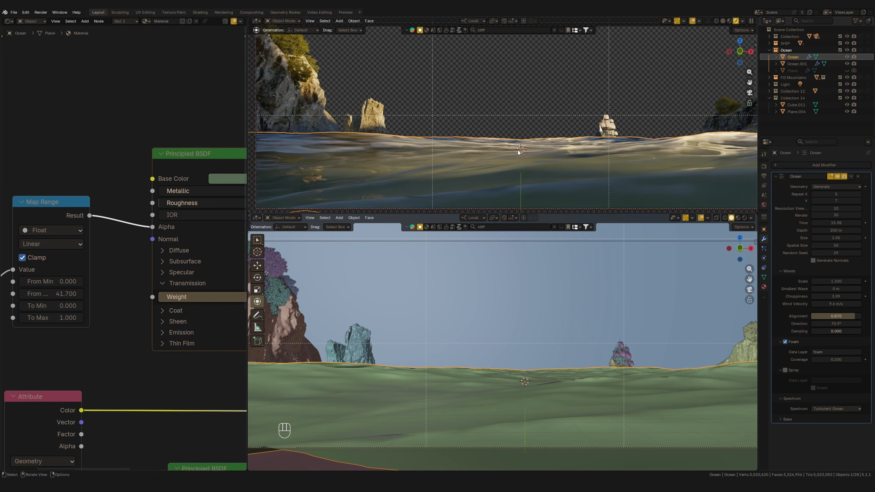
scroll(531, 147, down, 1)
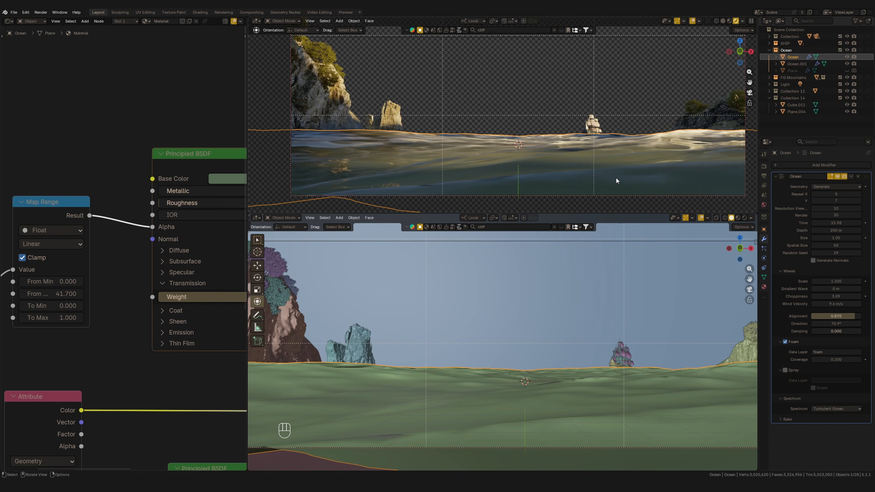
- Insert a Color Ramp node between the Map Range result and the greenish shader's Alpha
key(shift+a)
key(Down)
key(Down)
key(Down)
key(Down)
key(Down)
key(Return)
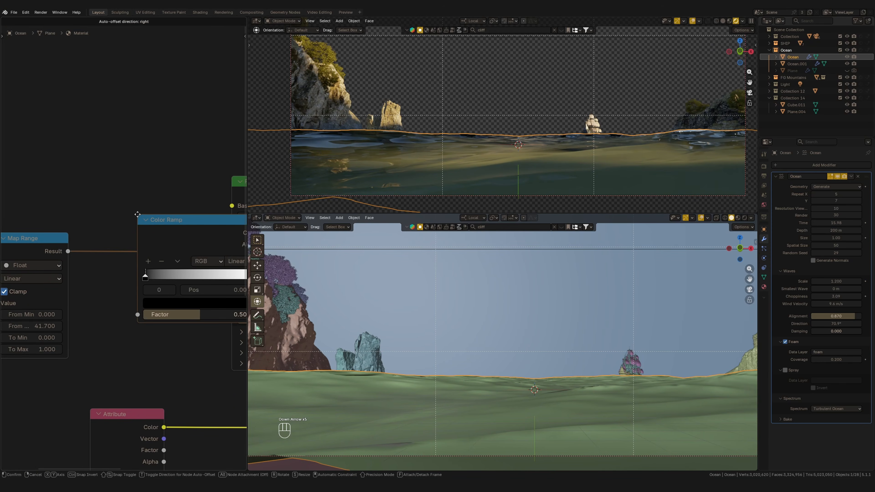
click(79, 220)
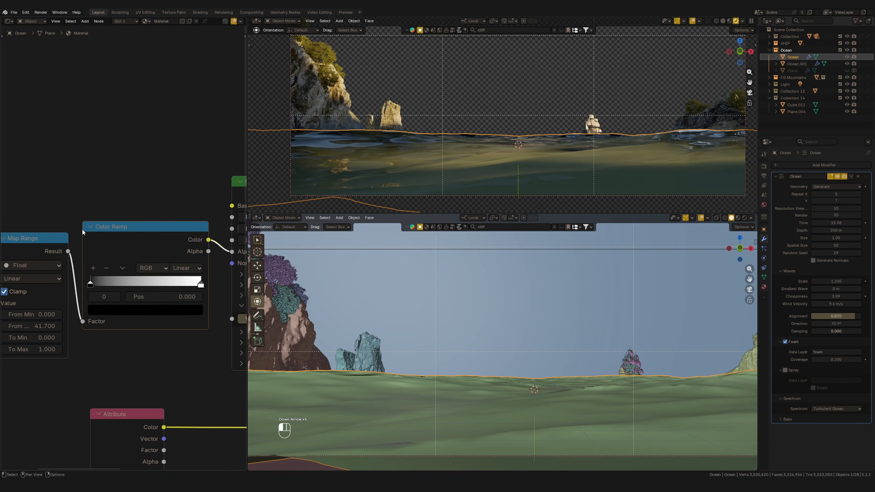
- Brighten the Color Ramp's black stop to white and detach the ramp from the greenish shader's Alpha
click(111, 309)
drag(181, 207, 177, 177)
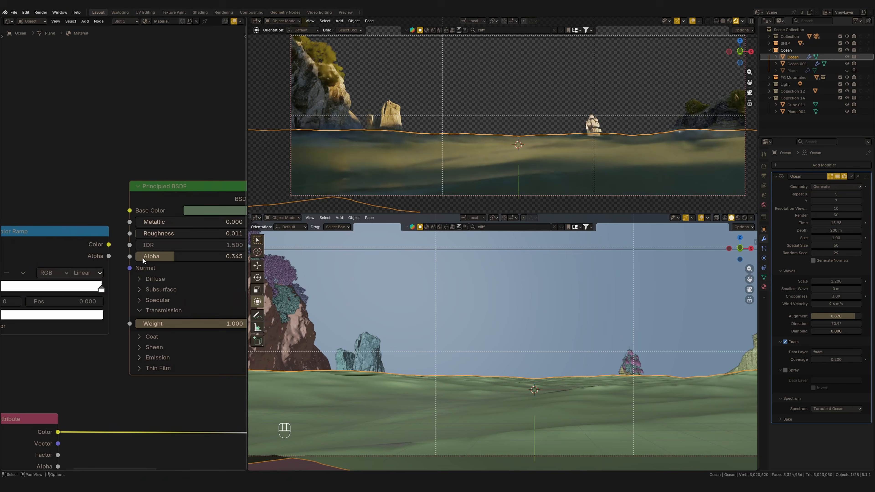
drag(224, 252, 280, 256)
- Reconnect the Color Ramp to the greenish shader's Alpha and darken the ramp's first stop
mouse_move(107, 279)
middle_down()
mouse_move(198, 248)
mouse_move(113, 276)
middle_up()
scroll(197, 249, down, 4)
drag(127, 238, 143, 246)
middle_drag(92, 281, 133, 268)
scroll(122, 268, up, 4)
click(106, 289)
drag(186, 132, 186, 165)
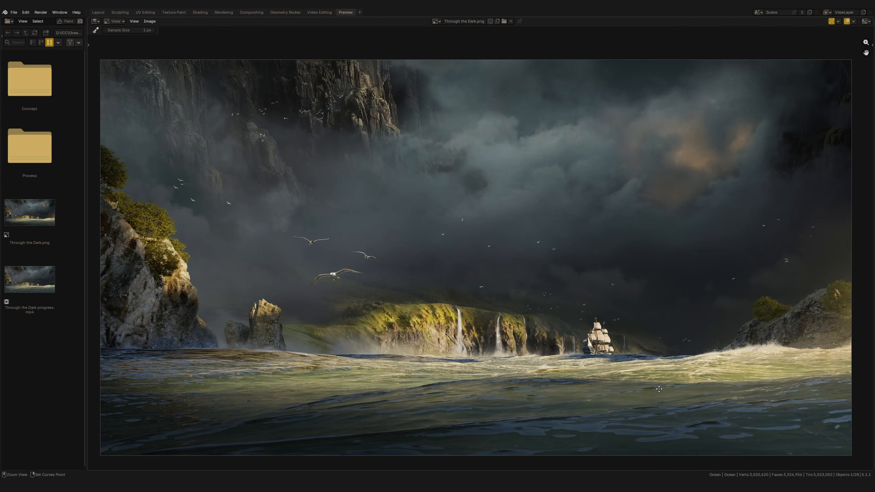
- Examine the water, waves and distant cliffs up close in the finished Through the Dark.png painting
scroll(541, 305, up, 3)
middle_drag(694, 443, 594, 283)
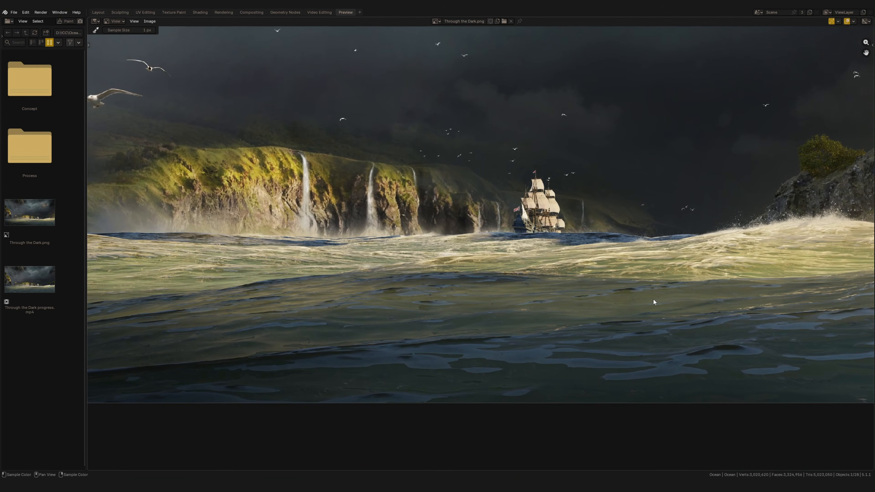
scroll(613, 299, up, 2)
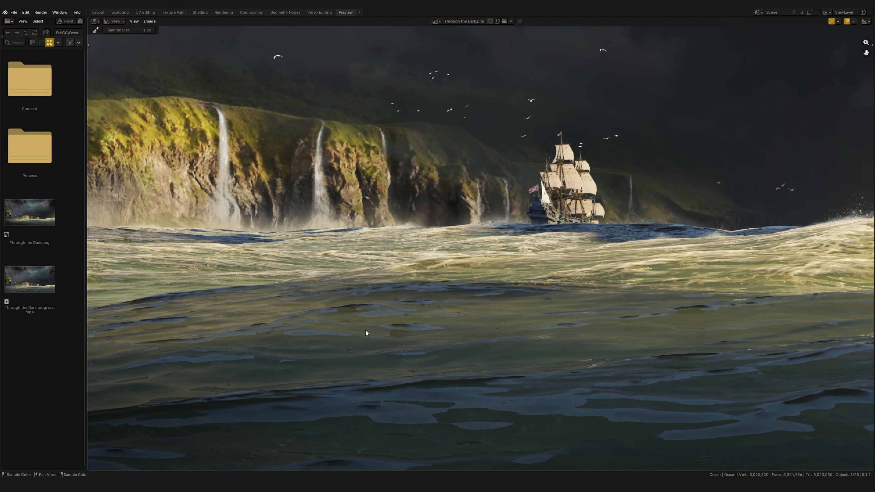
middle_drag(366, 330, 480, 323)
middle_drag(302, 282, 405, 296)
middle_drag(571, 284, 423, 327)
scroll(448, 302, up, 2)
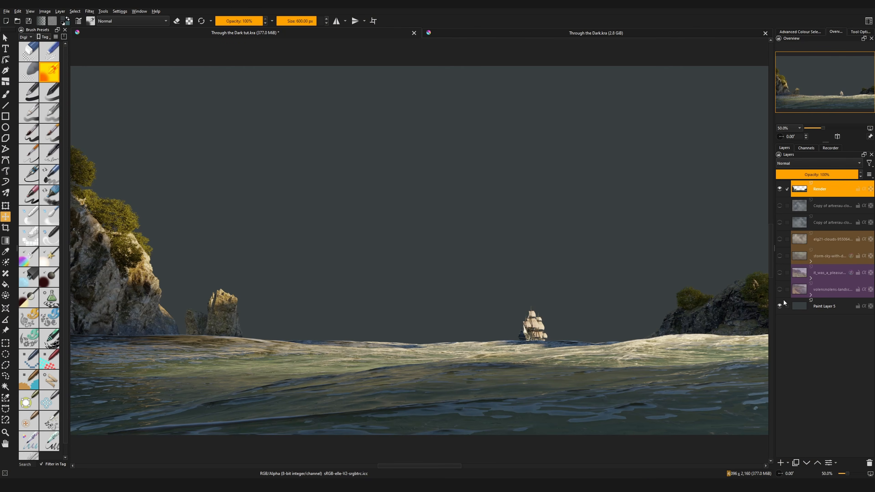
- Preview the two hidden landscape photo layers in Krita and browse the reference photos in the Ocean img folder
click(780, 289)
click(779, 289)
click(780, 272)
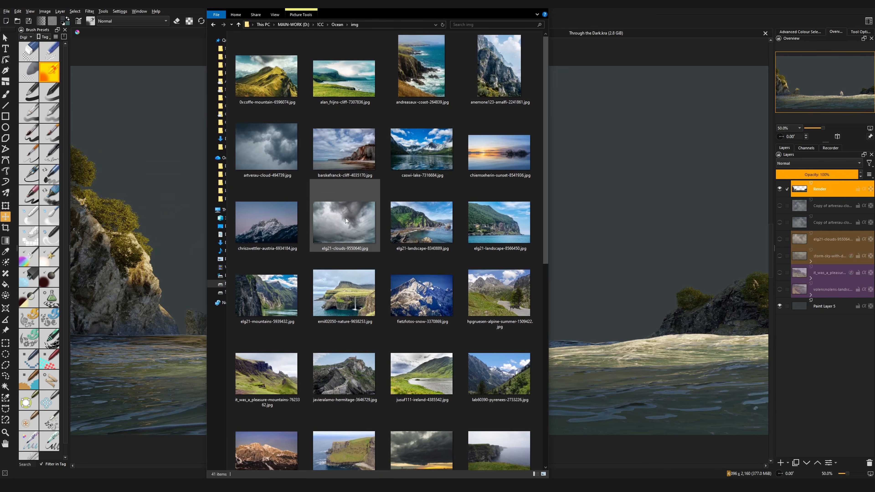
scroll(396, 249, down, 5)
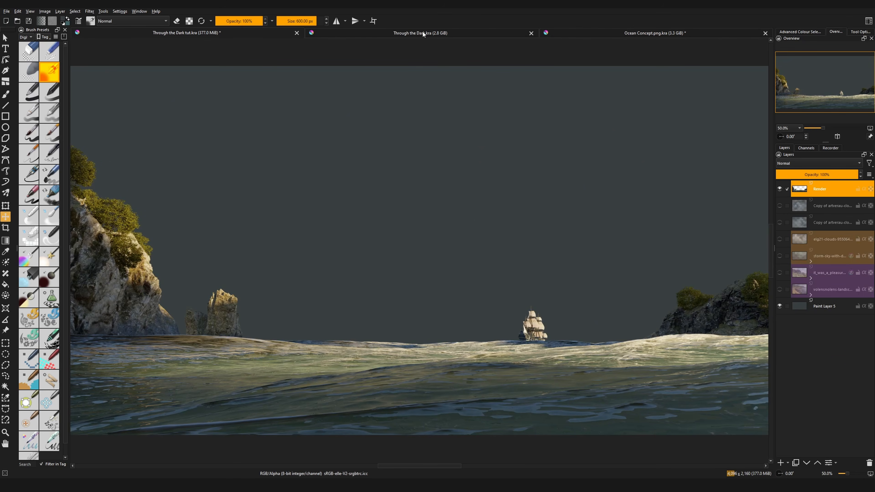
click(423, 33)
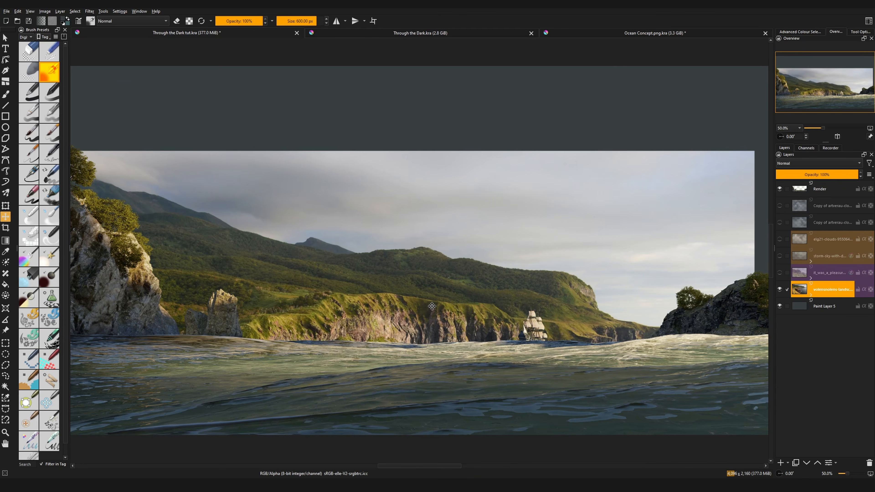
- Position the volensnolens coastal cliff photo along the horizon behind the ship and add a transparency mask to its layer
drag(432, 306, 480, 349)
middle_drag(556, 332, 552, 335)
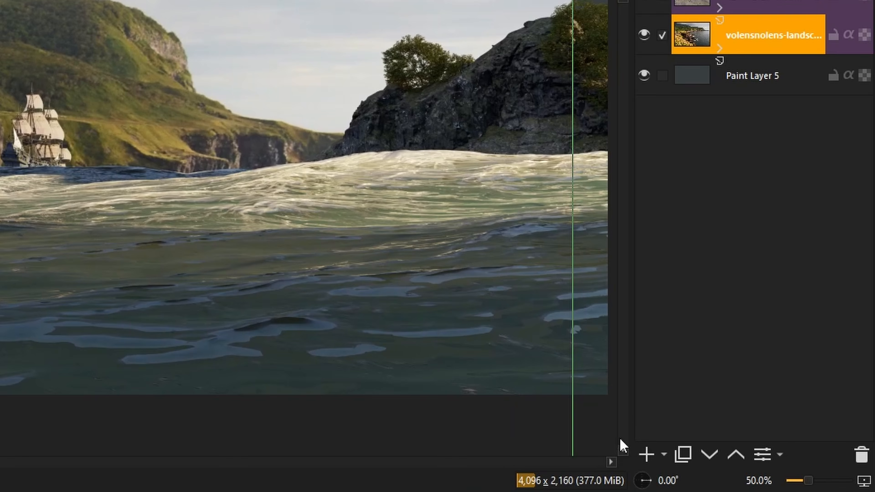
click(665, 457)
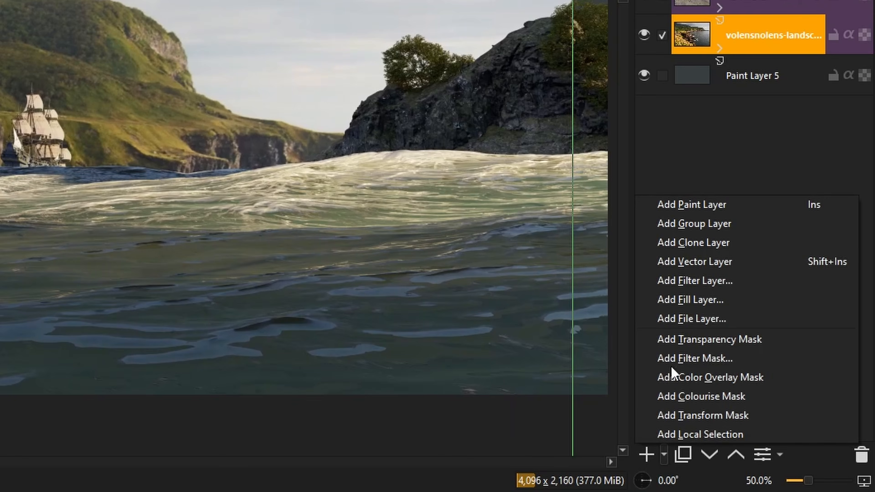
click(729, 343)
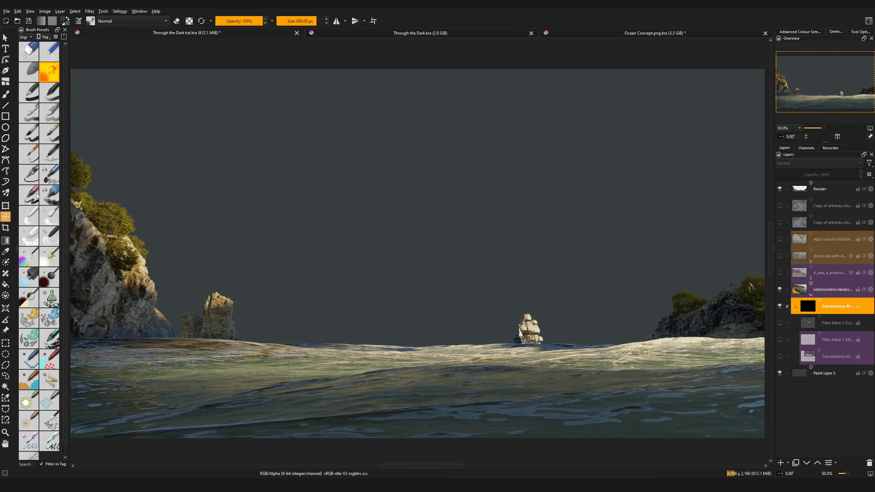
- Paint on the transparency mask in white with the Basic-1 brush to reveal the green cliffs along the horizon
click(5, 94)
click(34, 96)
shift+drag(435, 318, 697, 170)
click(806, 32)
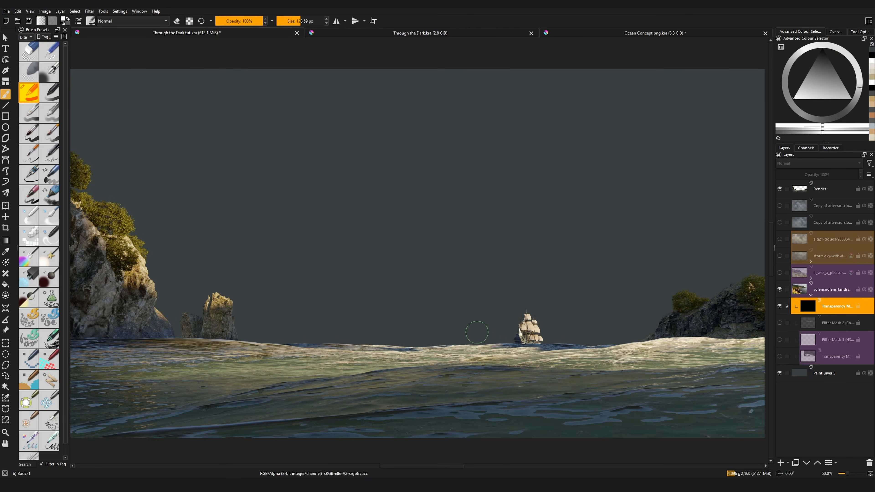
mouse_move(475, 332)
mouse_down()
mouse_move(482, 340)
mouse_move(520, 324)
mouse_move(543, 331)
mouse_move(455, 321)
mouse_move(429, 333)
mouse_move(333, 317)
mouse_move(239, 333)
mouse_move(390, 301)
mouse_move(605, 333)
mouse_up()
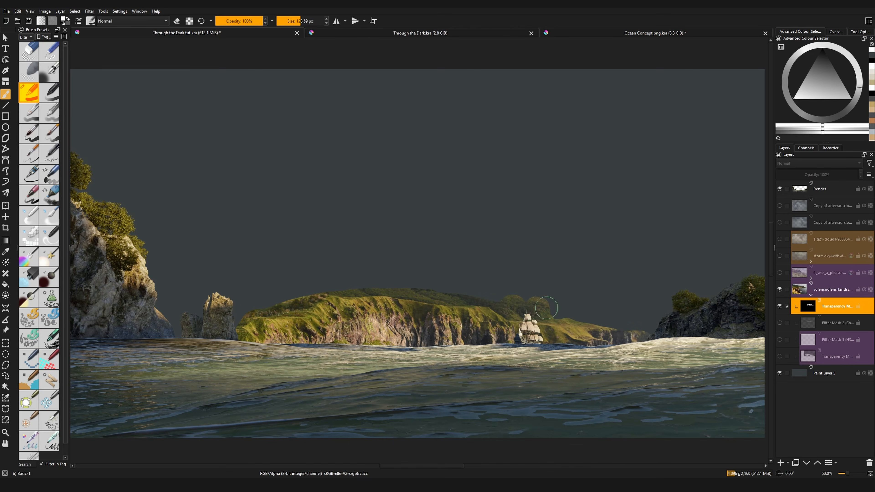
- Softly reveal the darker hills behind the cliffs on the mask with an enlarged Airbrush Soft brush
click(52, 75)
key(Delete)
shift+drag(433, 315, 272, 315)
mouse_move(443, 340)
mouse_down()
mouse_move(386, 341)
mouse_move(468, 310)
mouse_move(585, 331)
mouse_move(551, 310)
mouse_move(519, 337)
mouse_move(276, 327)
mouse_move(262, 310)
mouse_move(431, 298)
mouse_move(657, 337)
mouse_move(340, 301)
mouse_move(435, 283)
mouse_up()
- Airbrush black on the mask to fade the hard upper edge of the hills behind the ship
key(x)
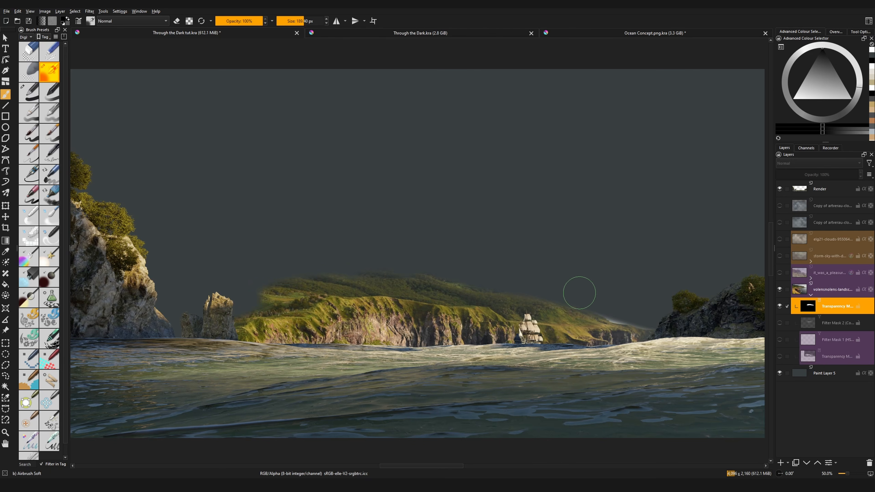
mouse_move(629, 310)
mouse_down()
mouse_move(517, 288)
mouse_move(583, 303)
mouse_up()
mouse_move(634, 311)
mouse_down()
mouse_move(650, 312)
mouse_move(566, 310)
mouse_move(532, 298)
mouse_up()
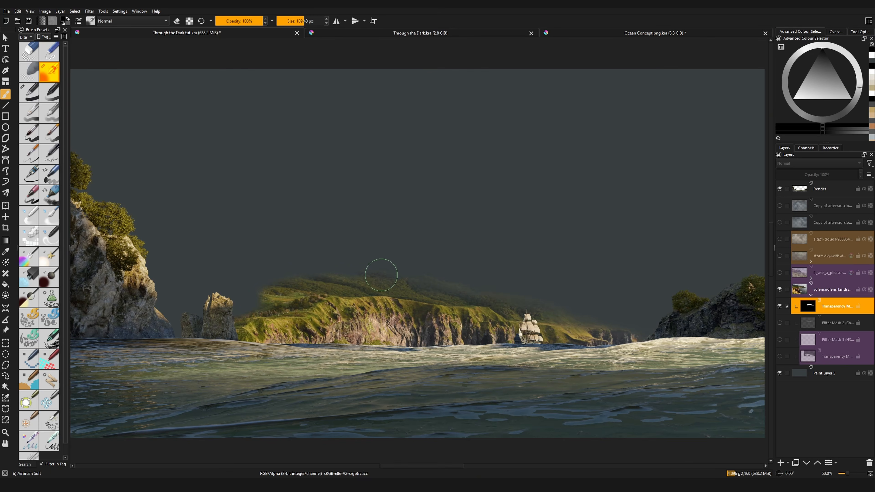
- Show and select the it_was_a_pleasure mountain photo layer and nudge the photo behind the foreground cliff
click(811, 295)
click(780, 272)
key(t)
click(819, 274)
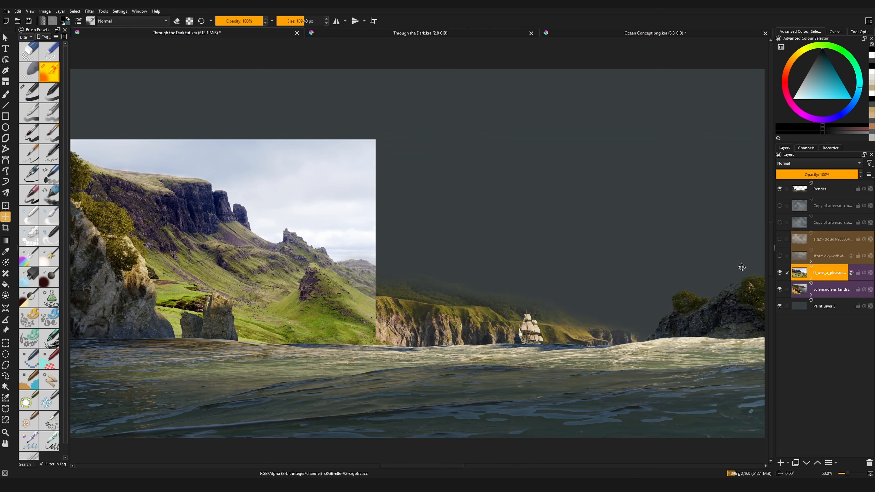
mouse_move(270, 261)
mouse_down()
mouse_move(435, 196)
mouse_move(351, 239)
mouse_move(269, 261)
mouse_up()
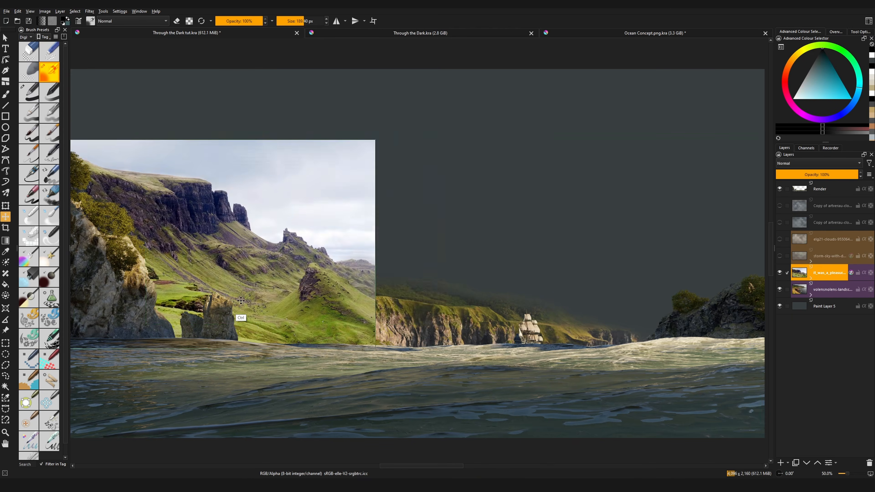
- Select the mountain photo's transparency mask and invert it to black to hide the photo
click(811, 279)
click(816, 290)
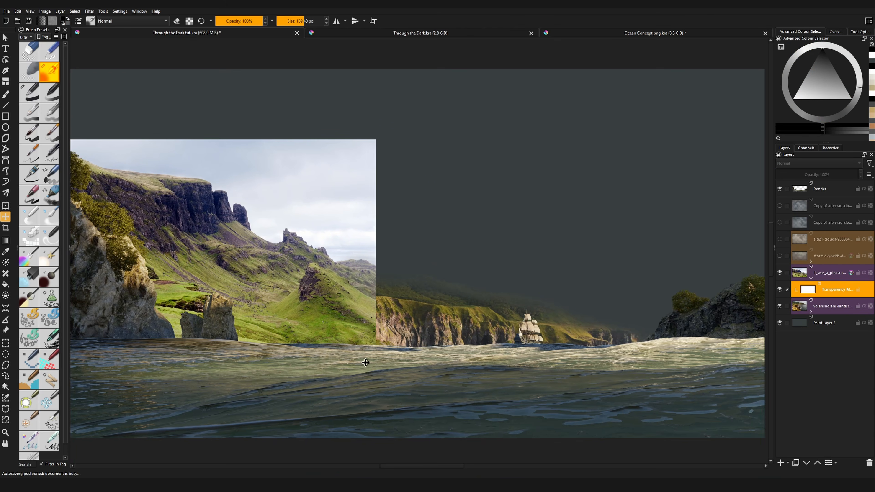
key(ctrl+i)
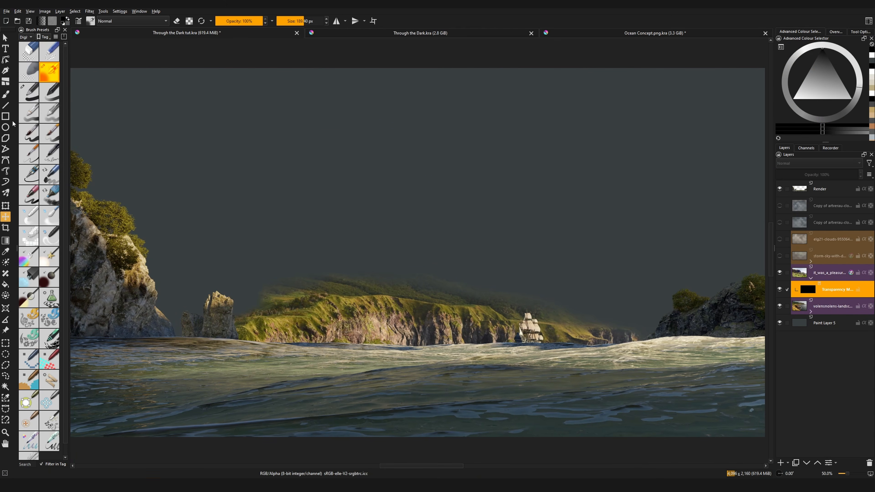
- Try to airbrush the mountain photo's mask beside the sea stack with Airbrush Soft
click(45, 78)
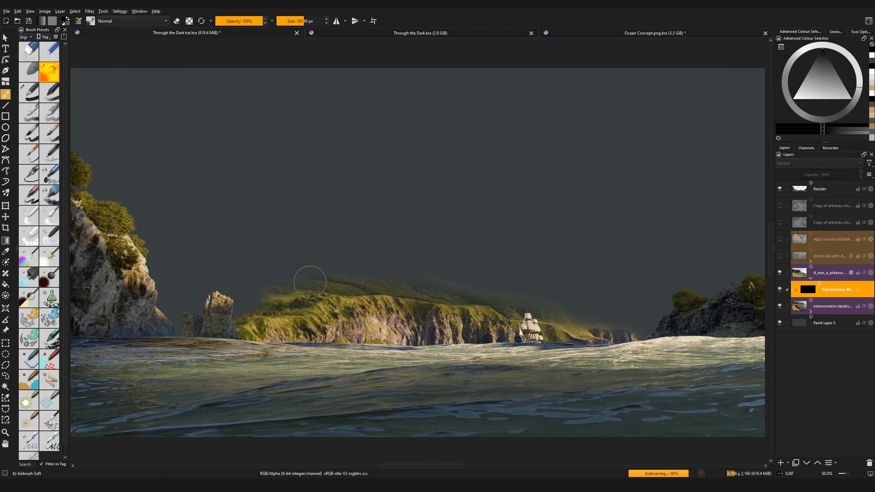
drag(821, 71, 793, 99)
mouse_move(225, 308)
mouse_down()
mouse_move(282, 301)
mouse_move(214, 292)
mouse_move(176, 311)
mouse_move(165, 328)
mouse_move(186, 282)
mouse_move(168, 294)
mouse_move(213, 271)
mouse_move(275, 308)
mouse_up()
mouse_move(274, 353)
ctrl+middle_down()
mouse_move(300, 322)
mouse_move(356, 335)
ctrl+middle_up()
mouse_move(348, 277)
ctrl+middle_down()
mouse_move(349, 294)
mouse_move(350, 285)
ctrl+middle_up()
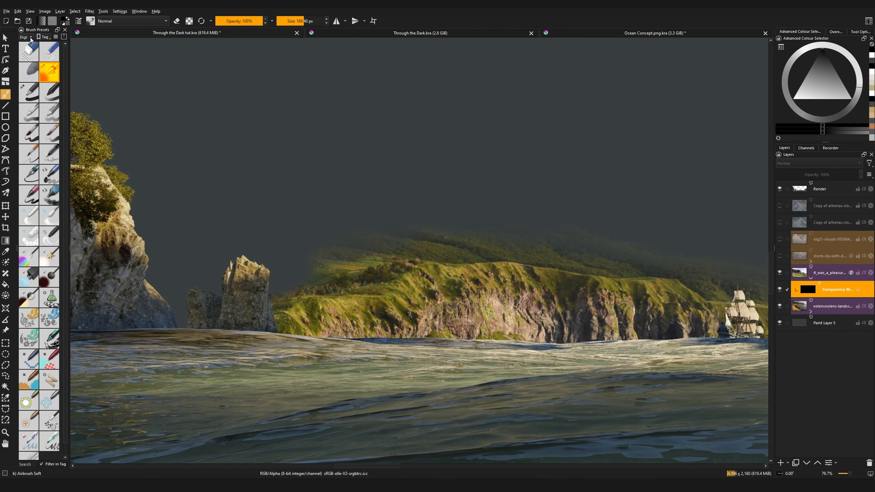
- Choose the HNM Mountain Tex 9 brush from the Environments 2.0 preset tag and widen the brush preset list
click(30, 38)
click(31, 130)
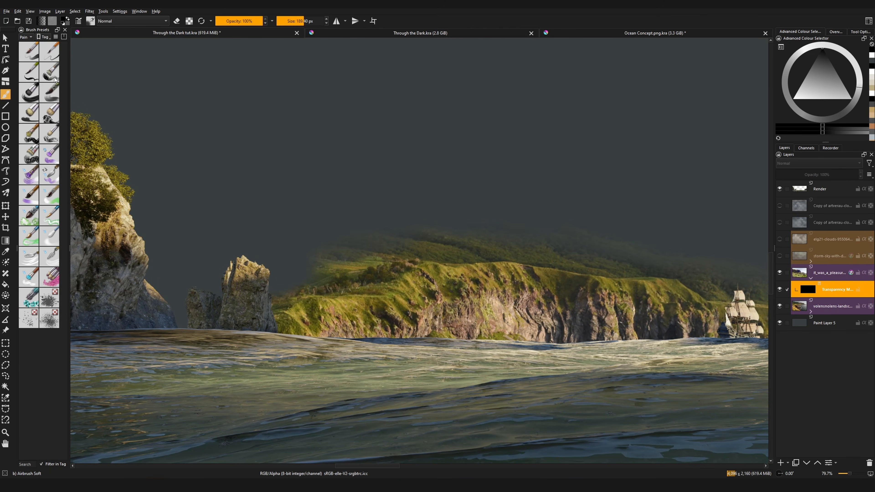
click(34, 91)
click(28, 37)
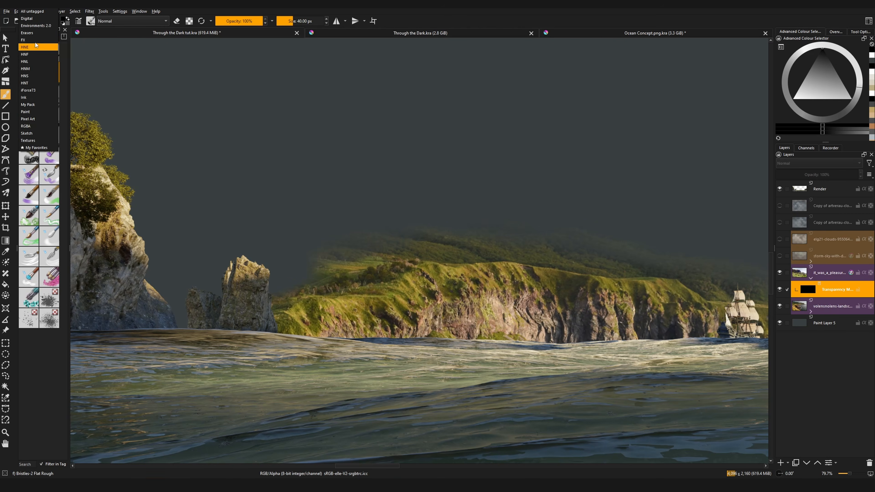
click(41, 26)
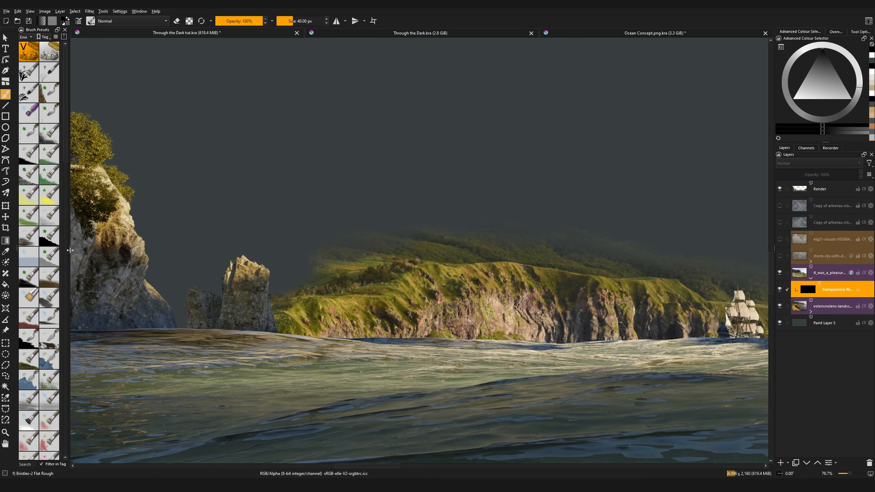
drag(70, 247, 107, 247)
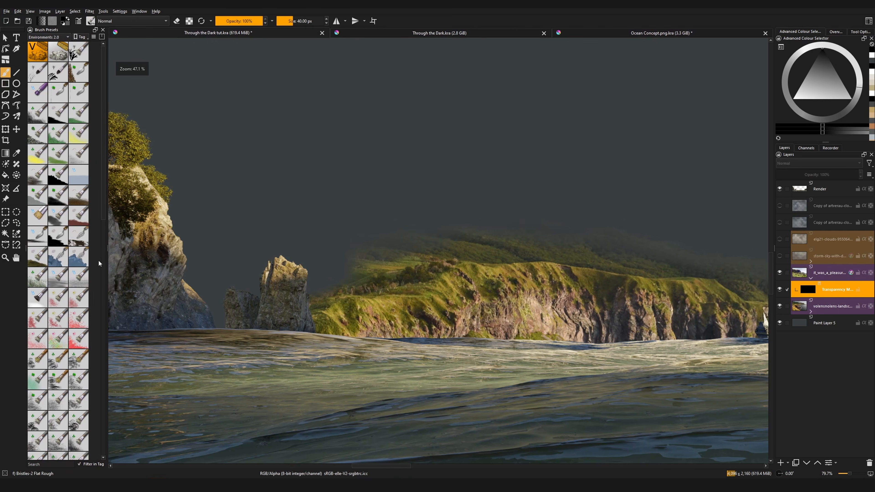
scroll(56, 277, down, 7)
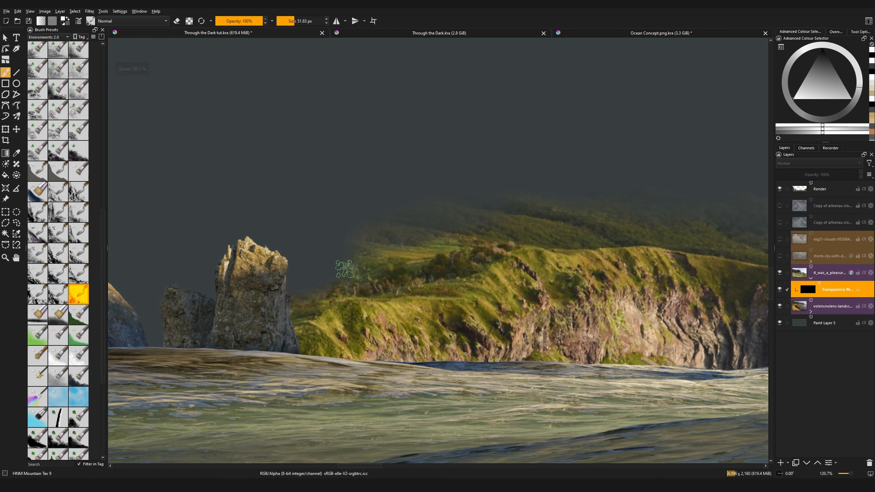
- Paint the mountain photo's mask with HNM Mountain Tex 9 and Dry Textured Creases, revealing the slope behind the sea stack and blending it into the hills
mouse_move(346, 271)
mouse_down()
mouse_move(339, 281)
mouse_move(372, 285)
mouse_move(385, 302)
mouse_move(329, 299)
mouse_move(305, 316)
mouse_move(315, 318)
mouse_move(306, 342)
mouse_move(338, 284)
mouse_move(367, 279)
mouse_move(366, 267)
mouse_up()
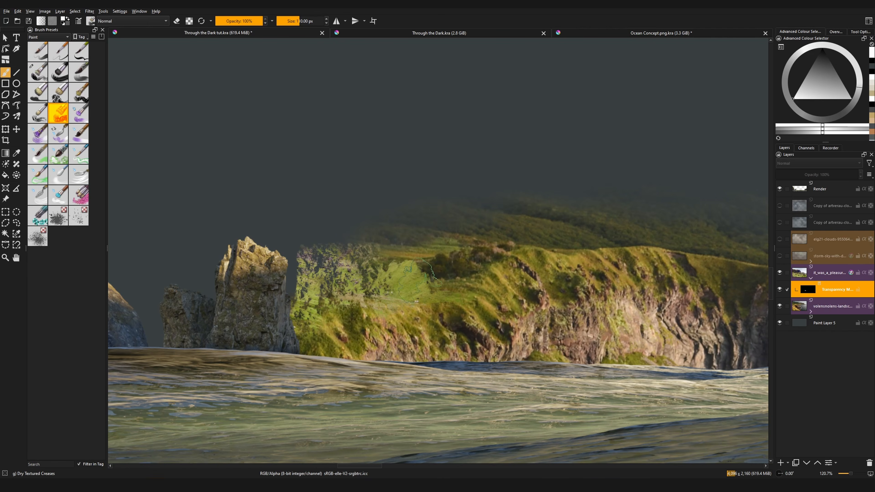
mouse_move(419, 281)
mouse_down()
mouse_move(382, 278)
mouse_move(406, 279)
mouse_up()
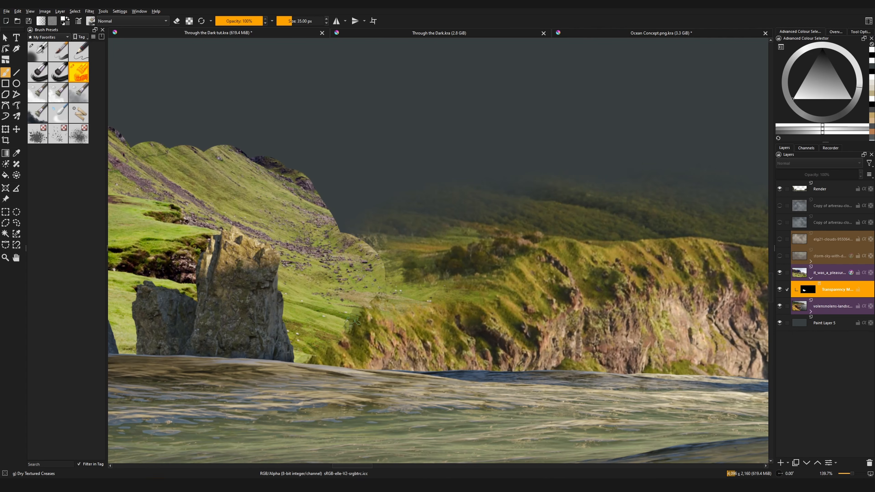
key(x)
mouse_move(335, 328)
mouse_down()
mouse_move(320, 323)
mouse_move(343, 324)
mouse_move(344, 309)
mouse_move(361, 316)
mouse_move(358, 304)
mouse_move(386, 289)
mouse_up()
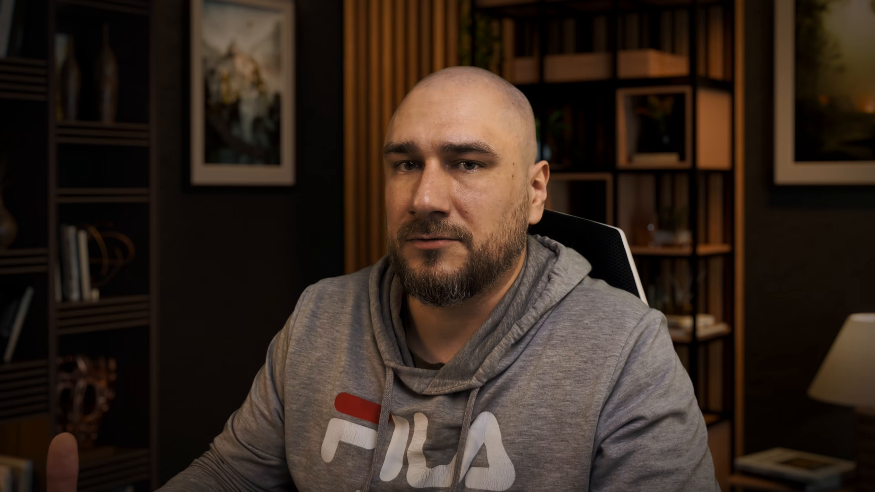
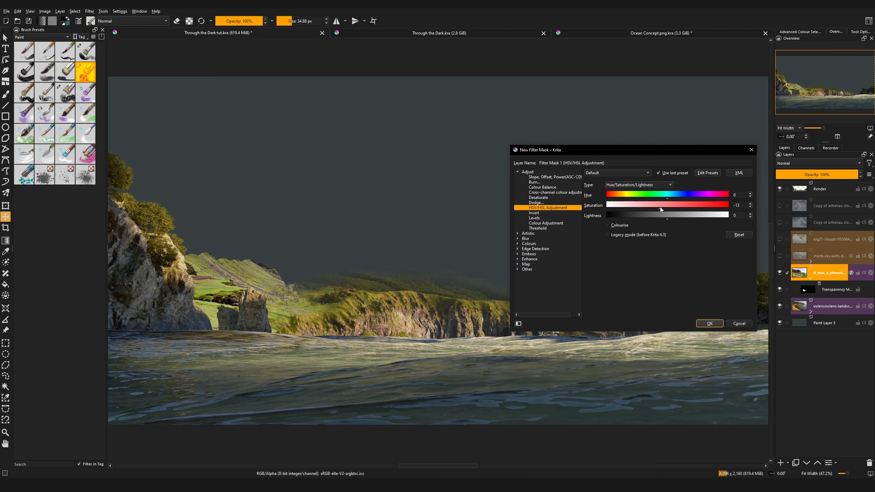
- Add an HSV/HSL Adjustment filter mask to the mountain photo with hue -11, saturation -11 and lightness -8
mouse_move(669, 197)
mouse_down()
mouse_move(679, 198)
mouse_move(666, 199)
mouse_up()
drag(663, 200, 663, 221)
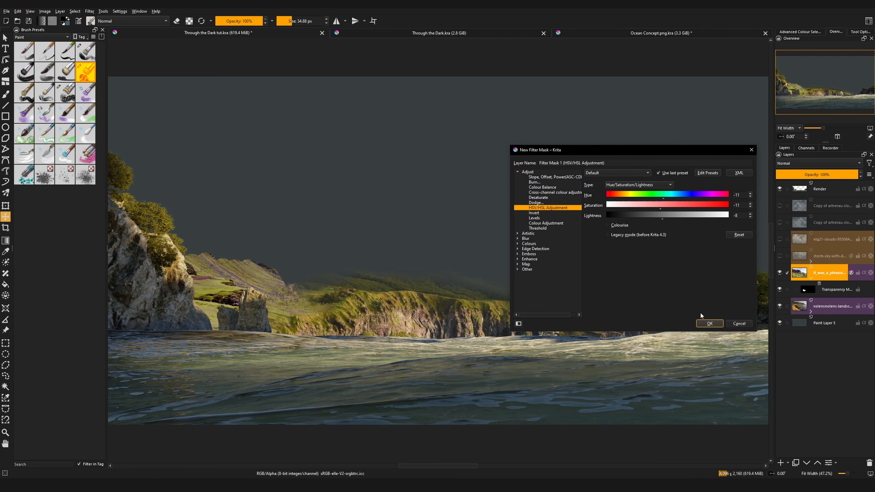
click(709, 323)
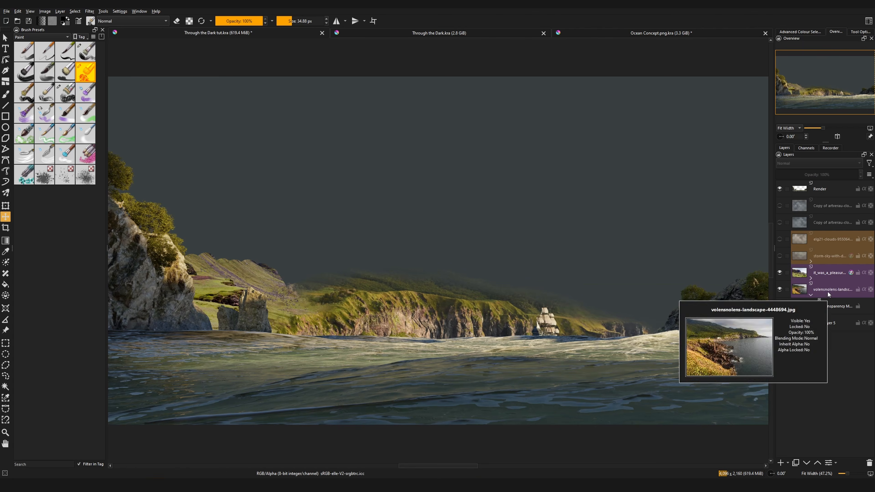
- Add a paint layer above the volensnolens landscape photo and group the two layers
click(782, 463)
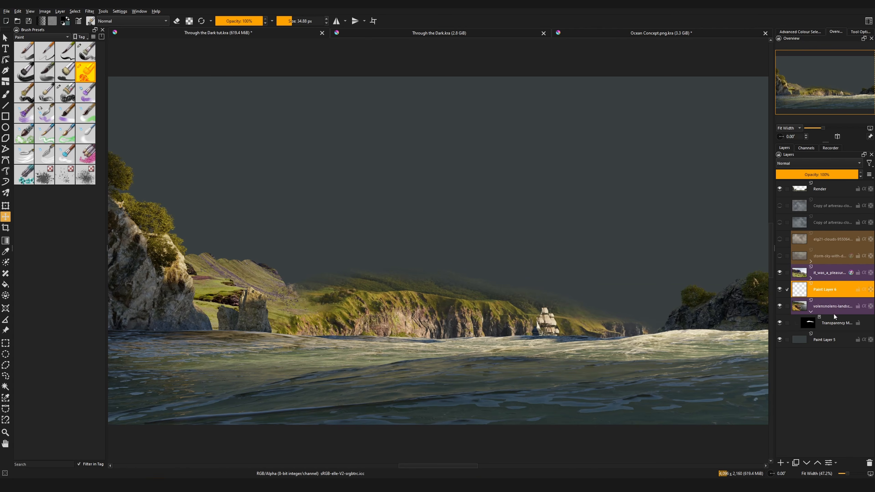
click(811, 311)
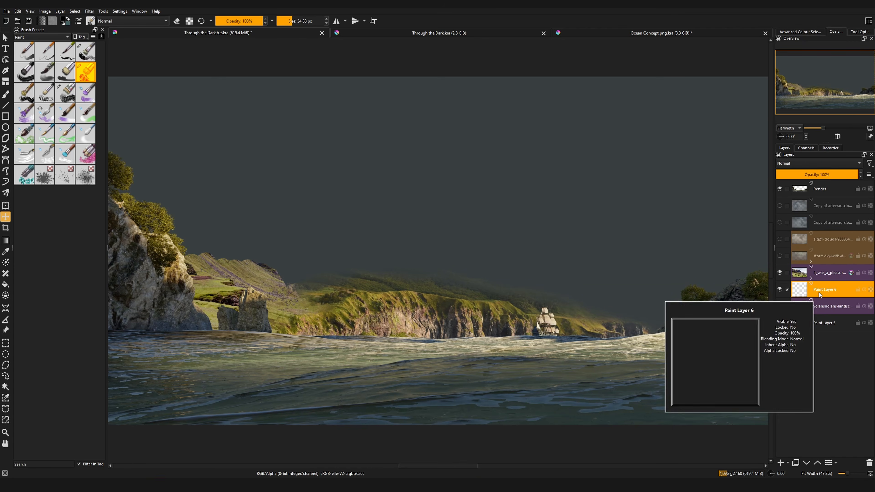
ctrl+click(824, 300)
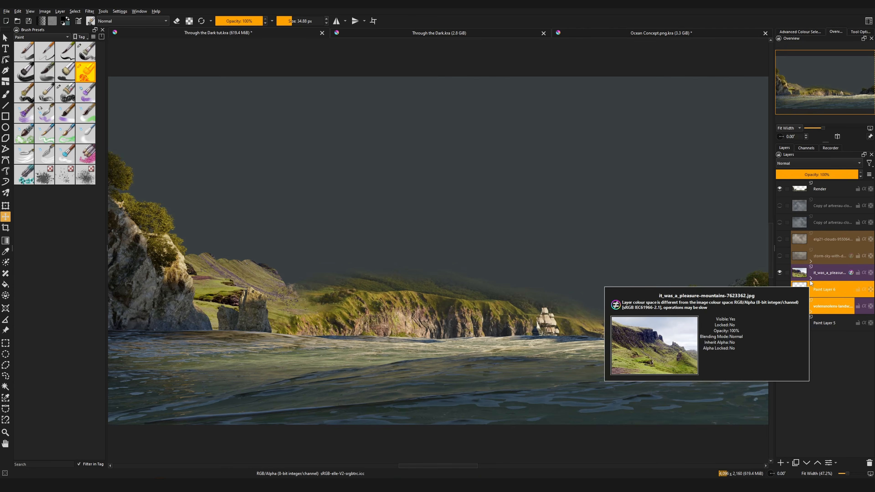
key(ctrl+g)
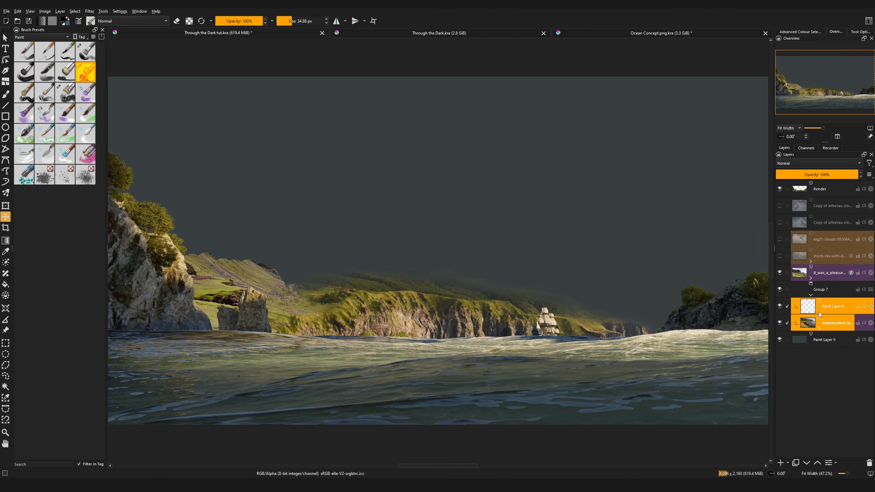
click(812, 295)
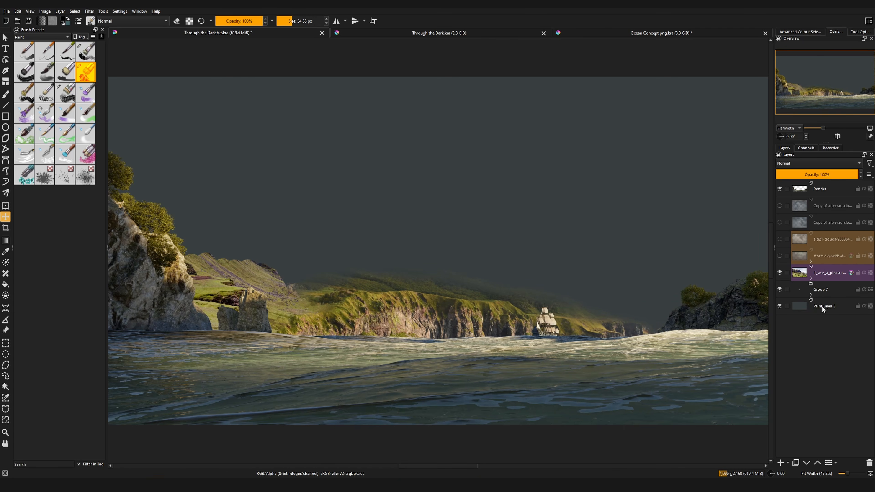
click(812, 295)
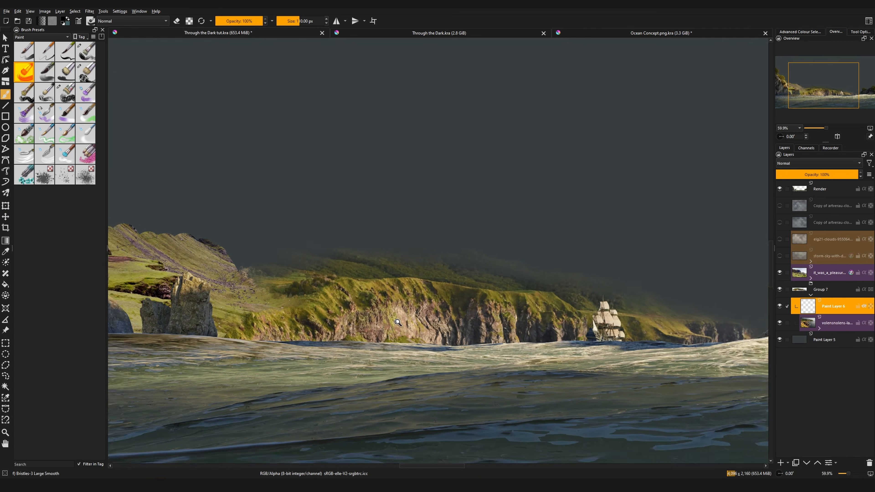
- Set the new paint layer to Overlay and paint warm yellow light on the distant cliffs with Bristles-3 Large Smooth
ctrl+middle_drag(486, 351, 505, 357)
click(816, 32)
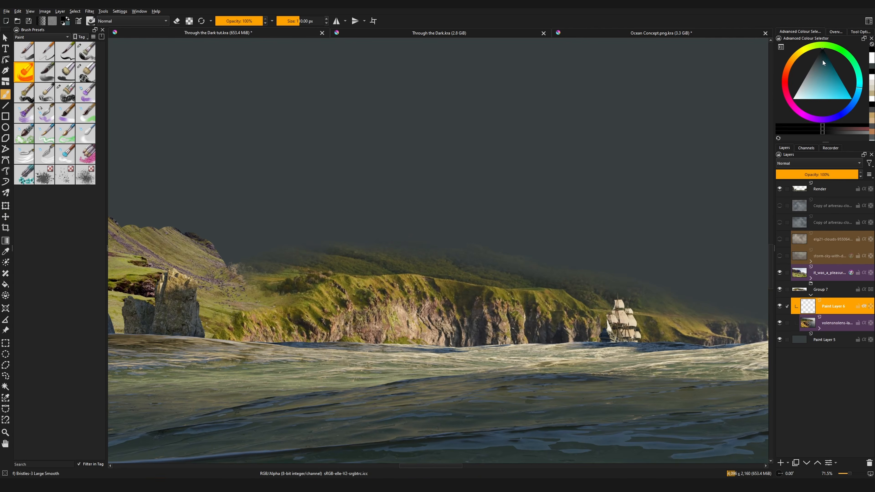
click(815, 58)
click(792, 59)
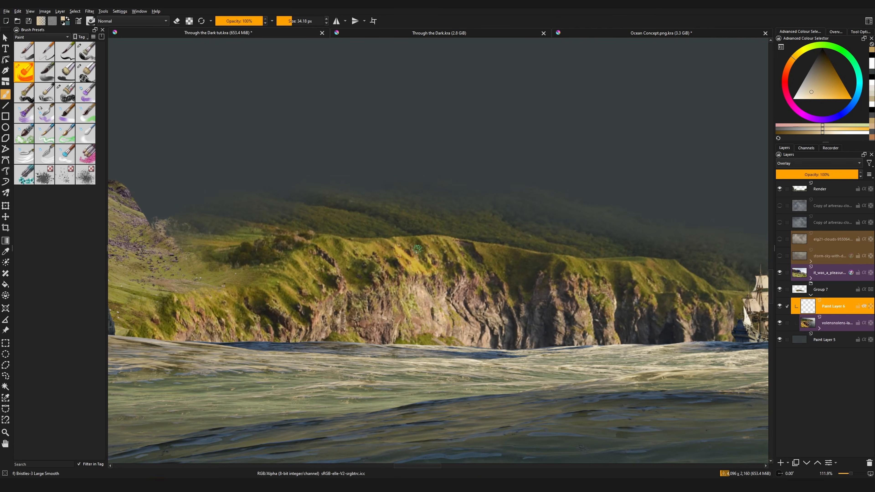
drag(425, 246, 437, 249)
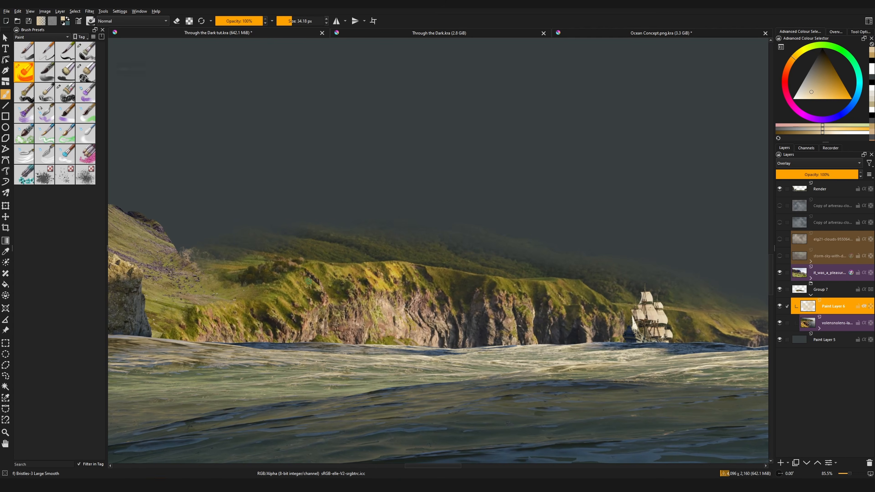
mouse_move(305, 279)
mouse_down()
mouse_move(307, 294)
mouse_move(297, 276)
mouse_move(324, 267)
mouse_move(324, 280)
mouse_move(331, 272)
mouse_move(343, 286)
mouse_move(330, 297)
mouse_move(340, 300)
mouse_up()
middle_drag(341, 298, 383, 301)
mouse_move(341, 288)
mouse_down()
mouse_move(327, 304)
mouse_move(331, 314)
mouse_move(346, 307)
mouse_move(344, 325)
mouse_up()
- Switch to Through the Dark.kra and examine the Cliff Main group's photo, transparency mask and filter masks by toggling their visibility
key(ctrl+Tab)
middle_drag(812, 385, 808, 262)
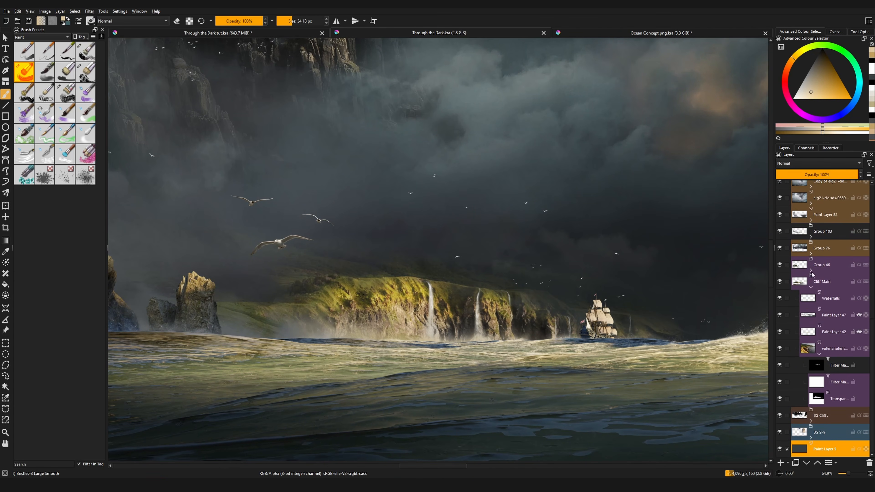
click(823, 289)
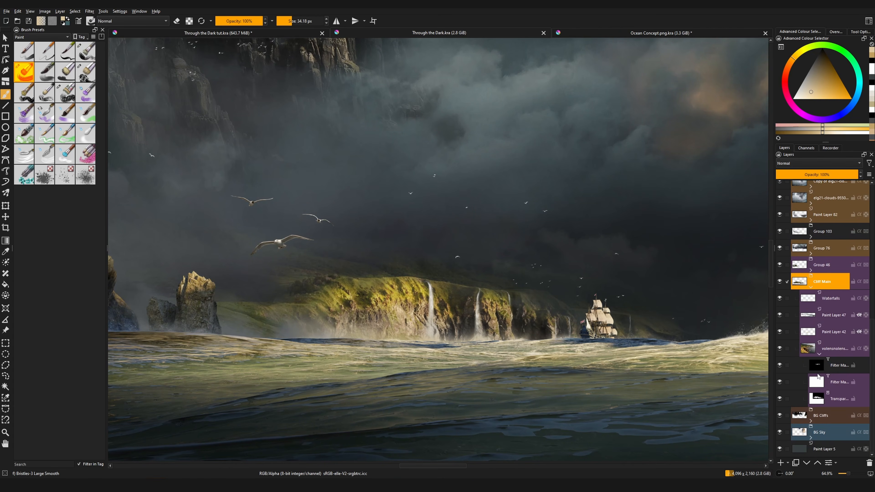
click(781, 349)
click(781, 349)
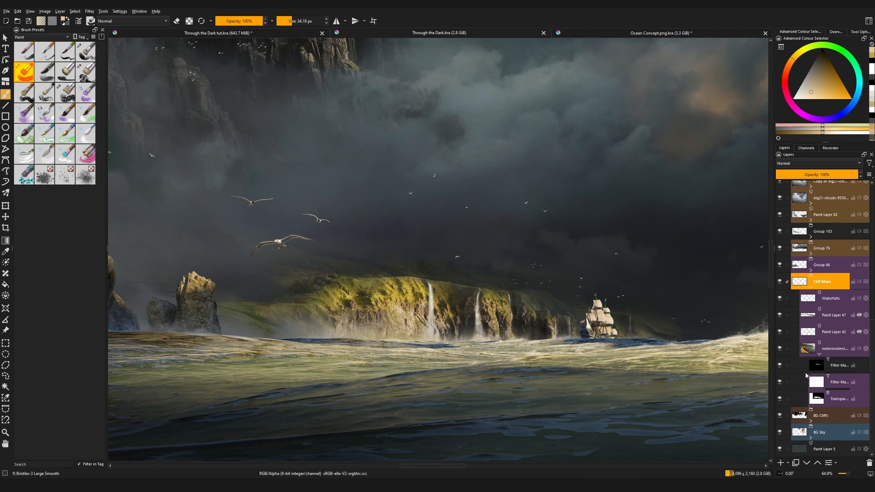
click(780, 400)
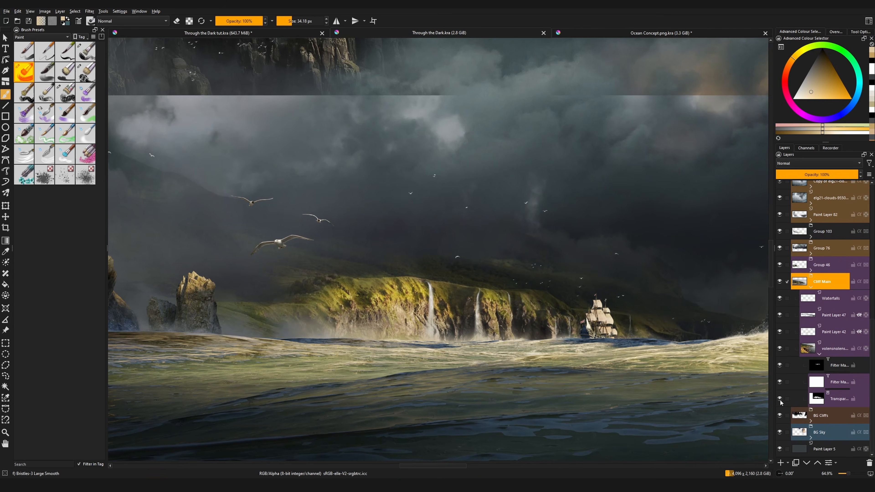
click(781, 383)
click(781, 384)
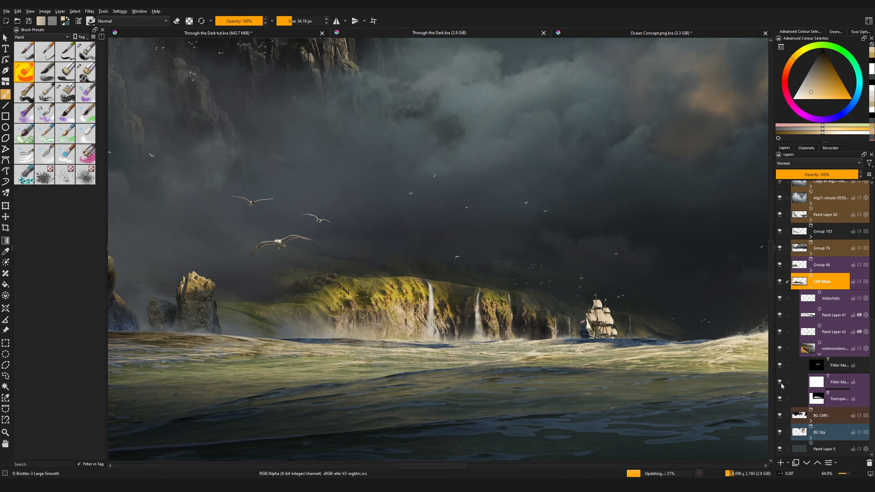
click(781, 365)
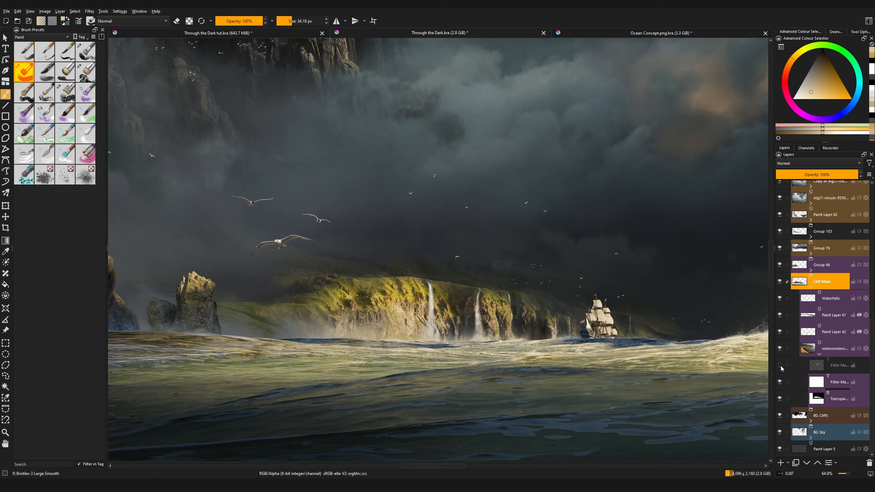
click(820, 355)
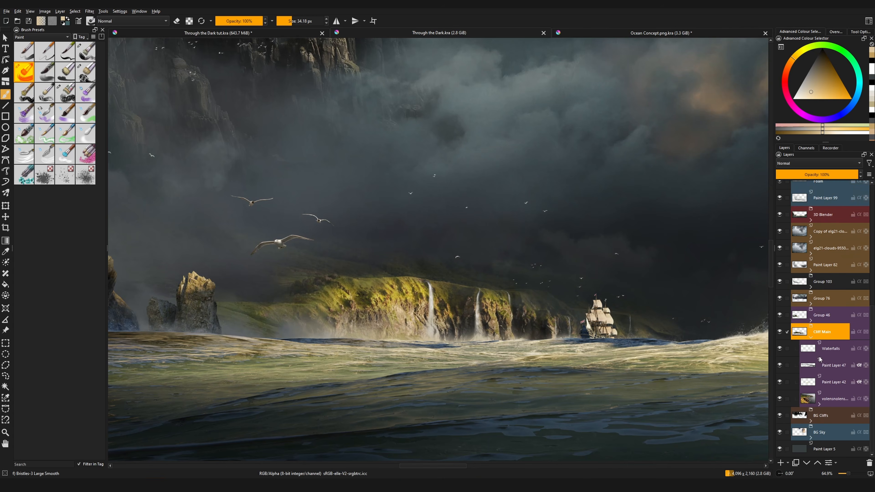
- Toggle Paint Layer 42 and Paint Layer 47 in the Cliff Main group to examine their lighting effect on the cliff
click(780, 382)
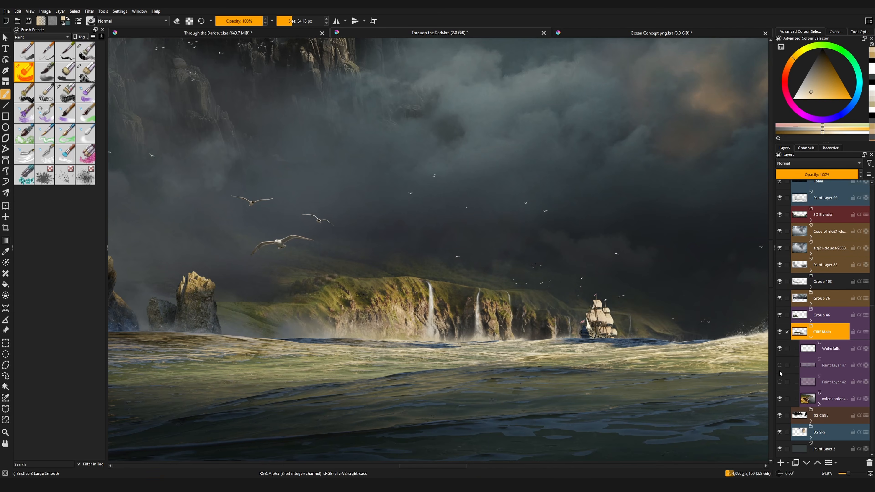
click(780, 383)
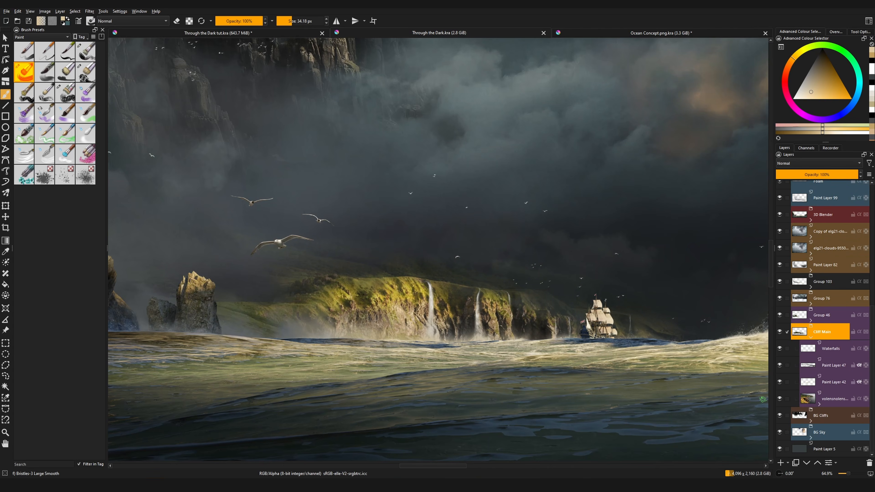
click(780, 383)
click(781, 383)
click(834, 384)
click(780, 366)
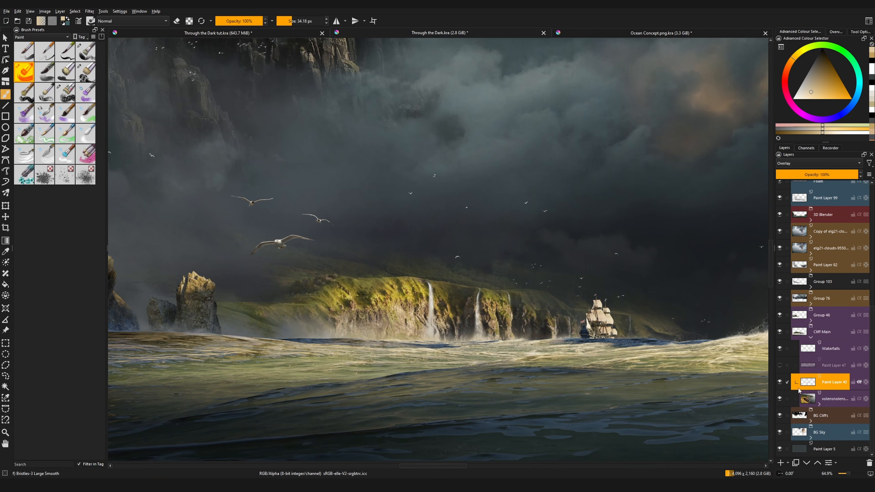
click(780, 382)
click(781, 382)
scroll(380, 304, up, 1)
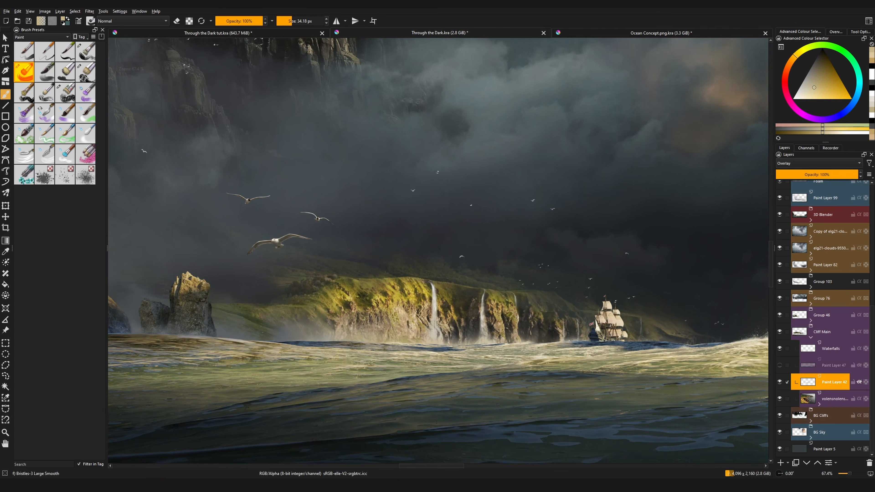
click(780, 365)
click(827, 369)
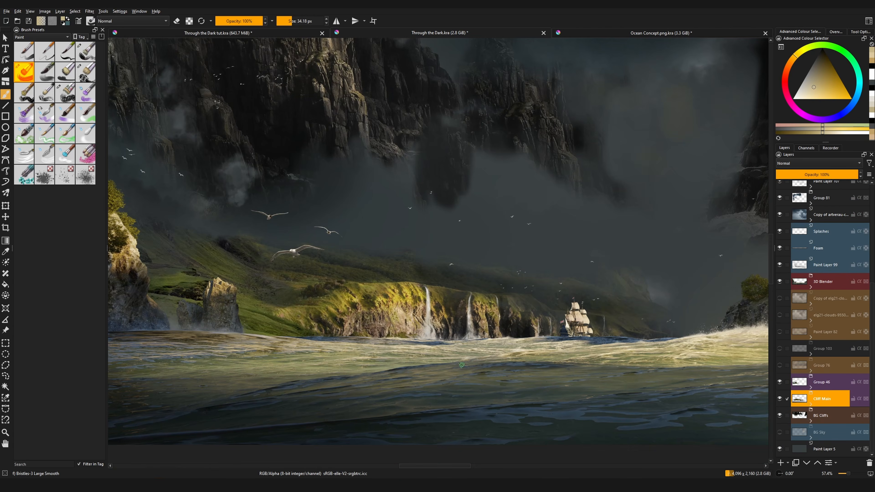
- Toggle the visibility of Cliff Main and Group 46 to examine what each adds to the distant cliffs
ctrl+middle_drag(313, 333, 485, 337)
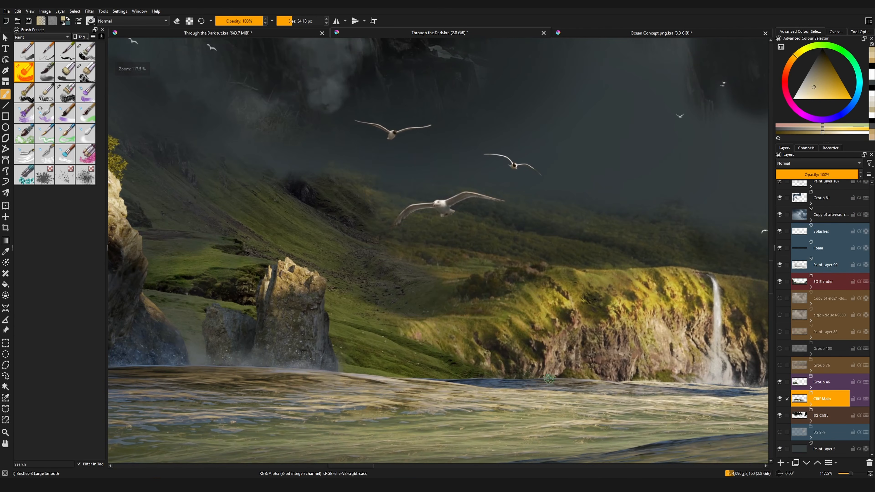
click(781, 386)
click(779, 399)
click(779, 399)
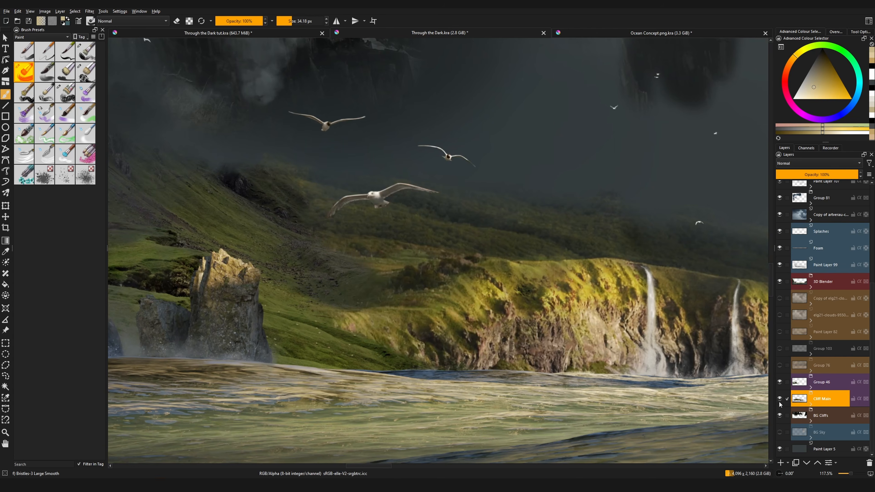
click(780, 400)
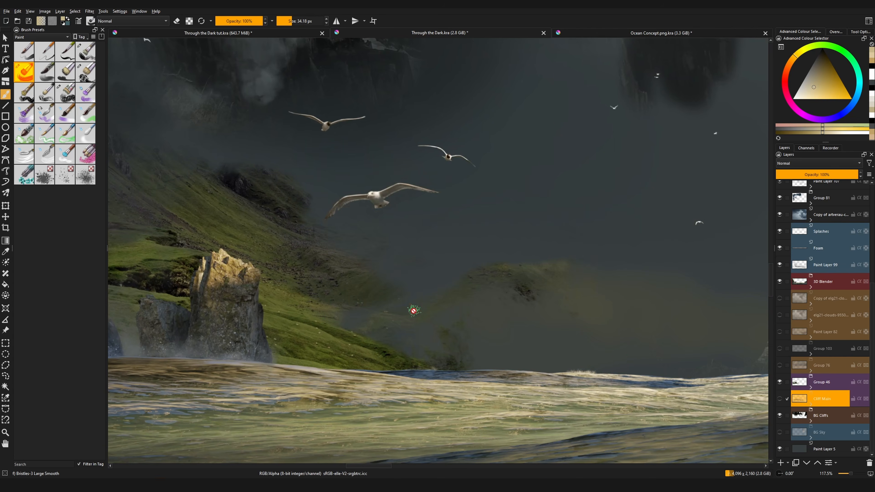
click(780, 383)
click(780, 384)
click(780, 400)
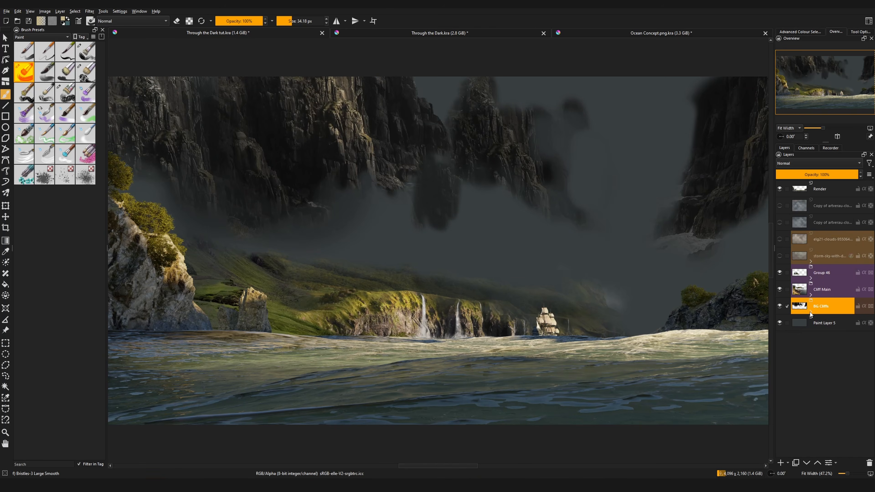
- Expand the BG Cliffs group and hide its uppermost photo copy's transparency mask to examine the full unmasked photo
click(811, 312)
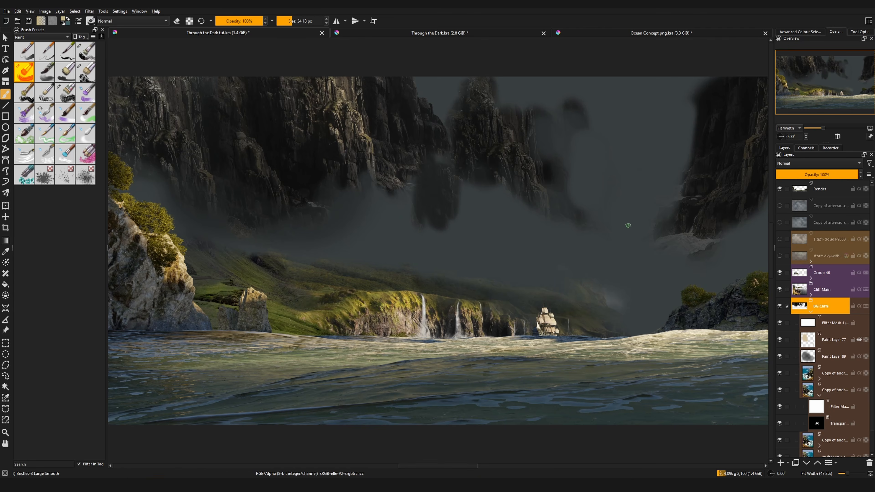
click(820, 395)
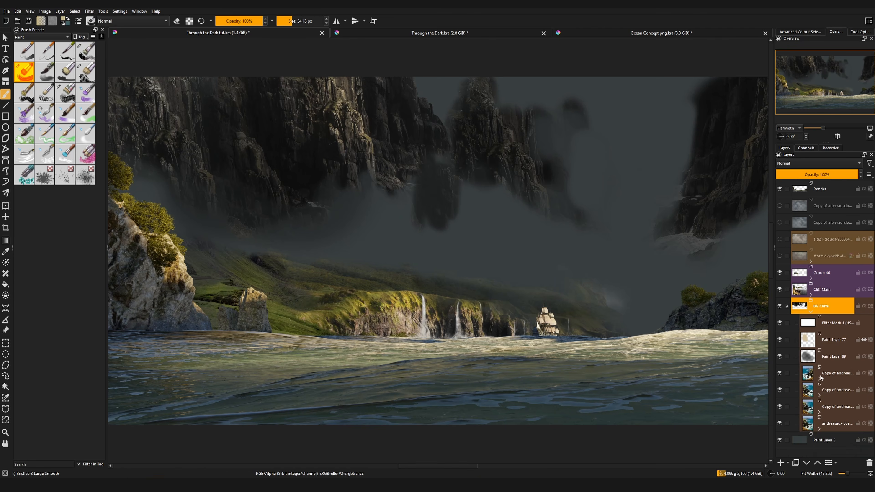
click(819, 380)
click(780, 407)
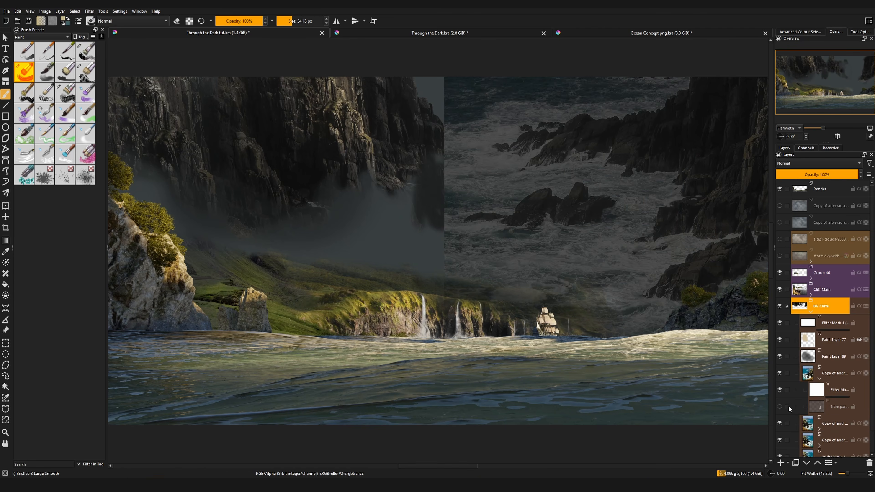
- Try repositioning the unmasked cliff photo in the BG Cliffs group with the Move tool
click(834, 373)
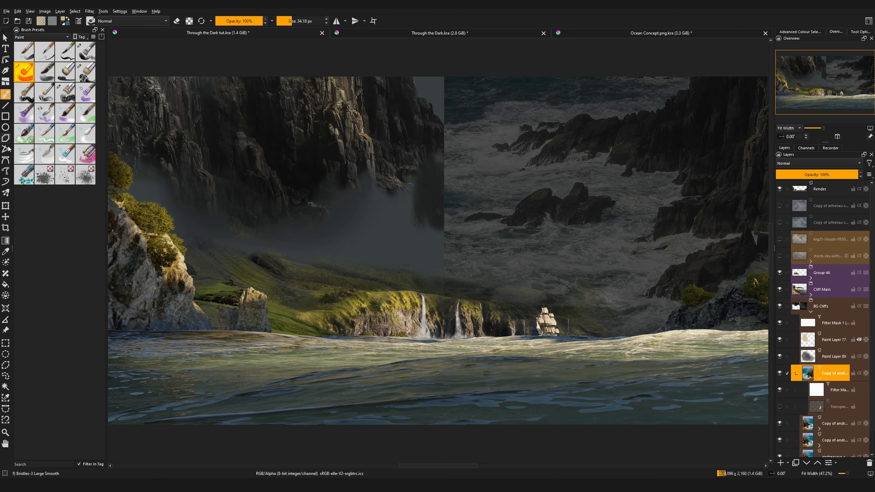
click(5, 216)
drag(599, 321, 438, 364)
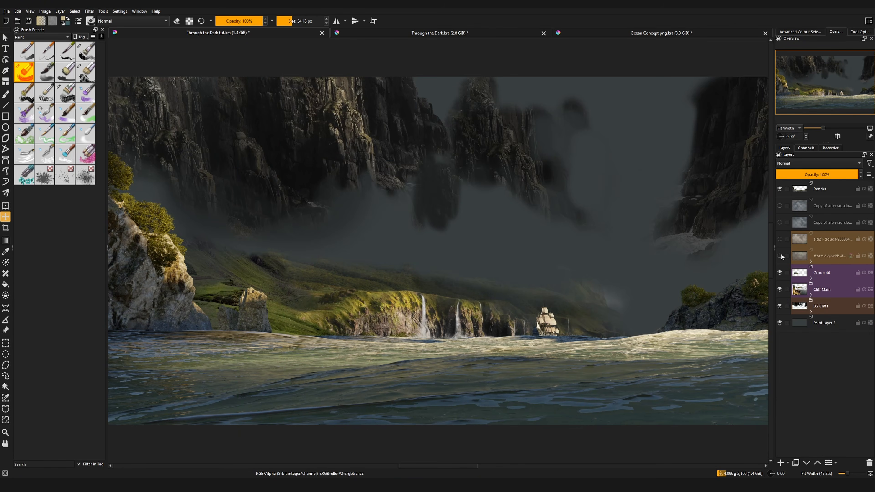
- Show the storm sky layer and test the HNS Fluff the Clouds 1 brush on a paint layer above it
click(780, 255)
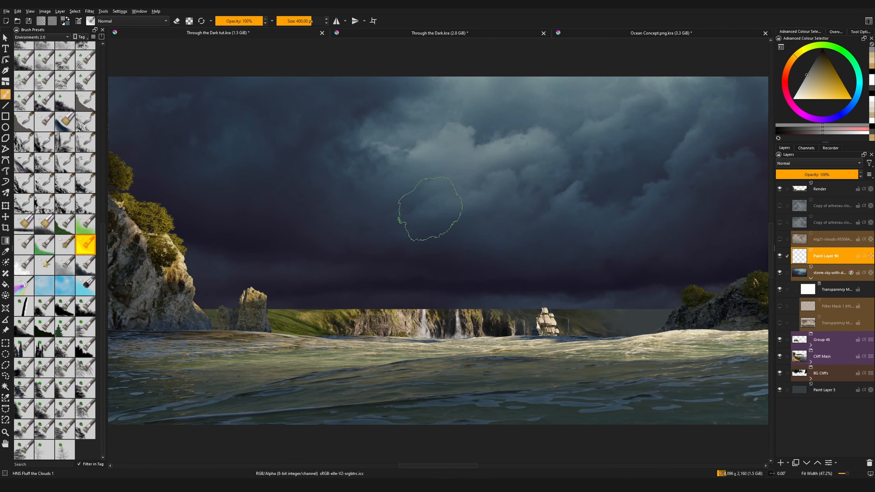
mouse_move(430, 208)
mouse_down()
mouse_move(348, 207)
mouse_move(297, 193)
mouse_move(269, 245)
mouse_up()
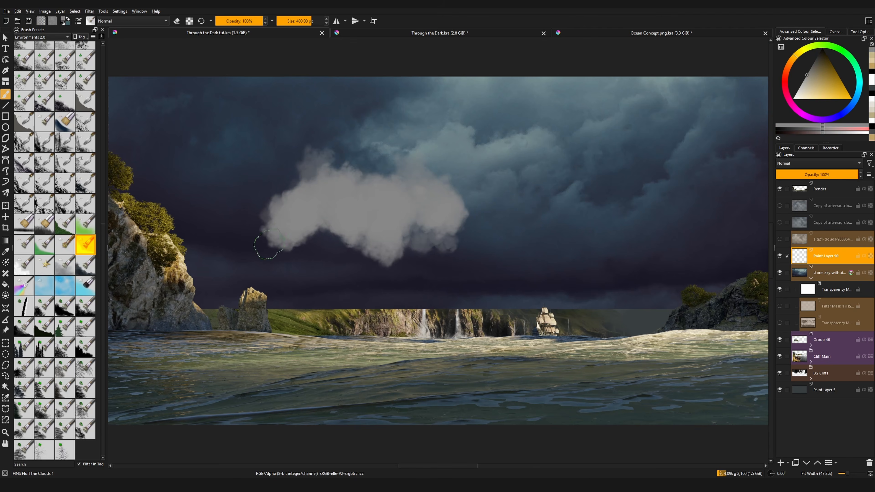
click(29, 271)
mouse_move(243, 217)
mouse_down()
mouse_move(255, 176)
mouse_move(221, 197)
mouse_move(246, 217)
mouse_up()
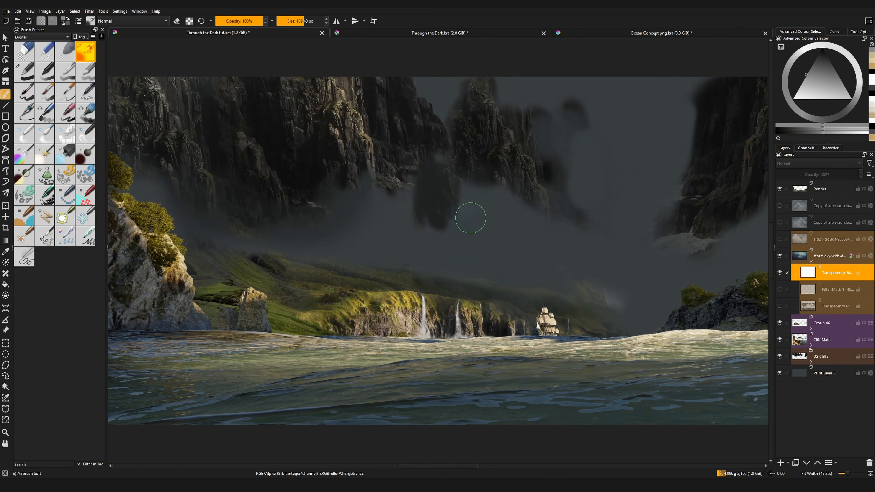
- Reveal storm clouds in front of the background cliffs by painting white on the transparency mask with HNS Fluff the Clouds 1
mouse_move(470, 218)
mouse_down()
mouse_move(479, 240)
mouse_move(465, 227)
mouse_move(432, 251)
mouse_move(505, 264)
mouse_move(354, 257)
mouse_move(332, 274)
mouse_up()
click(793, 99)
key(ctrl+z)
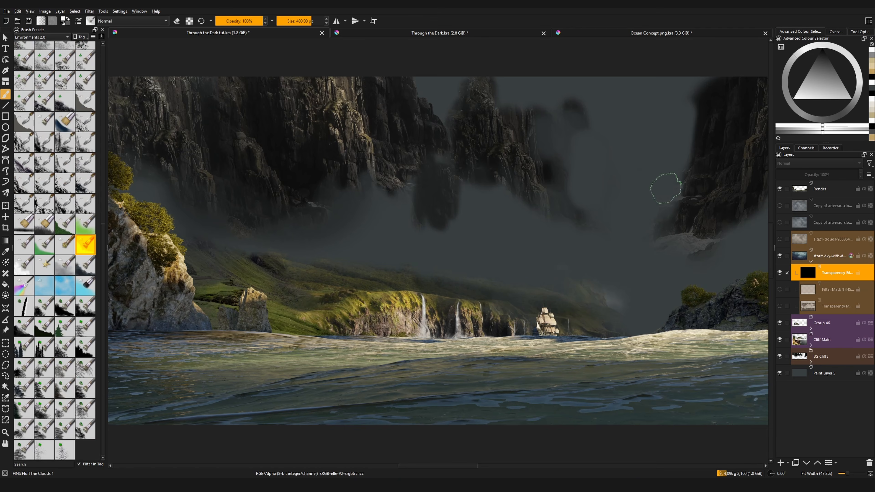
mouse_move(505, 262)
mouse_down()
mouse_move(507, 232)
mouse_move(525, 231)
mouse_move(514, 231)
mouse_up()
mouse_move(538, 231)
mouse_down()
mouse_move(547, 206)
mouse_move(518, 196)
mouse_move(514, 179)
mouse_move(582, 213)
mouse_up()
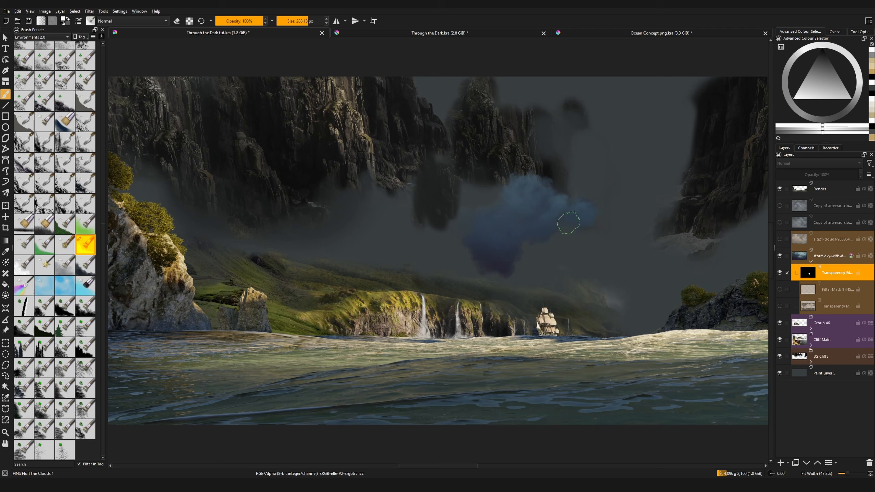
mouse_move(509, 234)
mouse_down()
mouse_move(500, 188)
mouse_move(481, 174)
mouse_move(445, 199)
mouse_move(438, 186)
mouse_up()
mouse_move(514, 177)
mouse_down()
mouse_move(519, 164)
mouse_move(511, 189)
mouse_up()
mouse_move(399, 186)
mouse_down()
mouse_move(386, 162)
mouse_move(355, 155)
mouse_move(421, 166)
mouse_move(431, 151)
mouse_up()
mouse_move(618, 261)
mouse_down()
mouse_move(629, 231)
mouse_move(630, 251)
mouse_up()
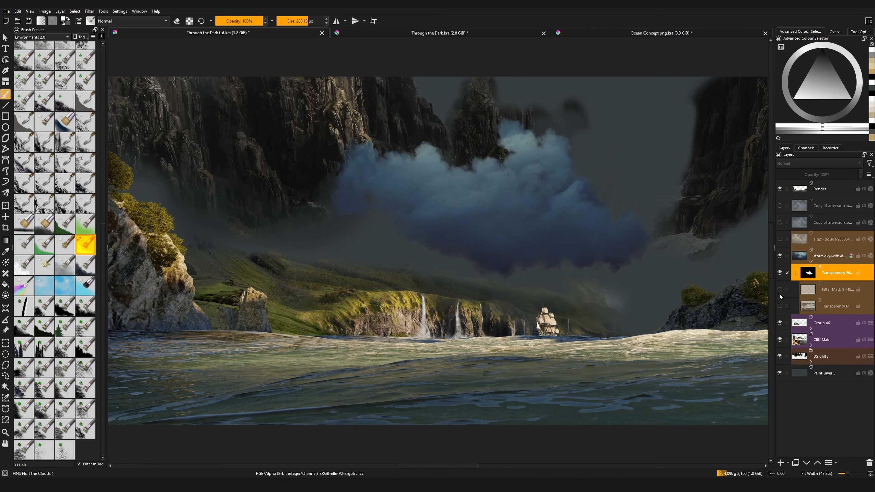
- Turn on the storm sky's Filter Mask 1 and open the mask's properties
click(779, 292)
click(811, 292)
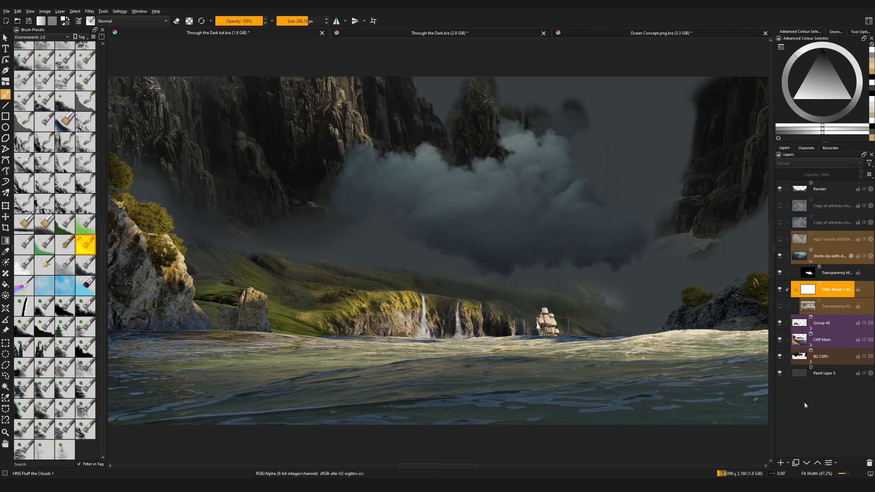
click(829, 464)
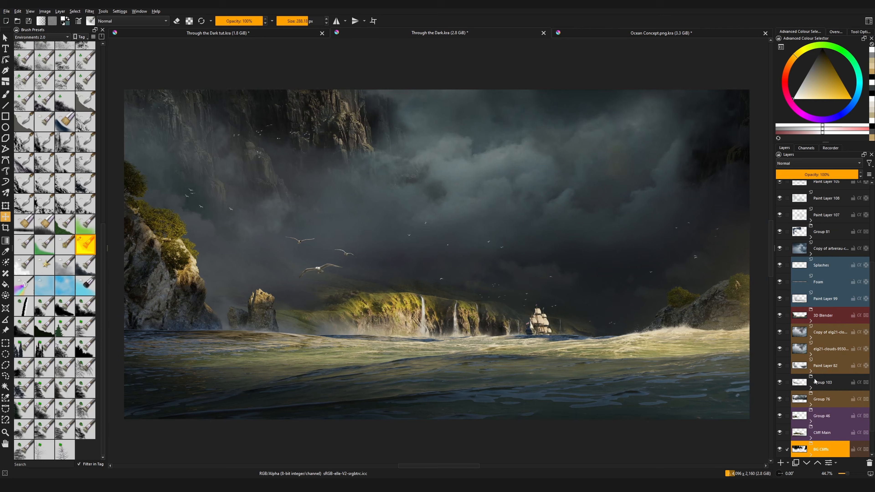
- Show Paint Layer 82 and the original elg21-clouds layer above Group 76
ctrl+middle_drag(512, 211, 535, 173)
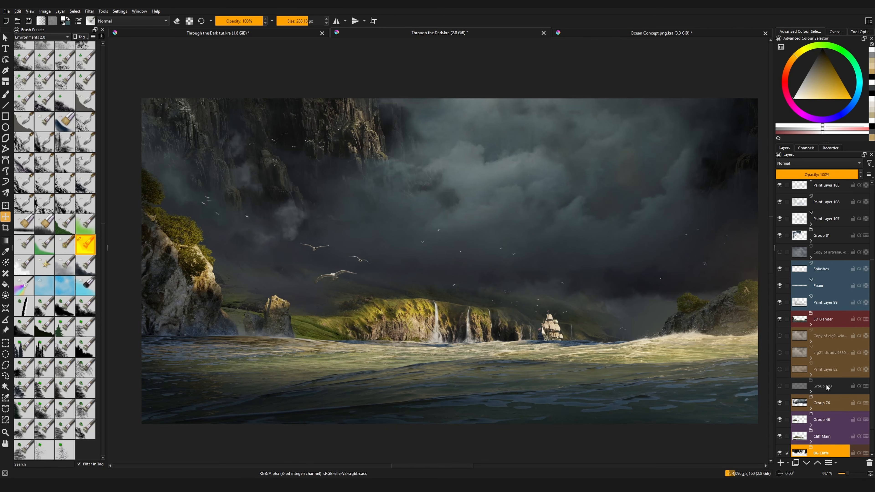
scroll(796, 411, down, 2)
click(780, 331)
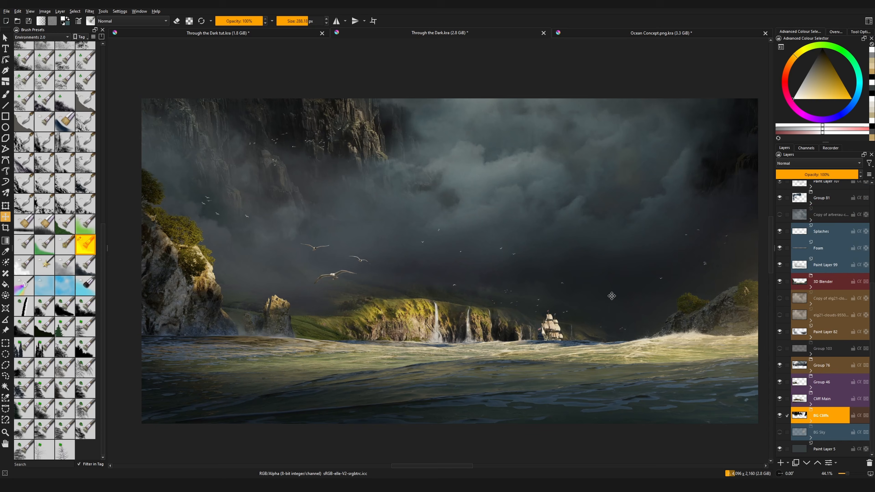
click(780, 315)
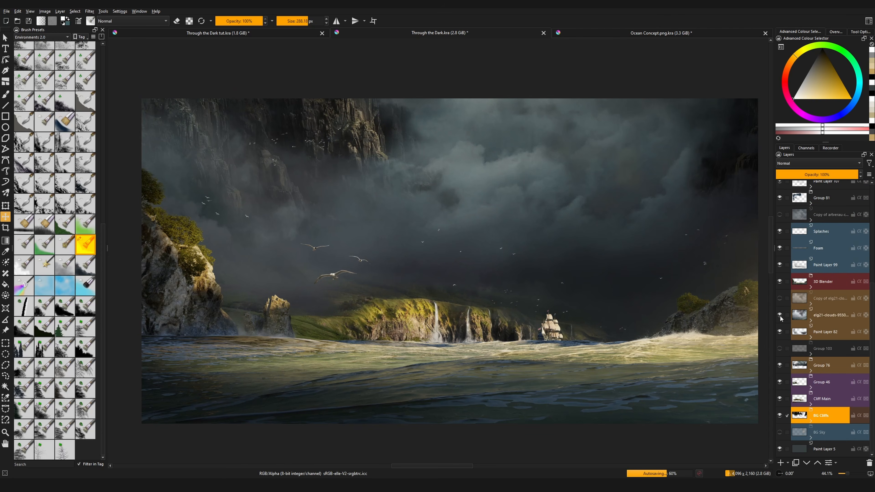
- Expand the elg21-clouds layer and toggle its transparency mask to compare the masked and full cloud photo
click(810, 321)
click(780, 349)
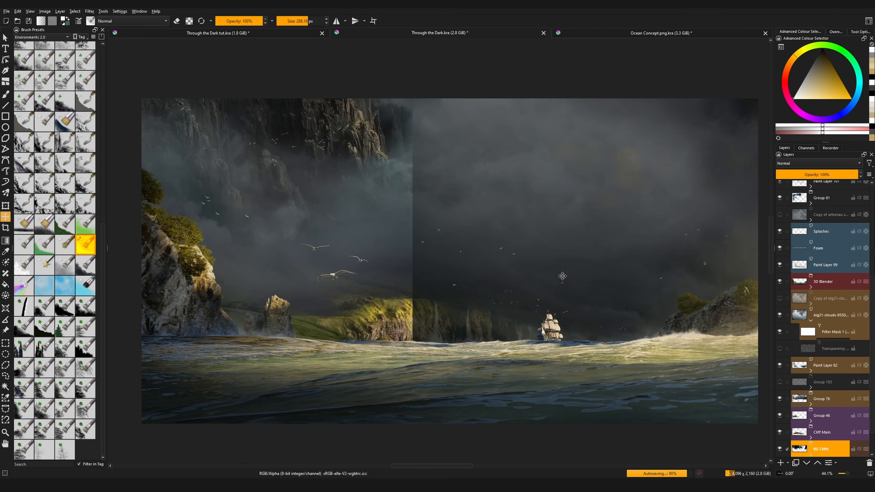
click(792, 320)
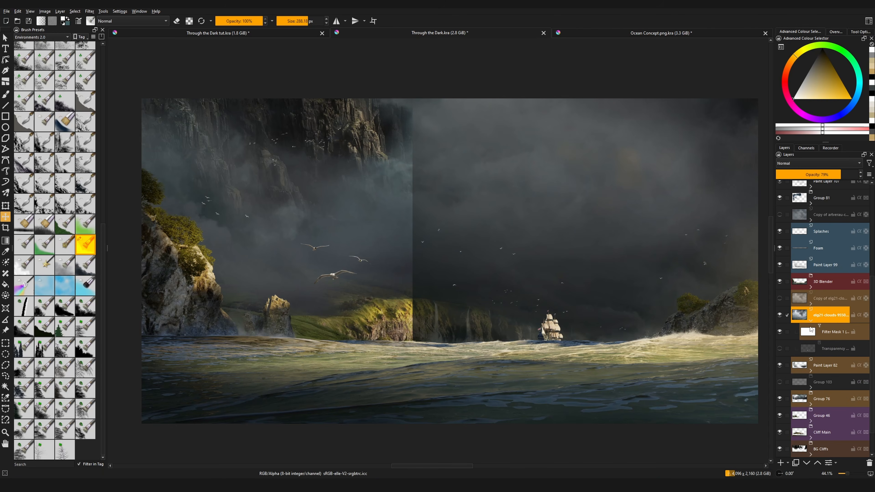
click(780, 350)
- Try painting white on the elg21-clouds transparency mask with HNS Fluff the Clouds 1 to reveal more clouds near the ship
click(830, 349)
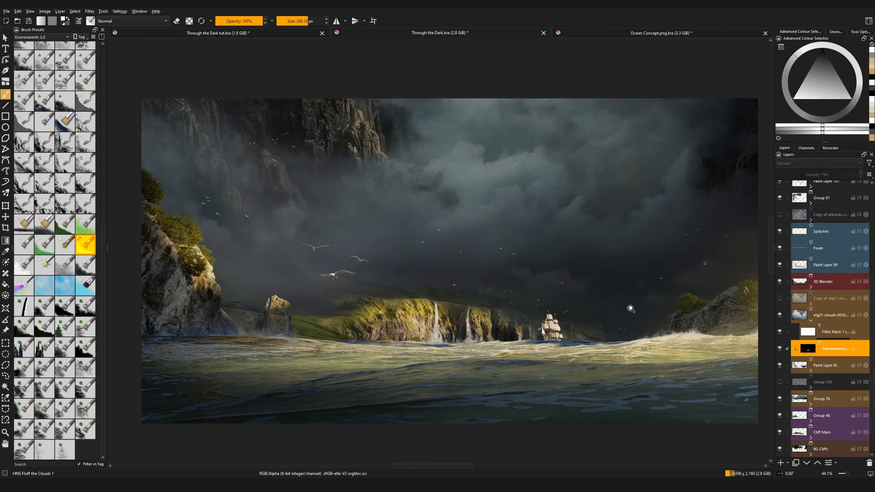
key(b)
ctrl+middle_drag(631, 304, 600, 276)
mouse_move(598, 273)
mouse_down()
mouse_move(601, 281)
mouse_move(616, 264)
mouse_move(626, 280)
mouse_up()
mouse_move(516, 327)
mouse_down()
mouse_move(547, 259)
mouse_move(524, 239)
mouse_move(607, 257)
mouse_up()
key(ctrl+z)
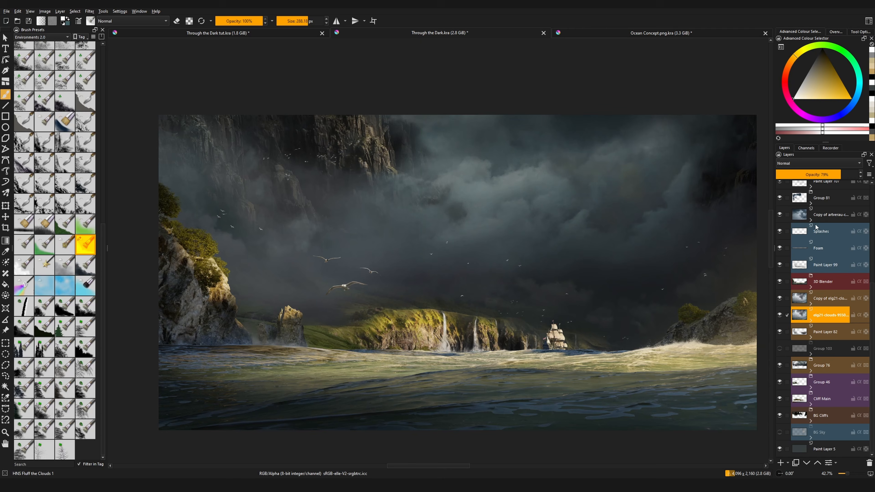
- Expand the cloud photo copy above Splashes and toggle its transparency mask to examine the unmasked photo
click(810, 220)
click(780, 248)
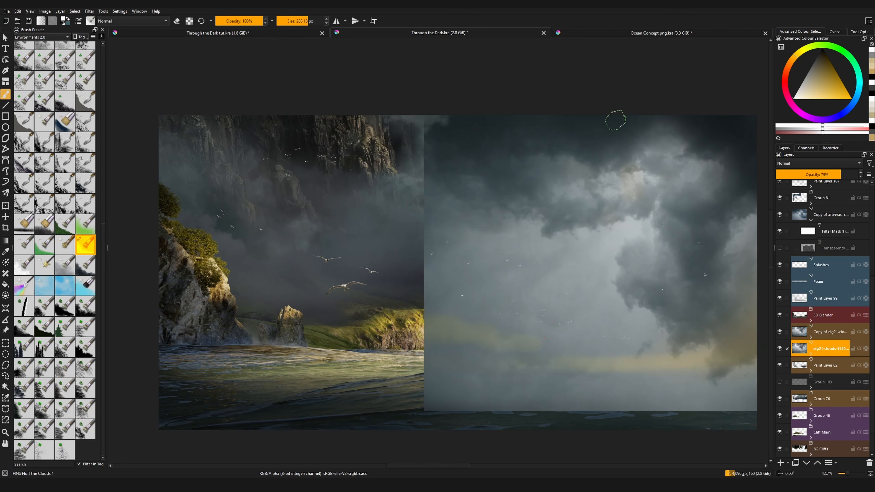
click(780, 248)
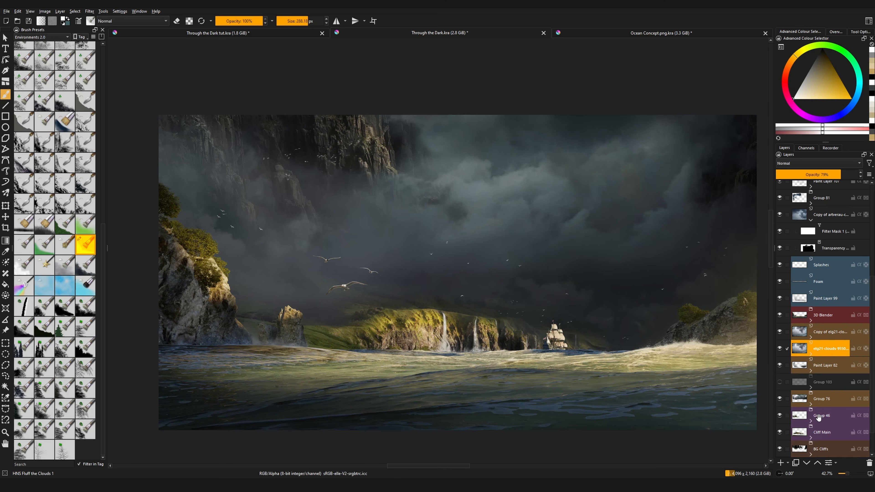
- Show the BG Sky group and inspect its contents, hiding and restoring Group 76 to examine how the storm clouds cover it
scroll(782, 319, down, 2)
click(780, 366)
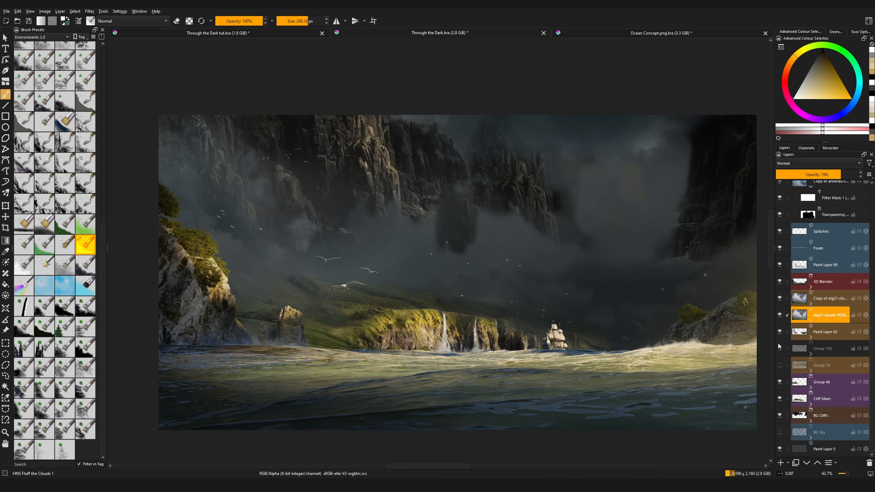
click(784, 433)
click(811, 438)
drag(815, 424, 823, 239)
click(811, 404)
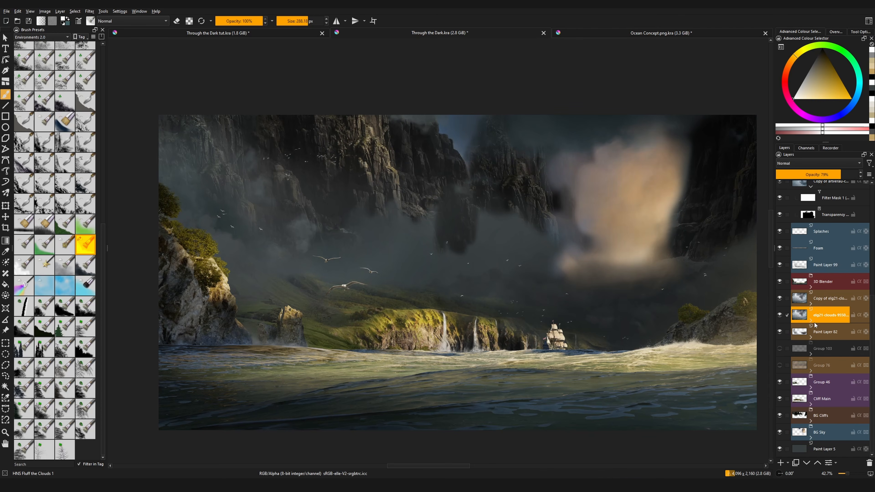
click(780, 366)
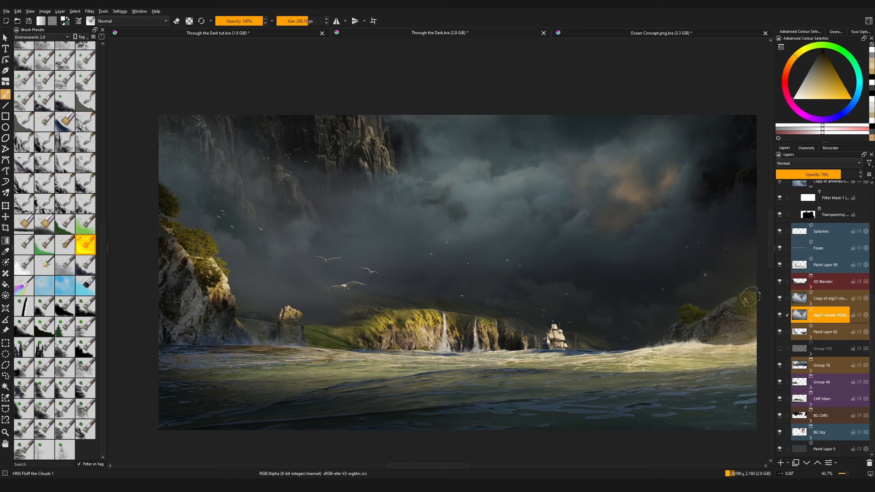
- Paint black on the transparency mask of Group 76's storm sky with Airbrush Soft at 45% opacity to reveal more warm sky
click(811, 372)
drag(817, 396, 815, 262)
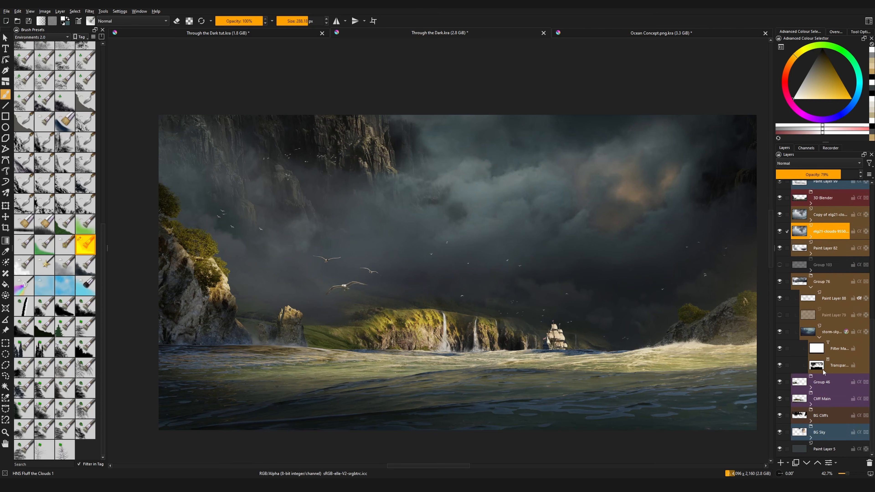
click(816, 366)
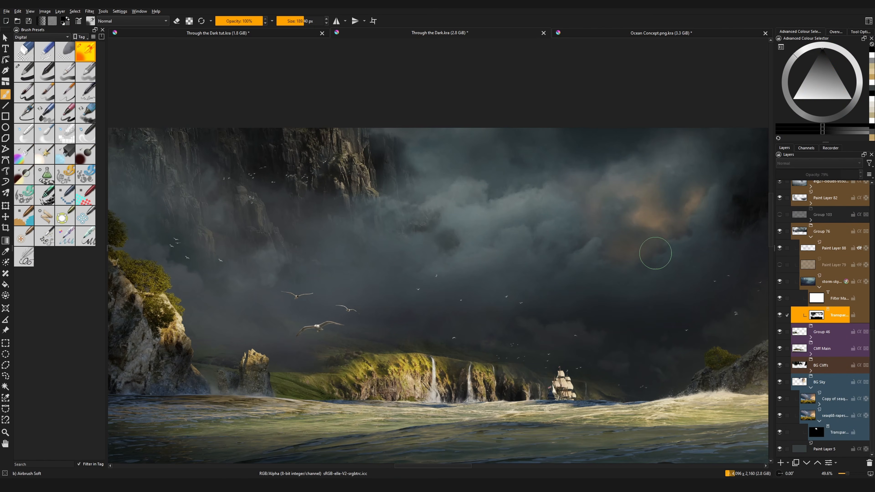
drag(241, 21, 233, 19)
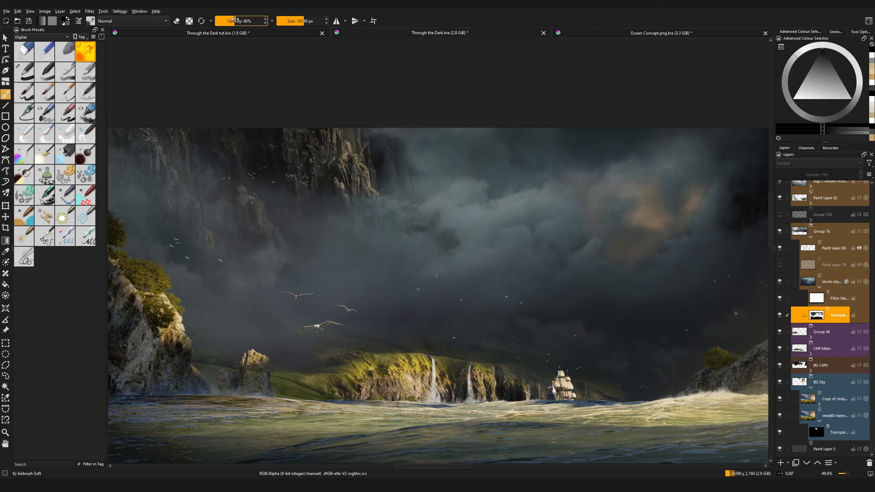
mouse_move(639, 250)
mouse_down()
mouse_move(620, 241)
mouse_move(666, 231)
mouse_move(637, 238)
mouse_up()
- Paint white on the storm sky's transparency mask to bring clouds back over part of the warm glow
drag(830, 79, 793, 99)
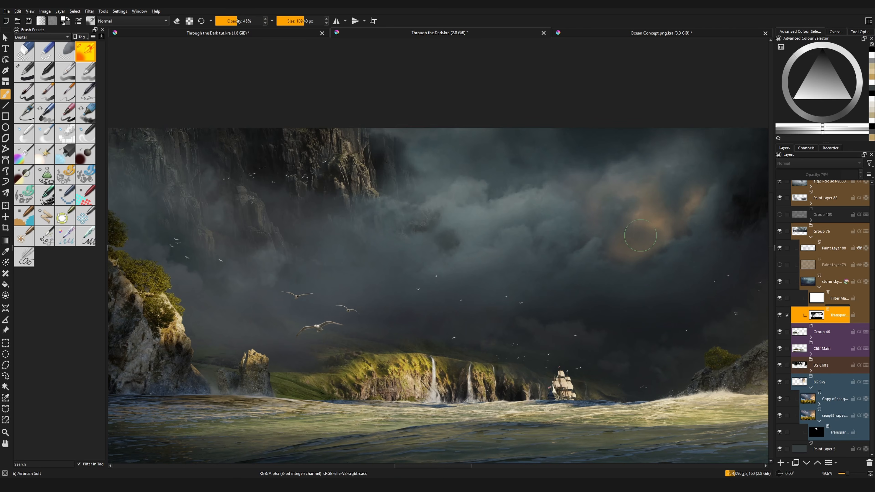
scroll(639, 235, down, 1)
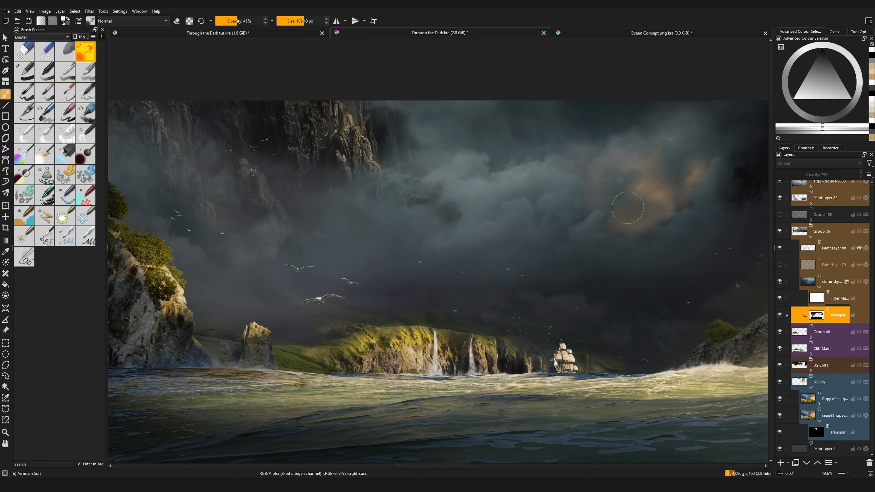
mouse_move(632, 238)
mouse_down()
mouse_move(656, 226)
mouse_move(612, 224)
mouse_move(671, 220)
mouse_move(635, 214)
mouse_move(649, 208)
mouse_move(647, 226)
mouse_move(660, 215)
mouse_move(622, 208)
mouse_move(665, 209)
mouse_move(637, 228)
mouse_up()
mouse_move(582, 292)
middle_down()
mouse_move(602, 266)
mouse_move(603, 292)
middle_up()
mouse_move(602, 292)
middle_down()
mouse_move(555, 293)
mouse_move(581, 272)
mouse_move(583, 297)
mouse_move(599, 258)
mouse_move(745, 120)
middle_up()
middle_drag(745, 121, 534, 291)
ctrl+middle_drag(572, 204, 648, 218)
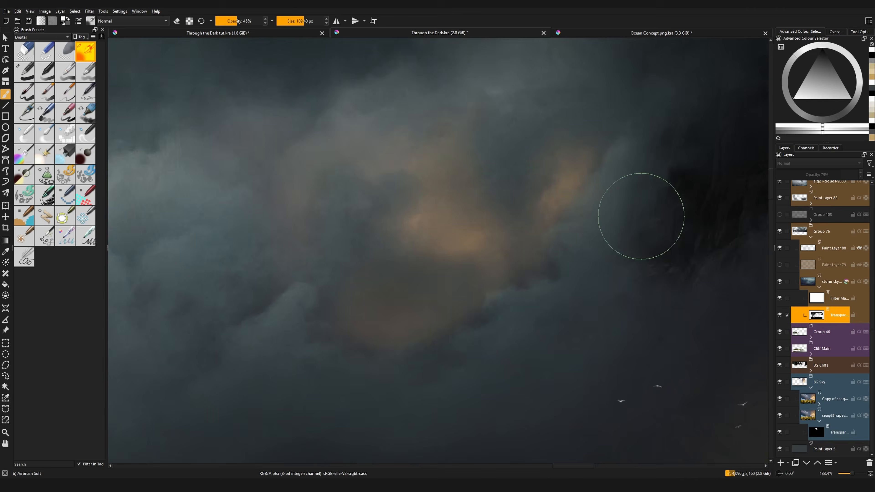